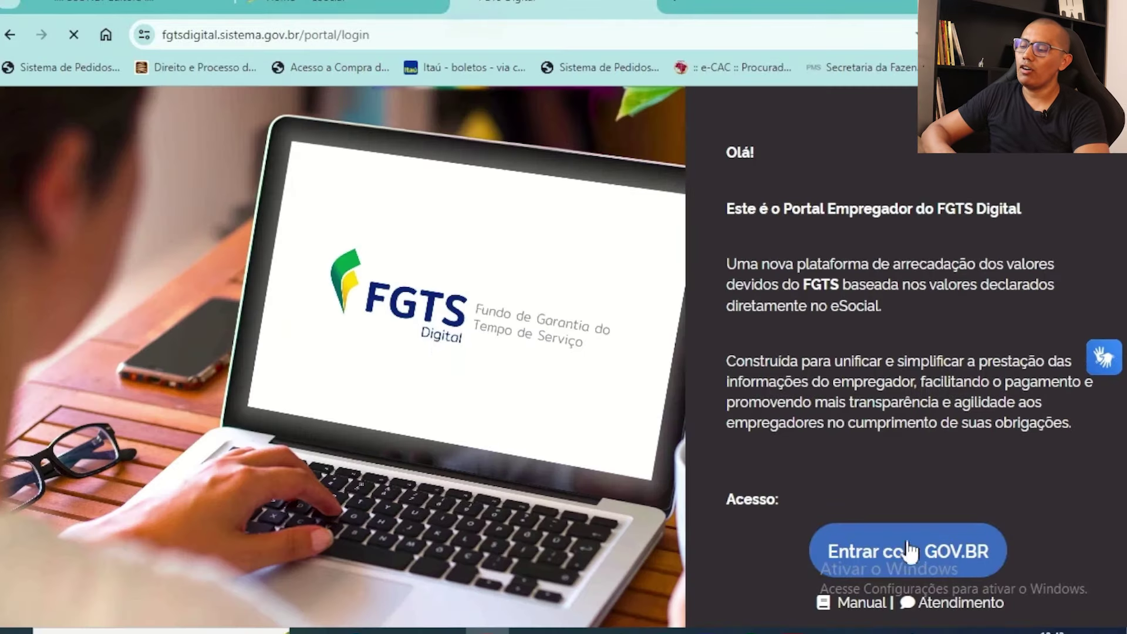
- Sign in through gov.br with the digital certificate and set the Procurador access profile
{"action": "left_click", "coordinate": [910, 552]}
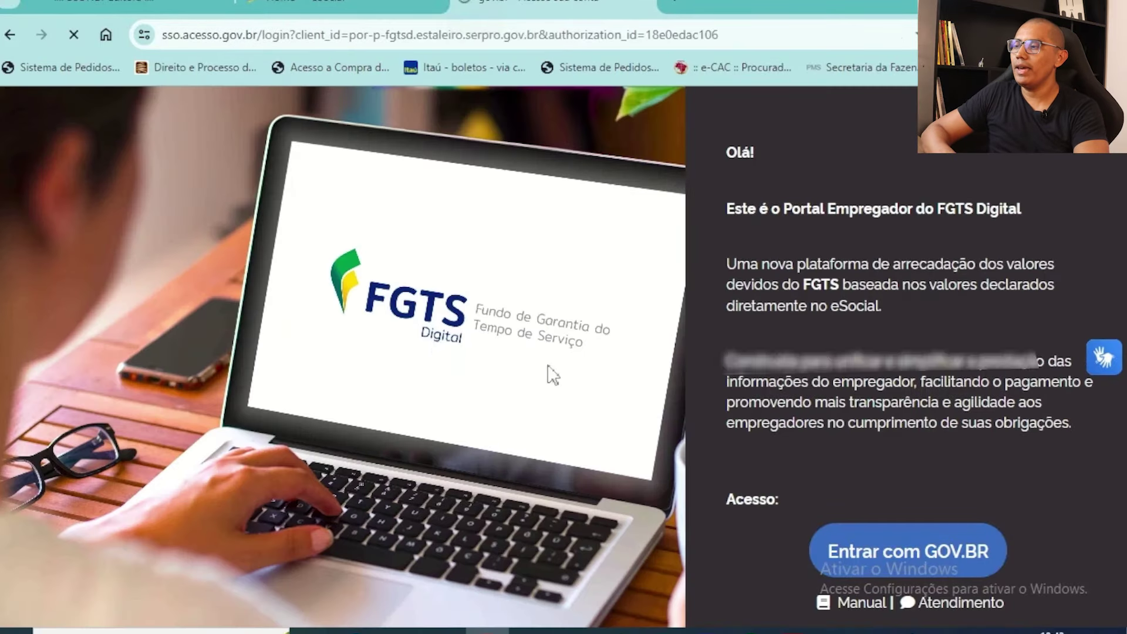
{"action": "scroll", "coordinate": [584, 307], "scroll_direction": "down", "scroll_amount": 1}
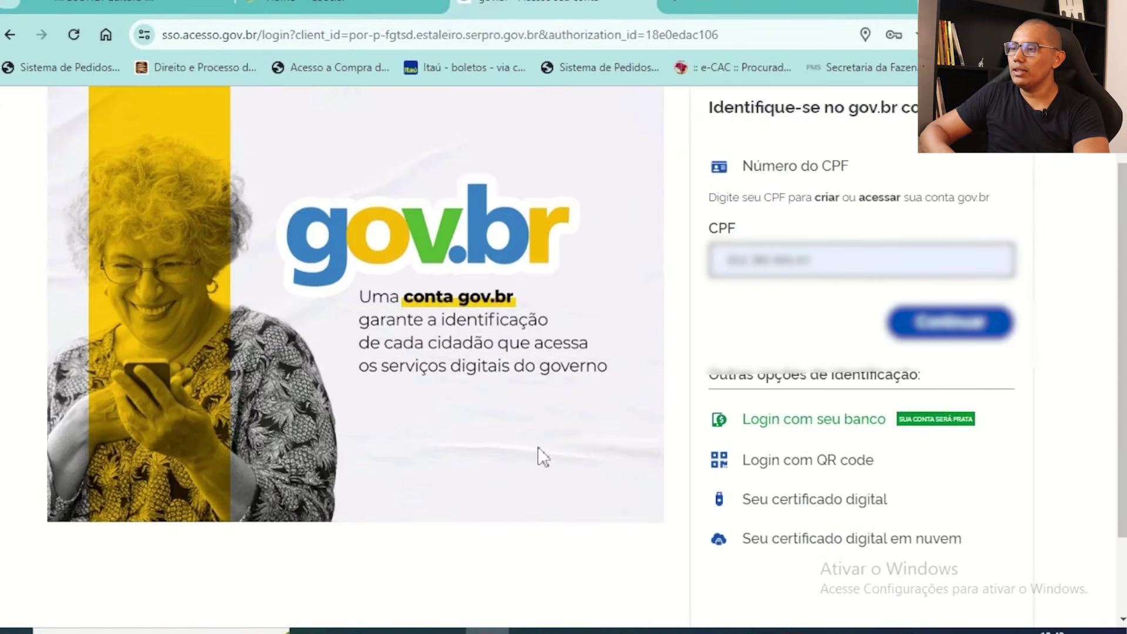
{"action": "left_click", "coordinate": [807, 504]}
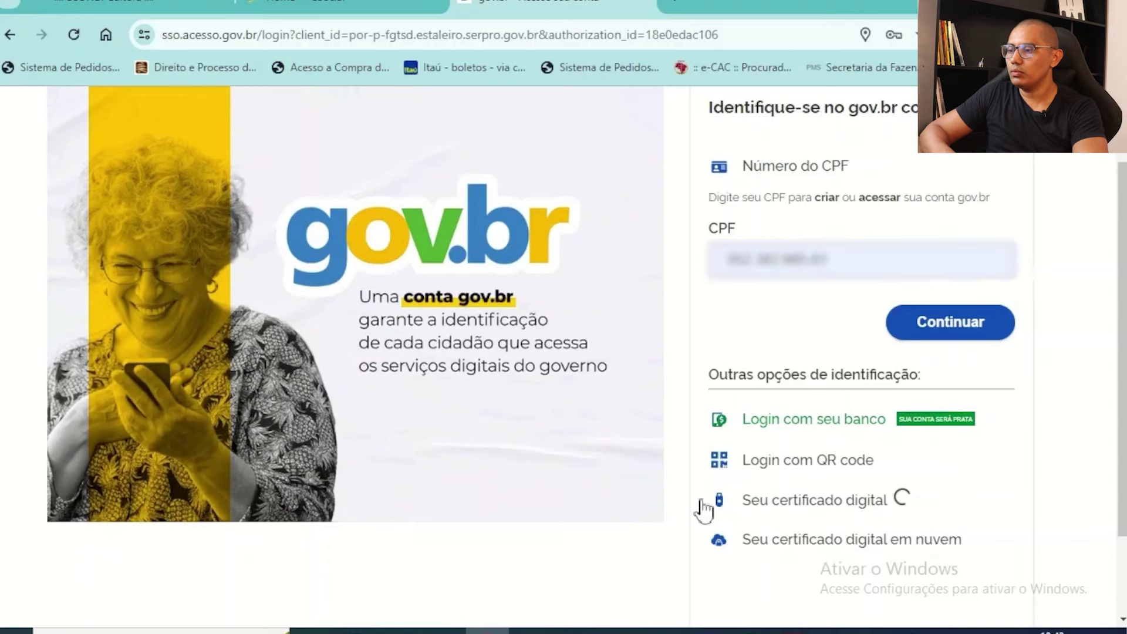
{"action": "left_click", "coordinate": [591, 249]}
{"action": "left_click", "coordinate": [411, 343]}
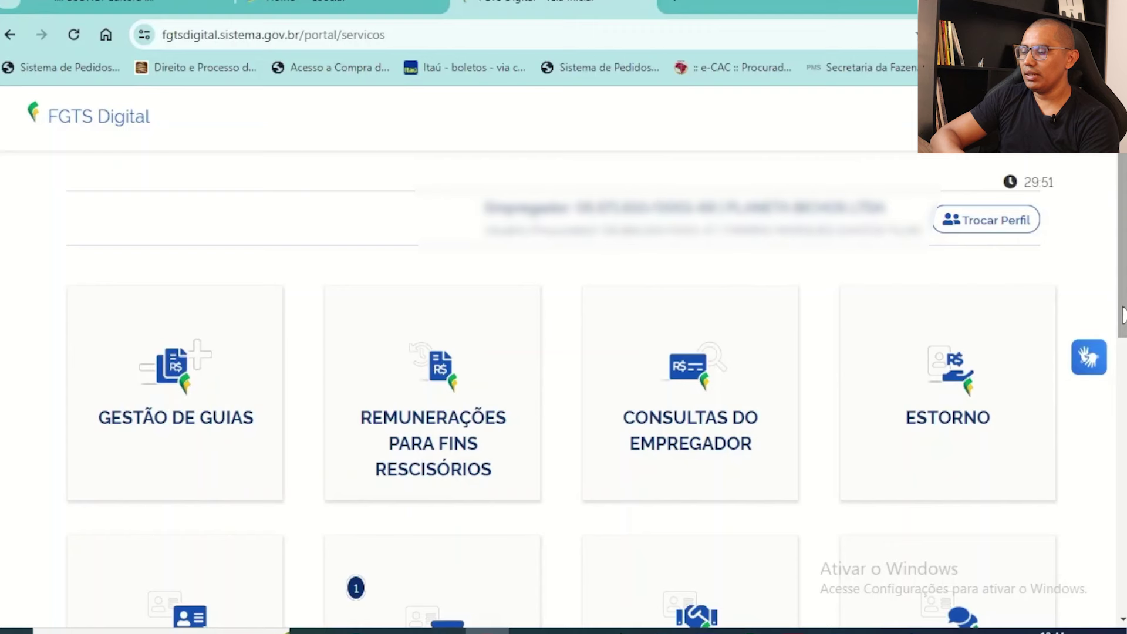
- In Emitir Guia Rápida, follow the pending-indemnity warning link to the worker dismissed 02/03/2024
{"action": "left_click", "coordinate": [166, 413]}
{"action": "left_click", "coordinate": [163, 404]}
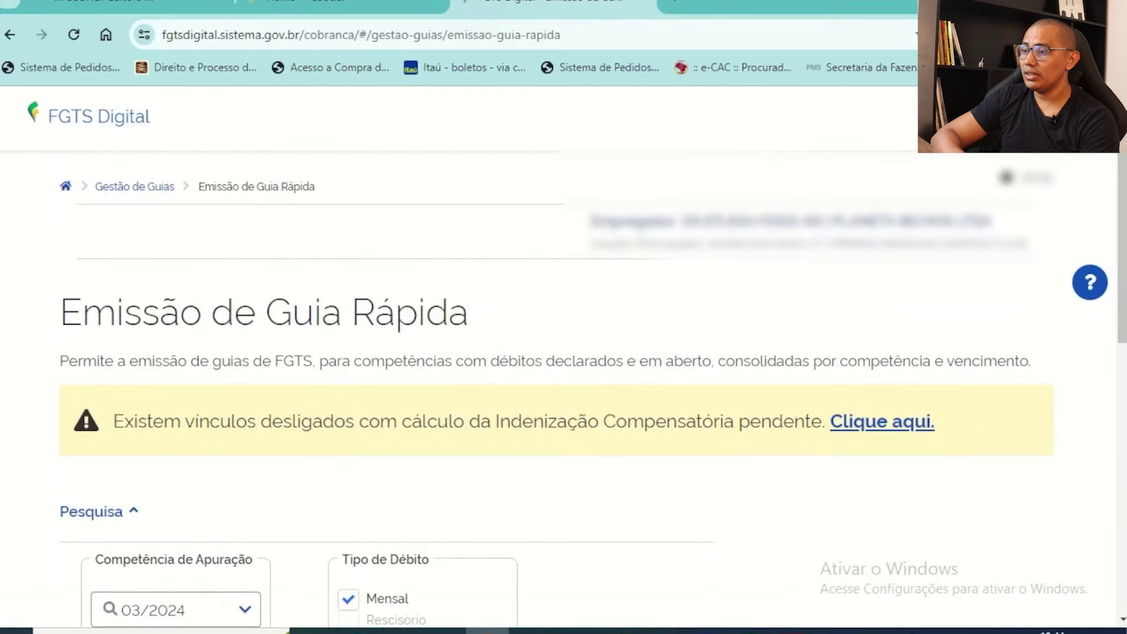
{"action": "left_click_drag", "start_coordinate": [104, 426], "coordinate": [948, 438]}
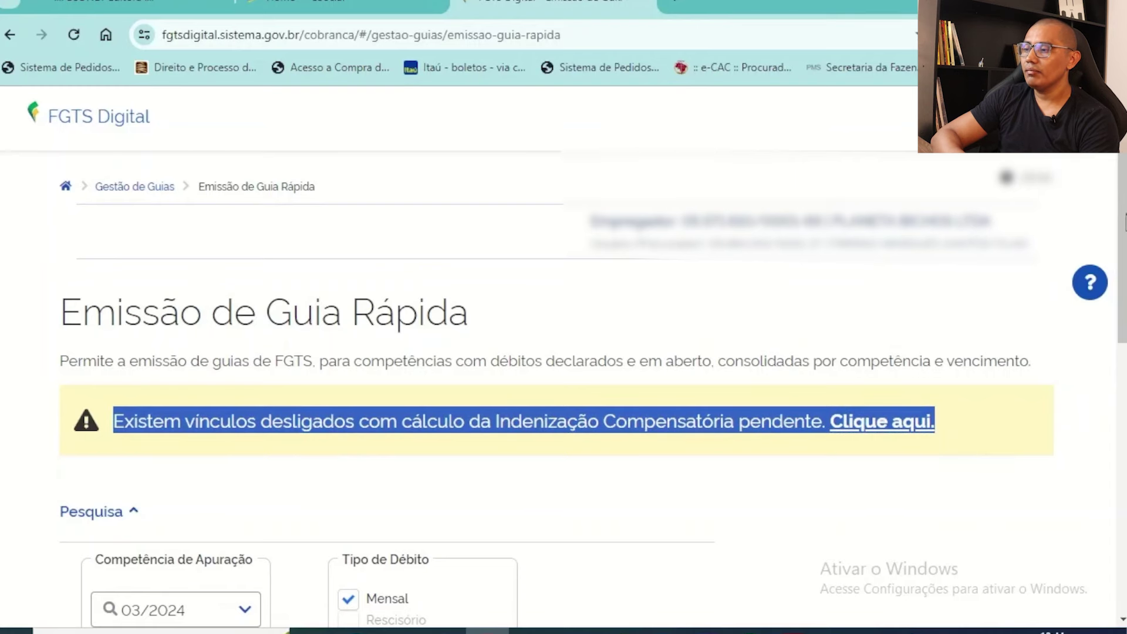
{"action": "scroll", "coordinate": [306, 428], "scroll_direction": "down", "scroll_amount": 3}
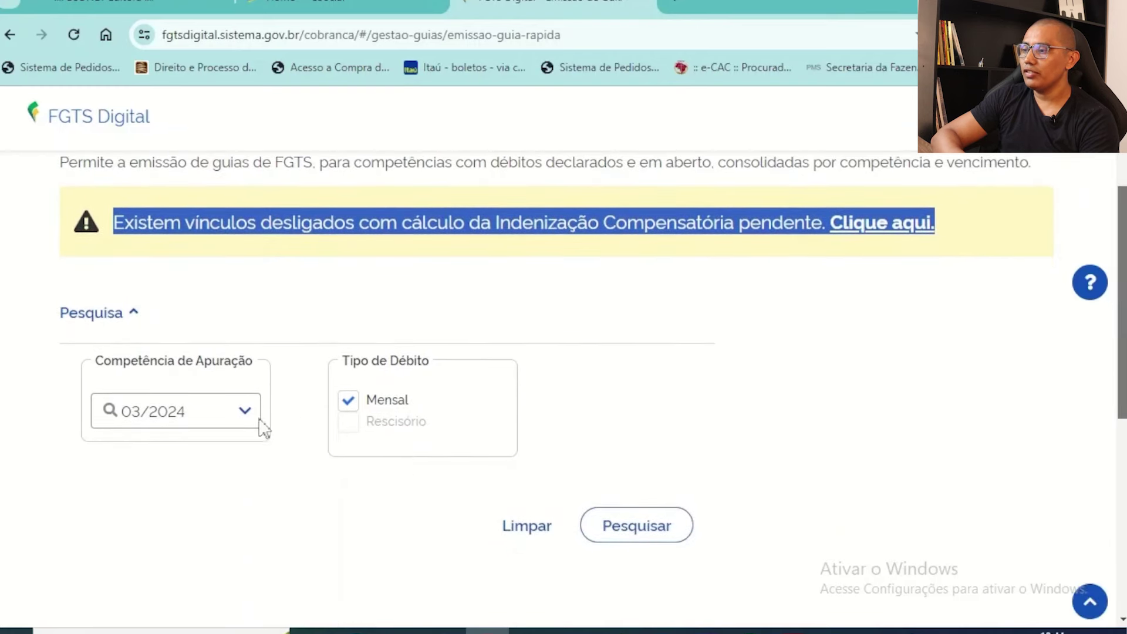
{"action": "left_click", "coordinate": [351, 422]}
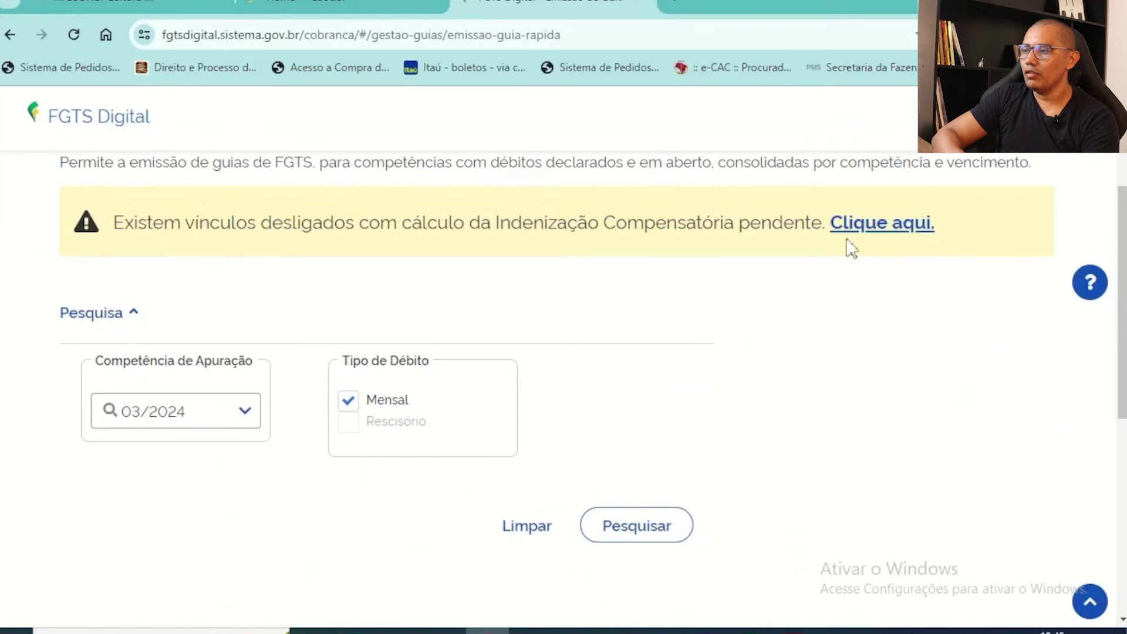
{"action": "left_click", "coordinate": [902, 239]}
{"action": "left_click", "coordinate": [886, 236]}
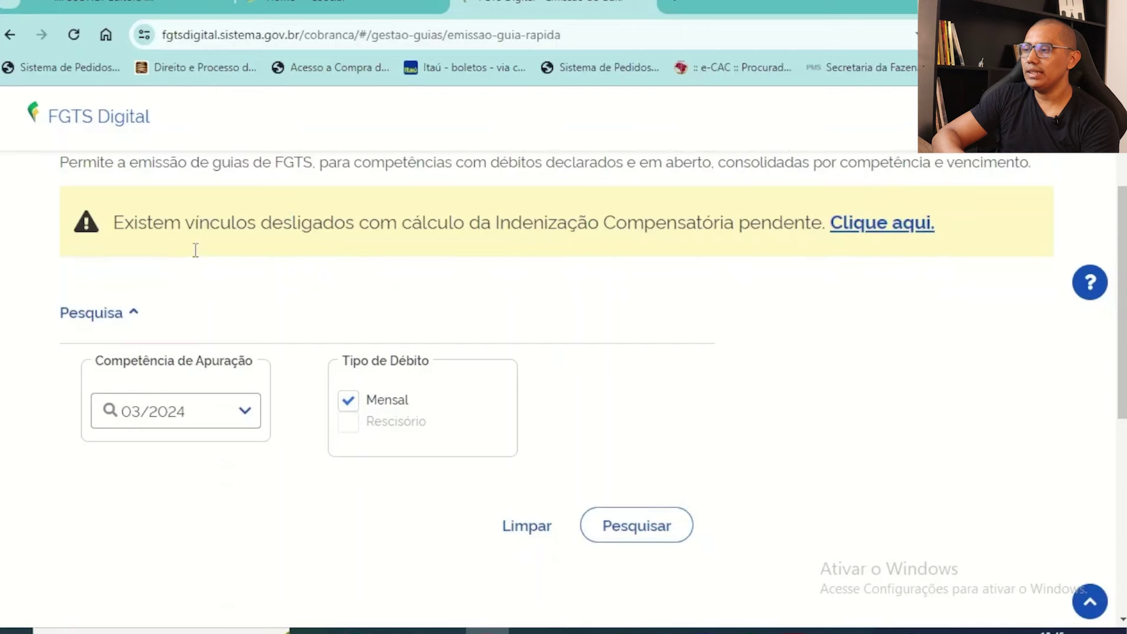
{"action": "left_click", "coordinate": [929, 234]}
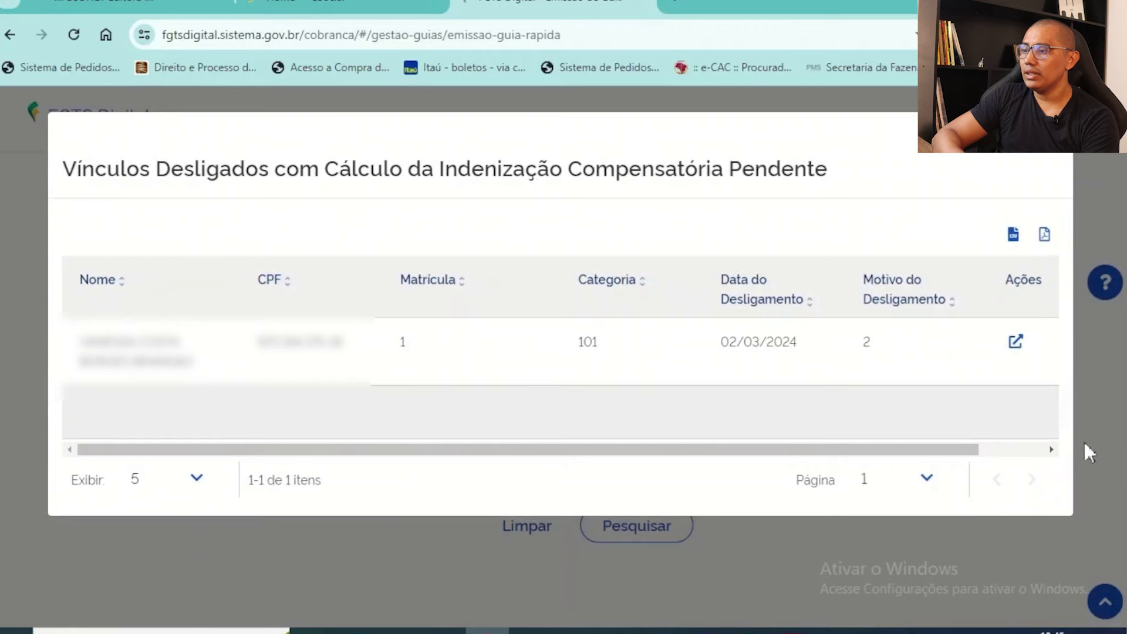
- Open the dismissed worker's Histórico de Remunerações, then return to the services menu
{"action": "left_click", "coordinate": [1016, 342]}
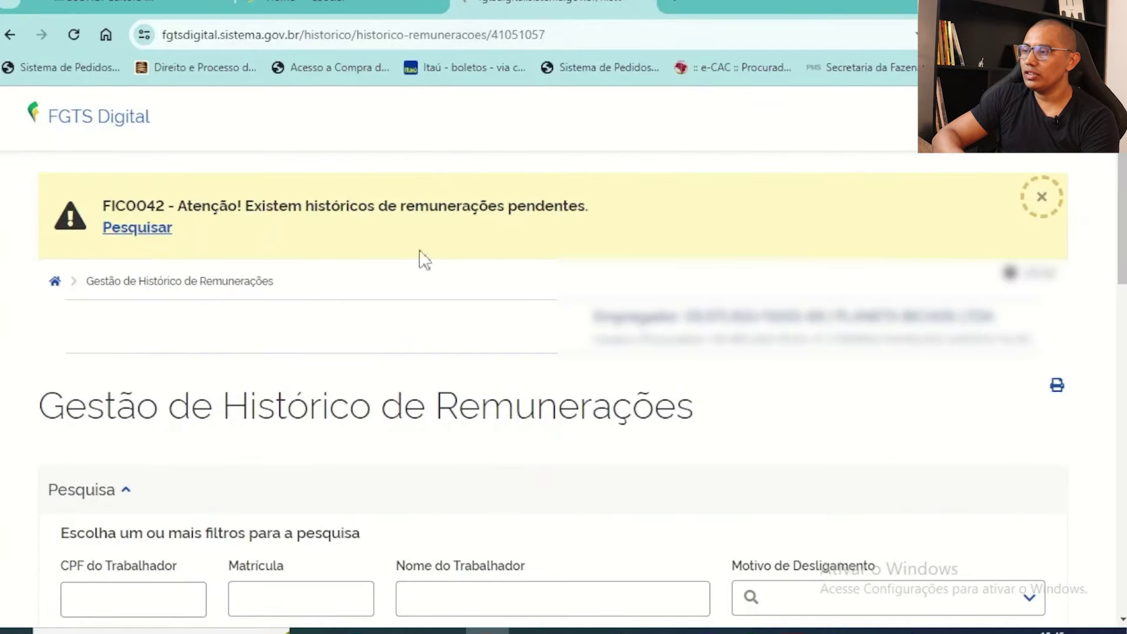
{"action": "left_click", "coordinate": [50, 285]}
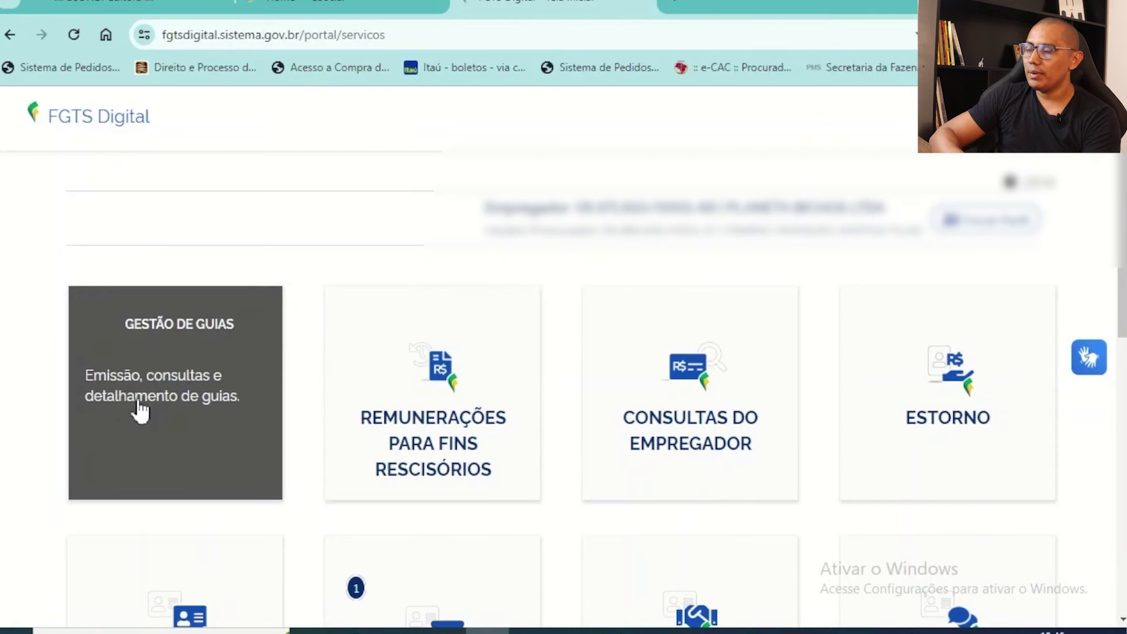
- Search open debts for 03/2024 in Emissão de Guia Parametrizada and review the pending indemnity warning
{"action": "left_click", "coordinate": [137, 403]}
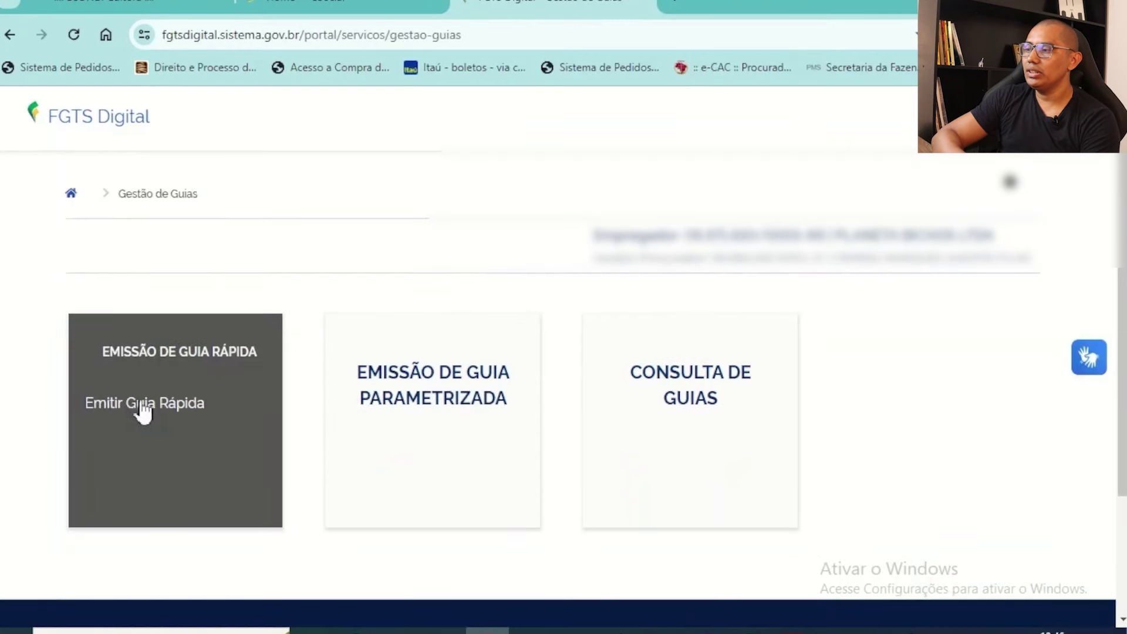
{"action": "left_click", "coordinate": [409, 402]}
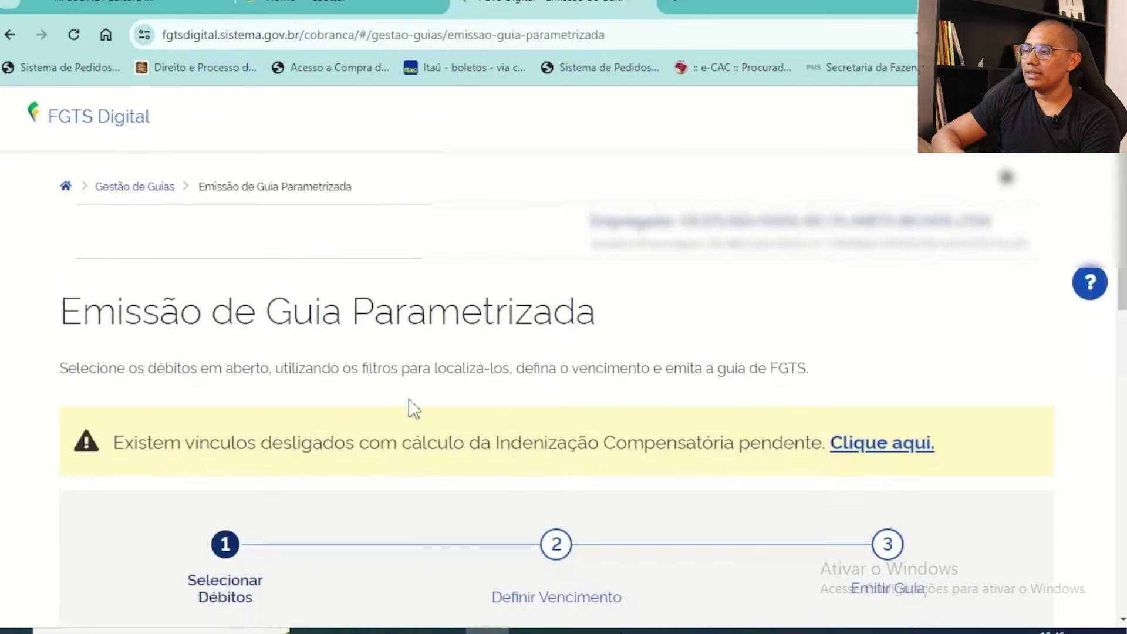
{"action": "scroll", "coordinate": [410, 408], "scroll_direction": "down", "scroll_amount": 6}
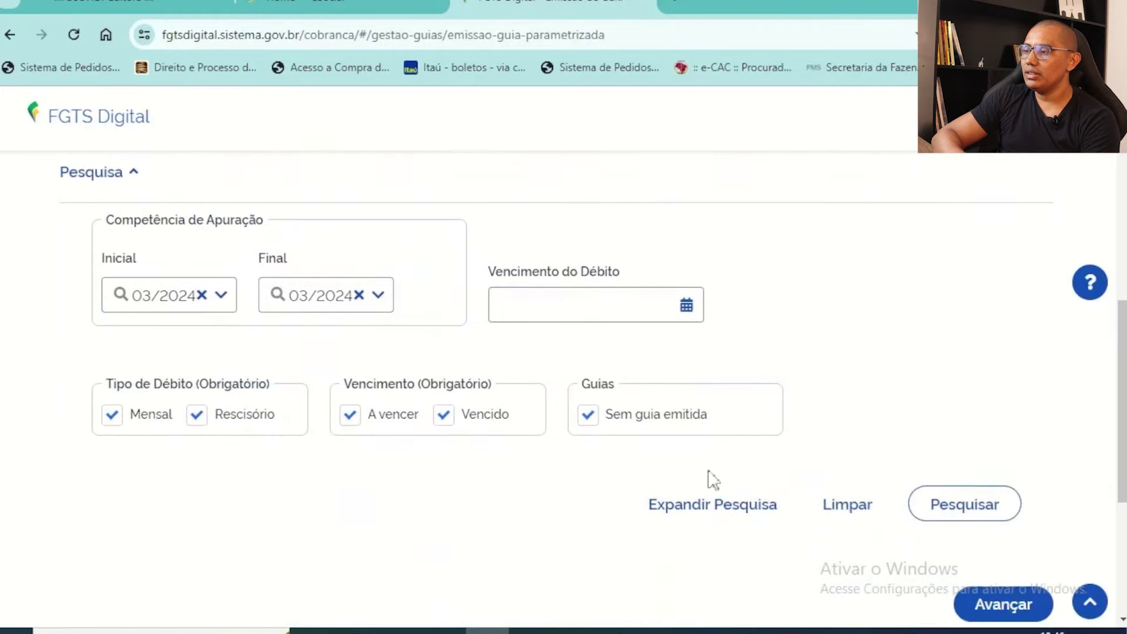
{"action": "left_click", "coordinate": [939, 503]}
{"action": "scroll", "coordinate": [831, 373], "scroll_direction": "down", "scroll_amount": 7}
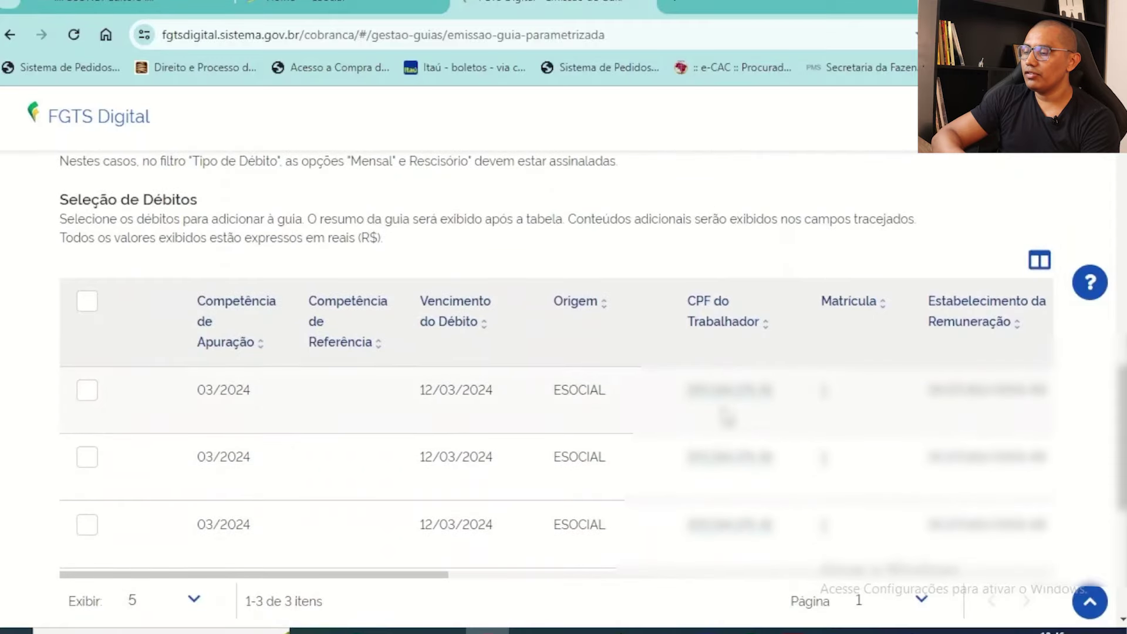
{"action": "left_click_drag", "start_coordinate": [412, 584], "coordinate": [853, 589]}
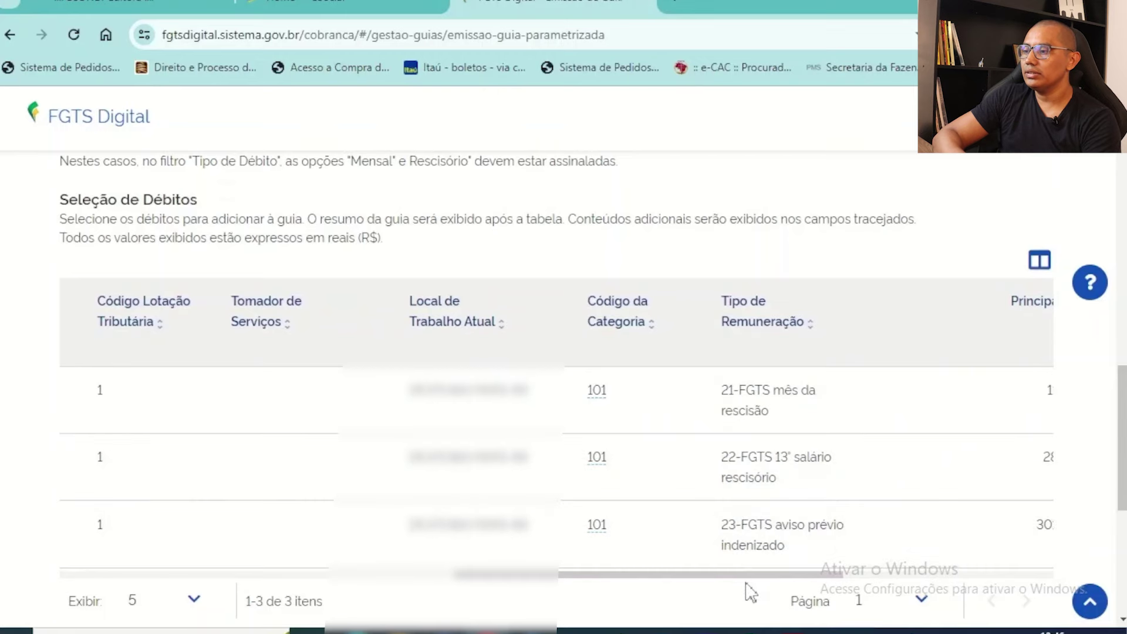
{"action": "scroll", "coordinate": [707, 479], "scroll_direction": "up", "scroll_amount": 10}
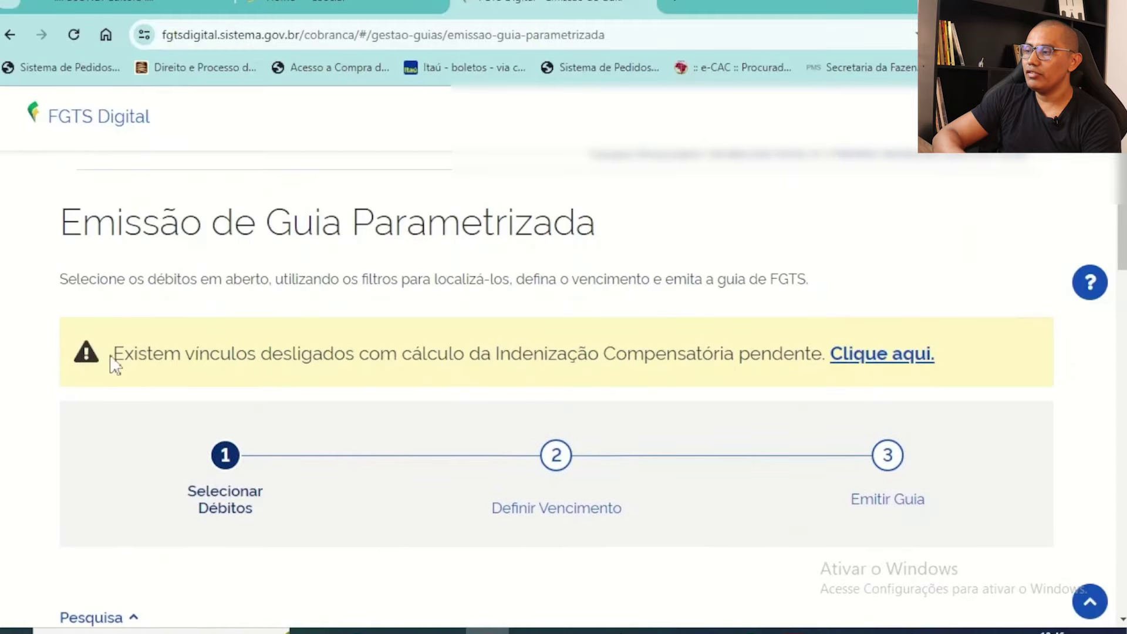
{"action": "left_click_drag", "start_coordinate": [112, 356], "coordinate": [826, 359]}
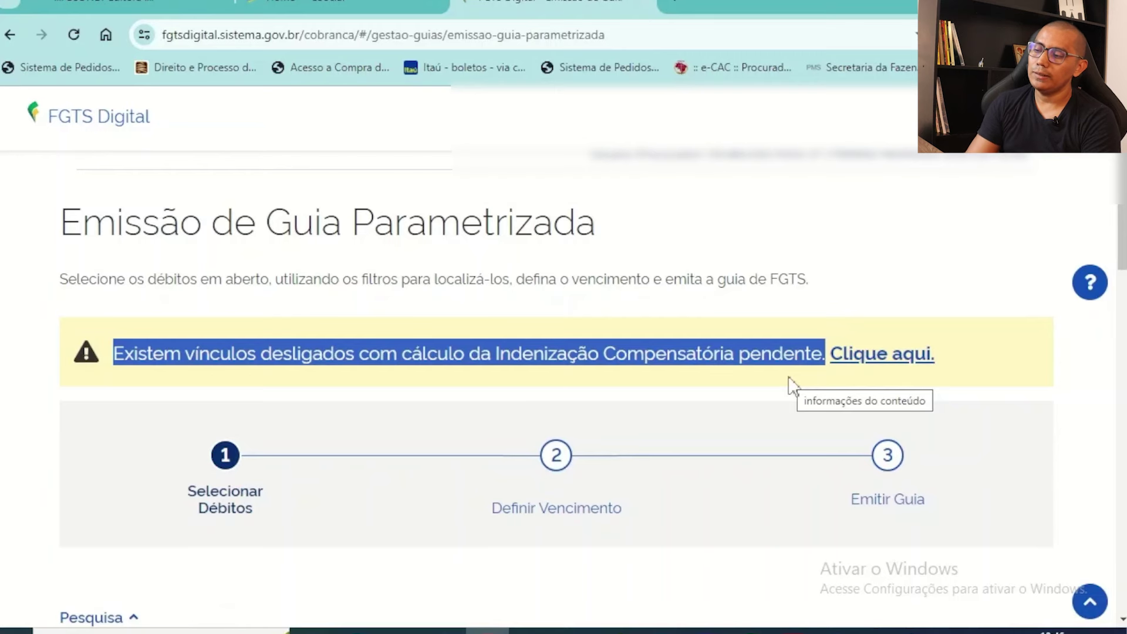
- Go back home and open Remunerações para Fins Rescisórios
{"action": "scroll", "coordinate": [68, 196], "scroll_direction": "up", "scroll_amount": 2}
{"action": "left_click", "coordinate": [66, 188]}
{"action": "left_click", "coordinate": [406, 378]}
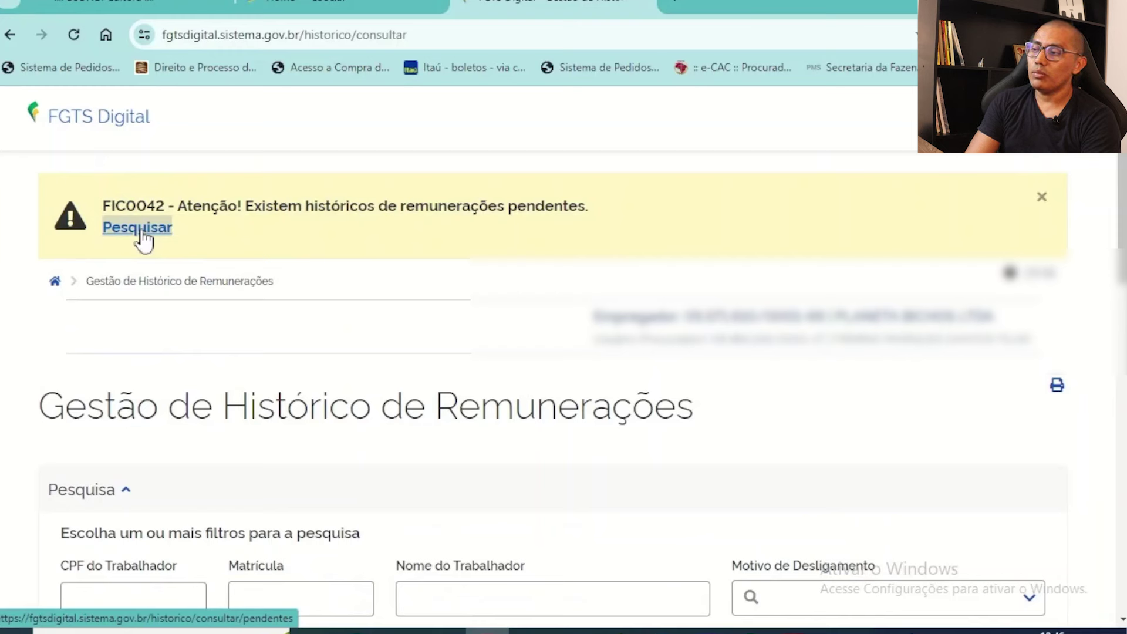
- List pending remuneration histories, showing the 02/03/2024 dismissal with R$ 2.706,50 indemnity marked Pendente
{"action": "left_click", "coordinate": [140, 235]}
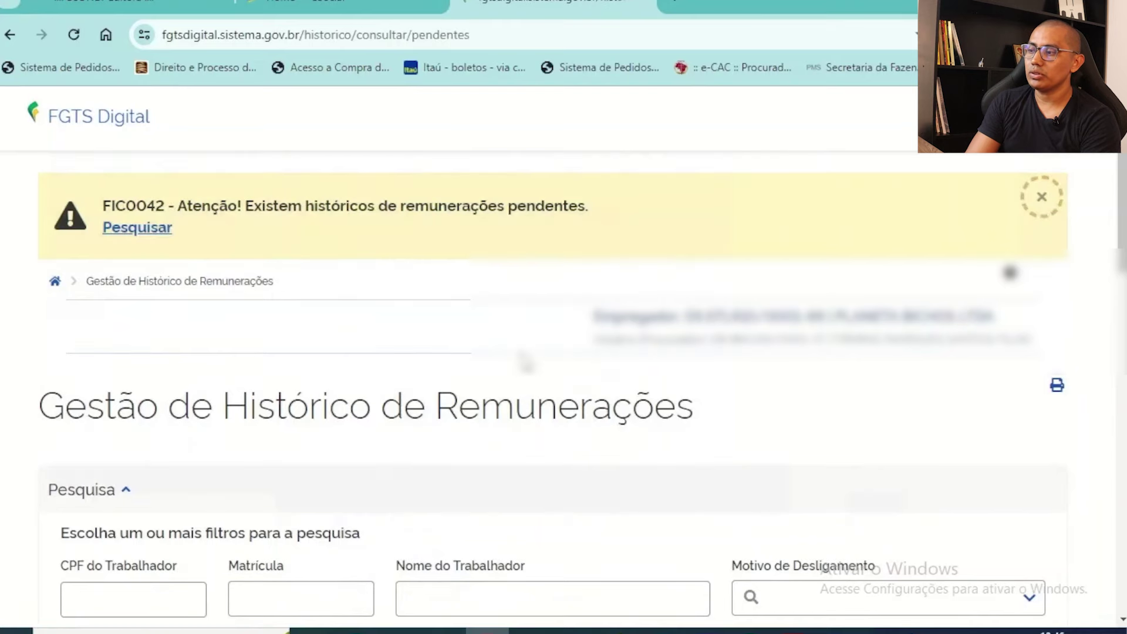
{"action": "scroll", "coordinate": [524, 367], "scroll_direction": "down", "scroll_amount": 5}
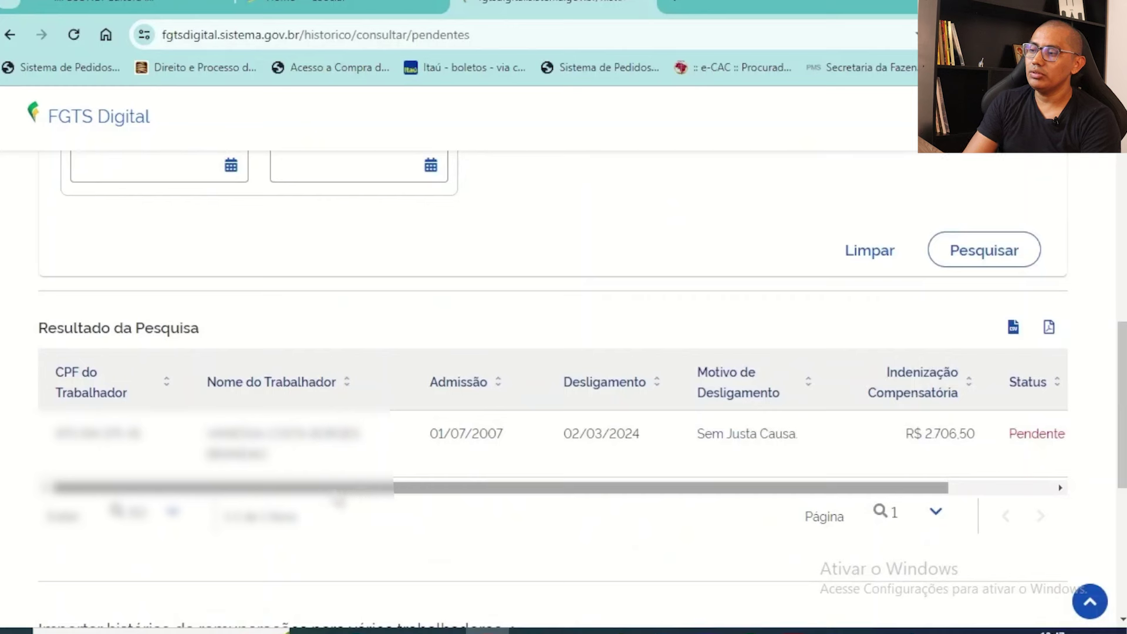
{"action": "left_click_drag", "start_coordinate": [314, 489], "coordinate": [411, 501]}
{"action": "double_click", "coordinate": [918, 433]}
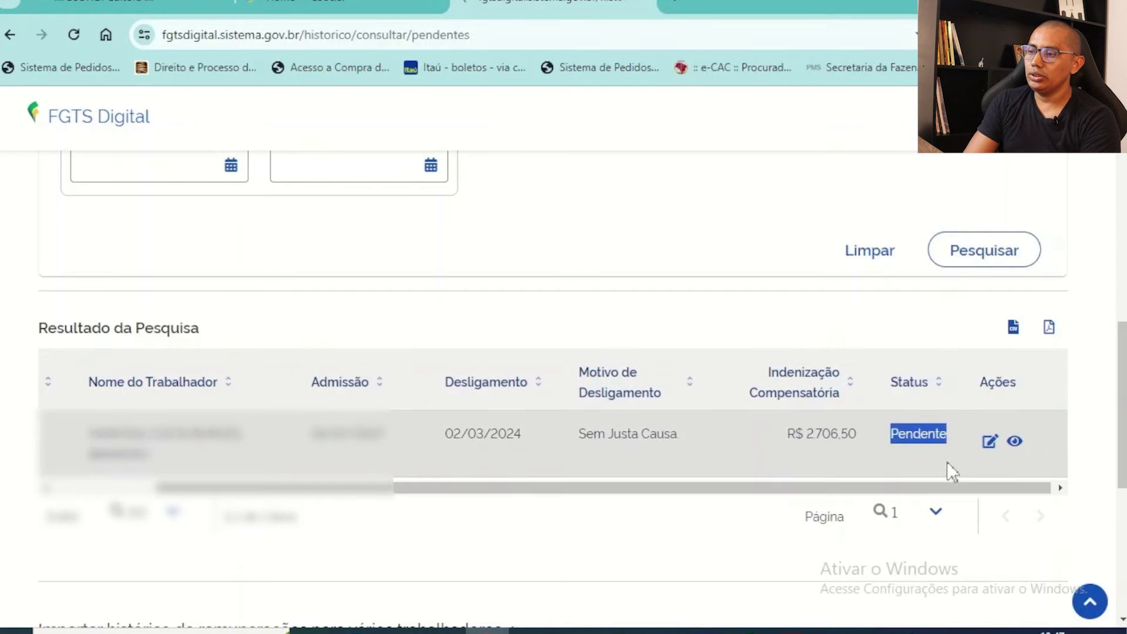
- Open the pending worker's history editor and try informing only the rescission base value
{"action": "left_click", "coordinate": [990, 440]}
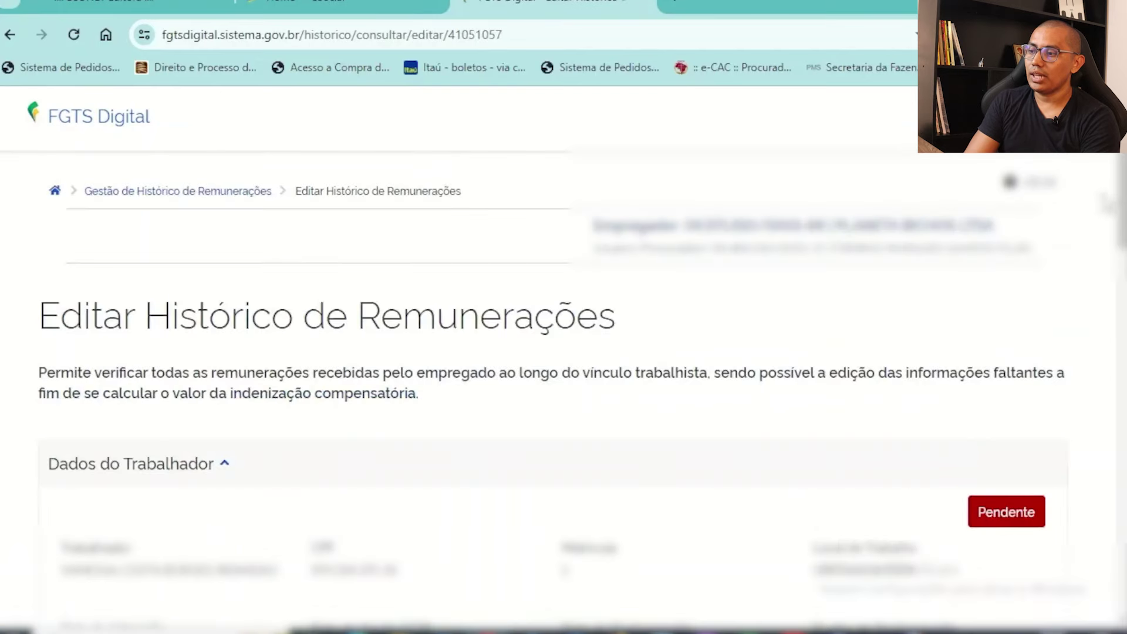
{"action": "scroll", "coordinate": [981, 456], "scroll_direction": "down", "scroll_amount": 5}
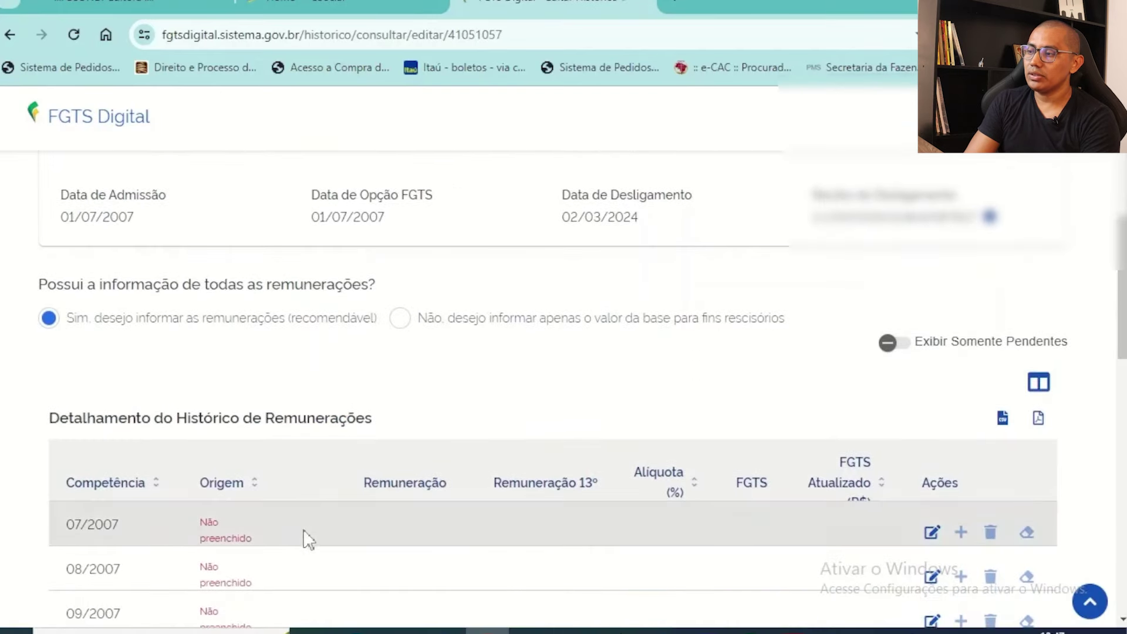
{"action": "left_click_drag", "start_coordinate": [1124, 343], "coordinate": [1124, 359]}
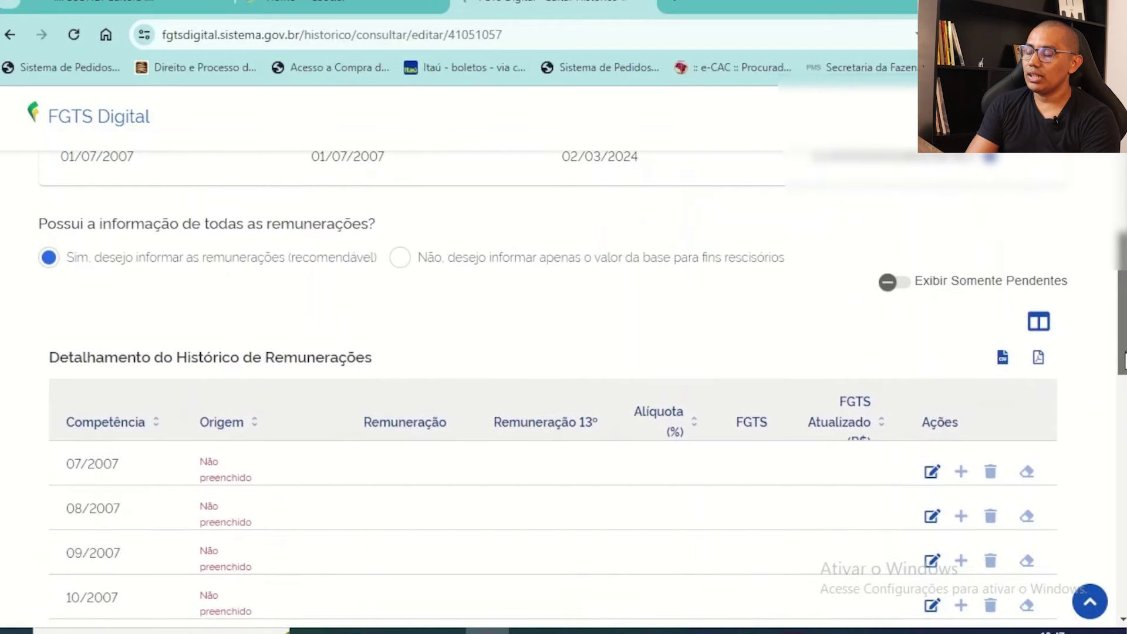
{"action": "left_click", "coordinate": [401, 258]}
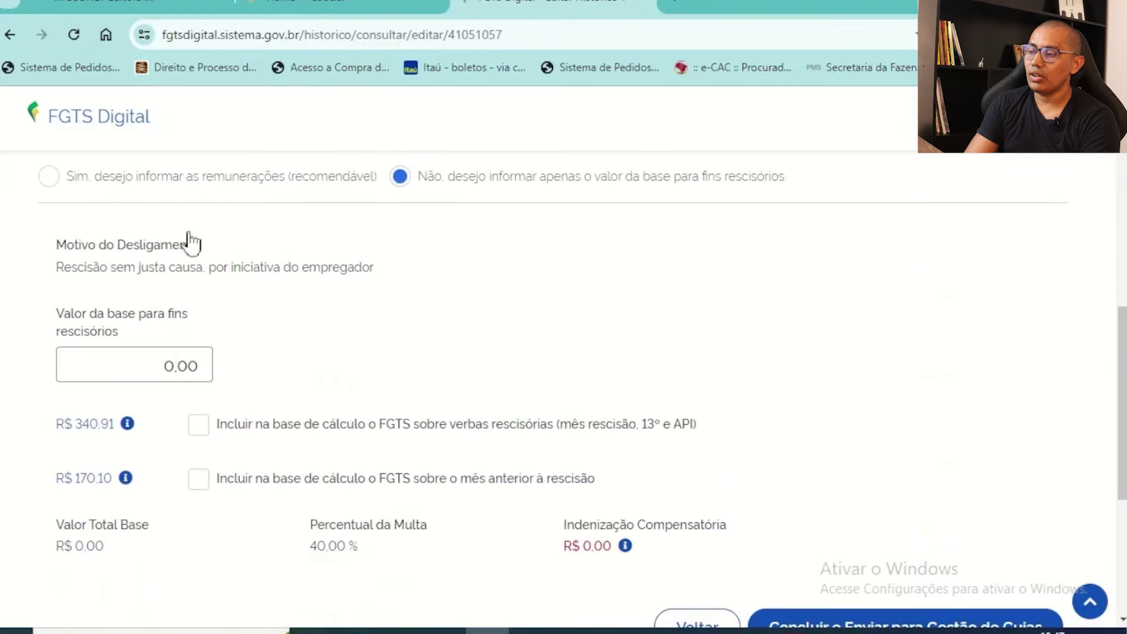
{"action": "left_click", "coordinate": [151, 364]}
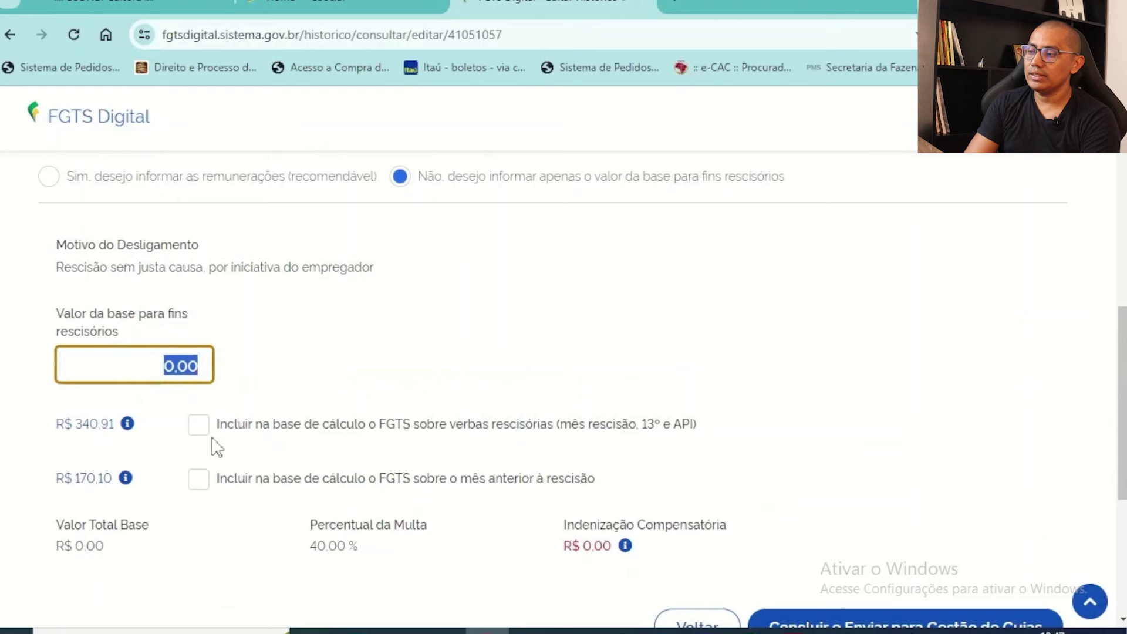
- Switch to informing all remunerations and scroll to the 201-month history table
{"action": "left_click", "coordinate": [48, 179]}
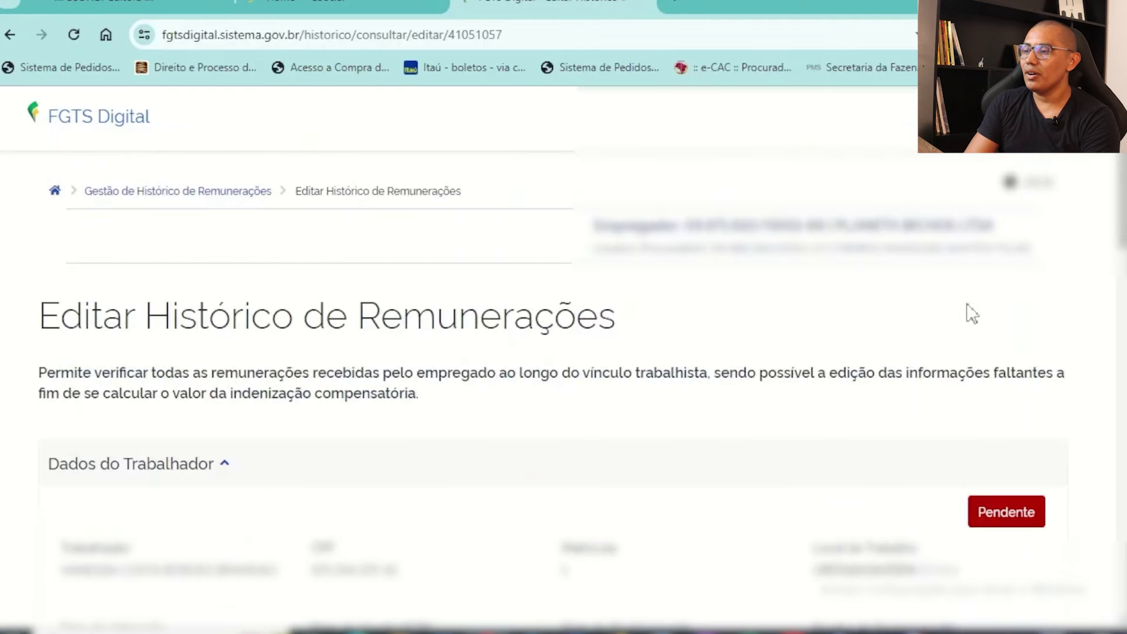
{"action": "scroll", "coordinate": [1122, 358], "scroll_direction": "down", "scroll_amount": 8}
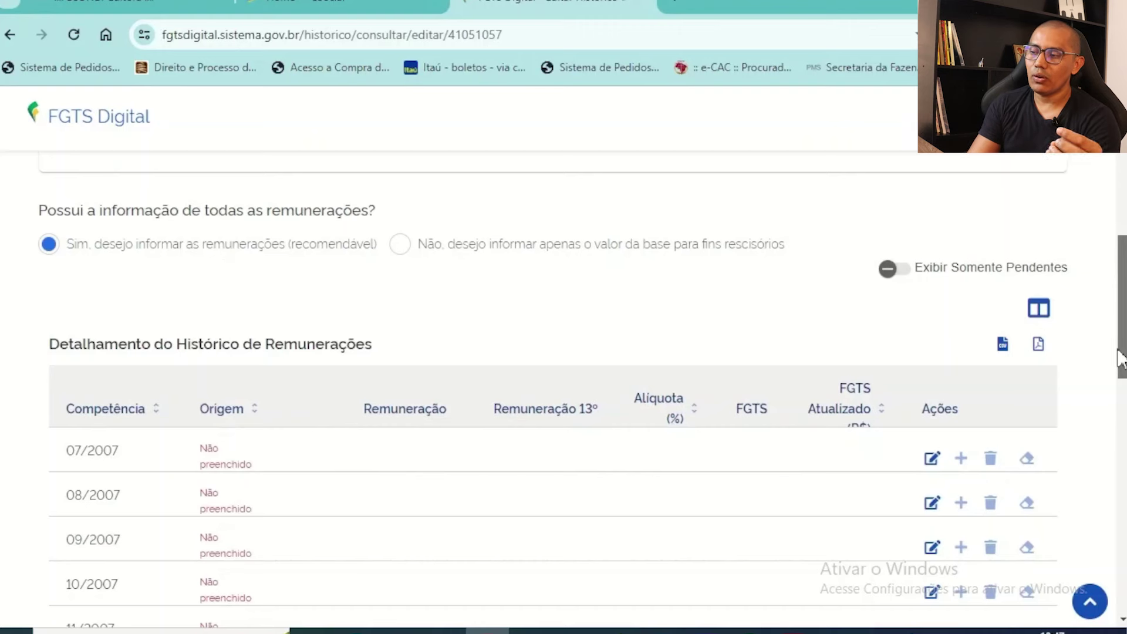
{"action": "left_click_drag", "start_coordinate": [1120, 358], "coordinate": [1120, 472]}
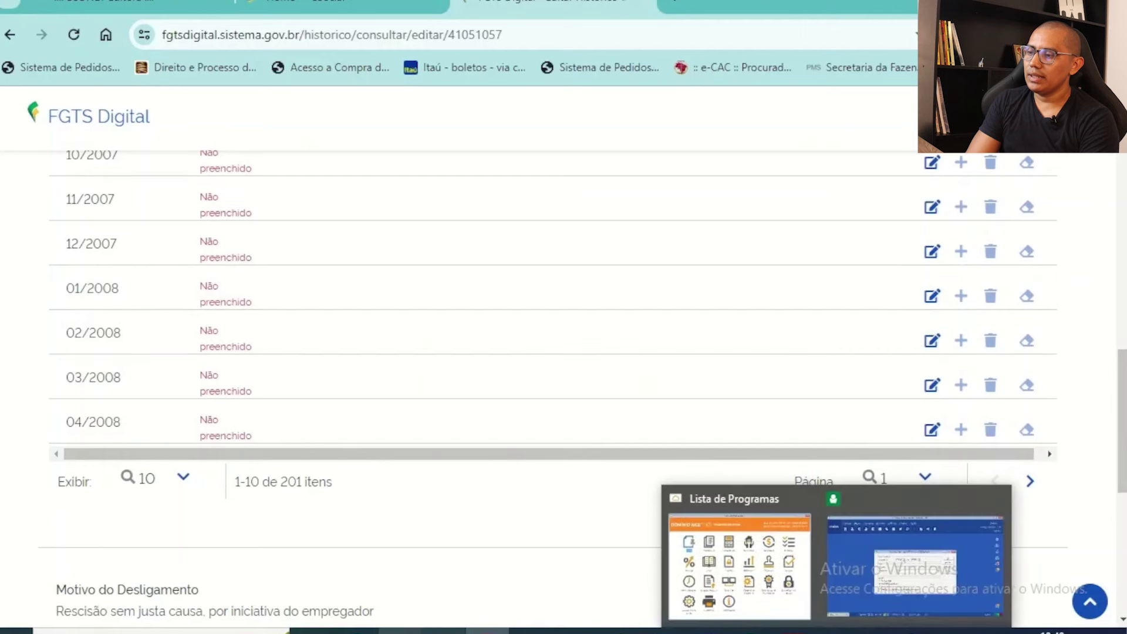
- Show 100 months per page in the remuneration history, after first trying 50
{"action": "left_click", "coordinate": [151, 480]}
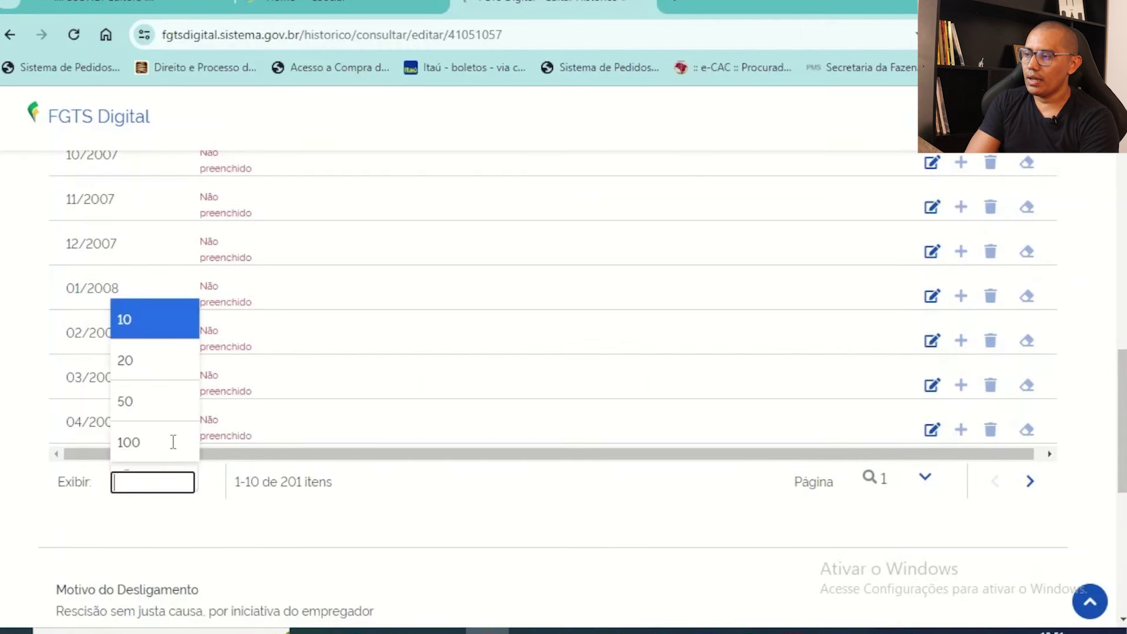
{"action": "left_click", "coordinate": [157, 405]}
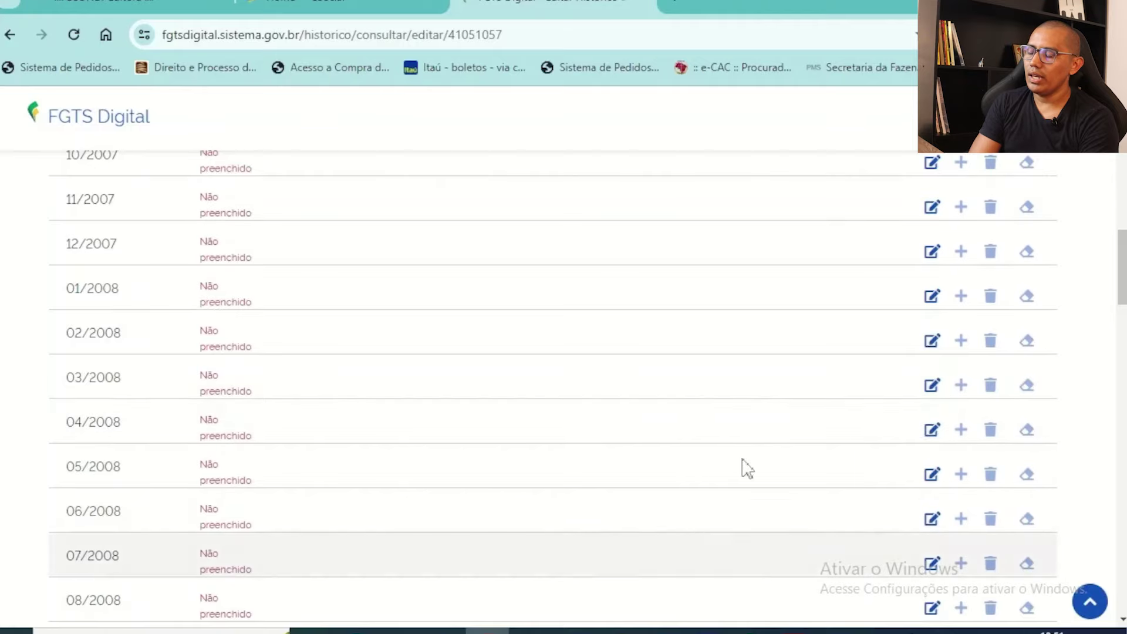
{"action": "scroll", "coordinate": [731, 482], "scroll_direction": "down", "scroll_amount": 5}
{"action": "scroll", "coordinate": [738, 451], "scroll_direction": "down", "scroll_amount": 20}
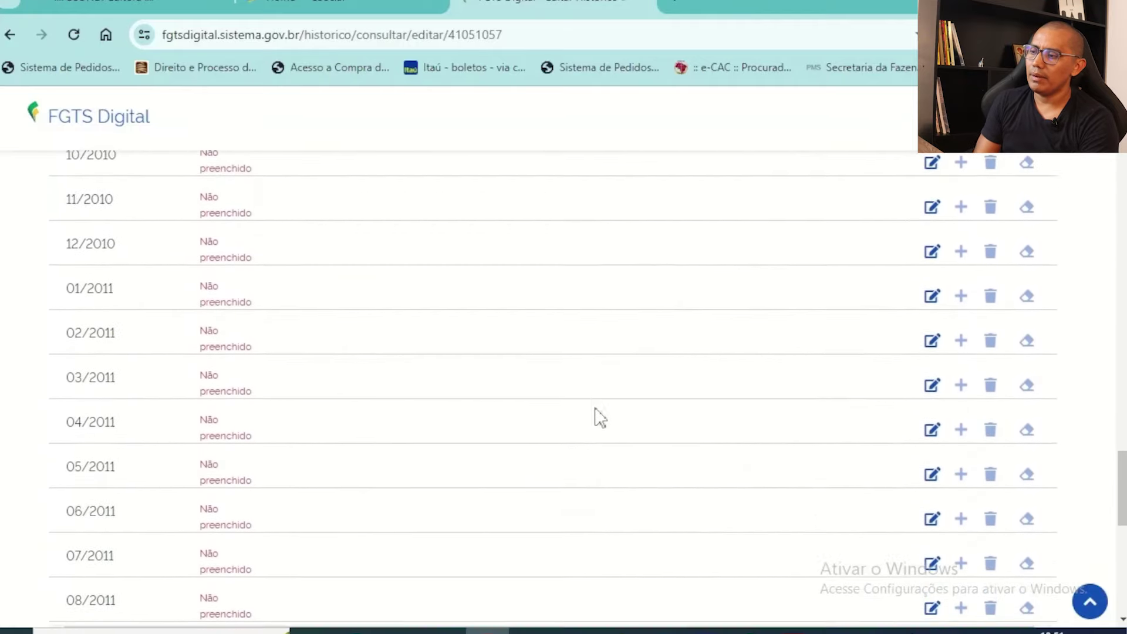
{"action": "scroll", "coordinate": [601, 416], "scroll_direction": "down", "scroll_amount": 2}
{"action": "left_click", "coordinate": [182, 303]}
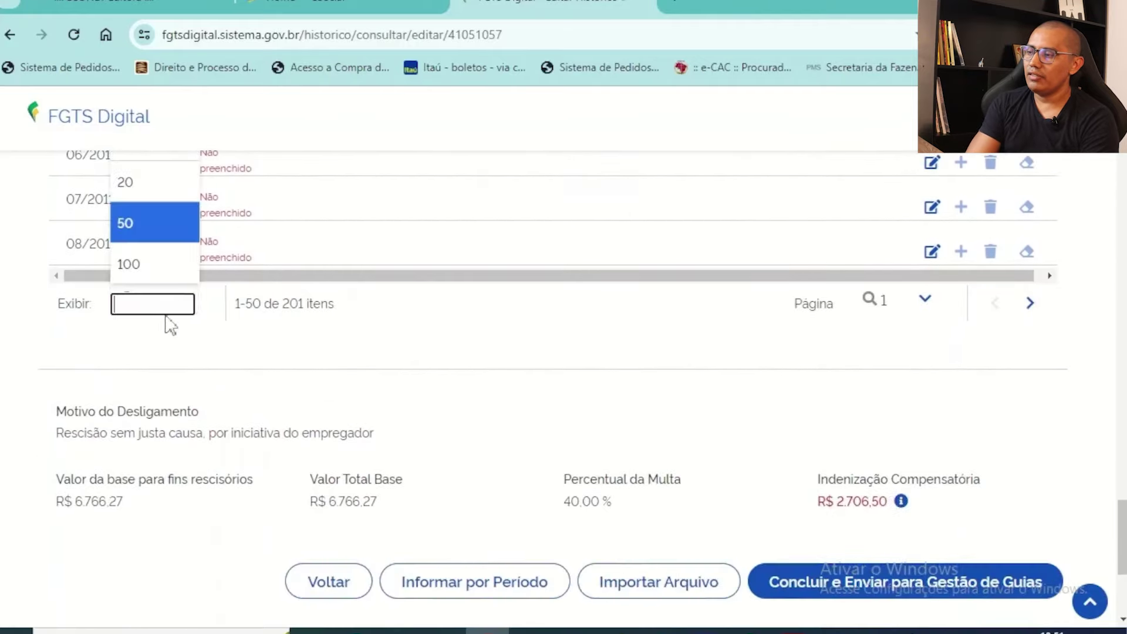
{"action": "left_click", "coordinate": [181, 274]}
{"action": "scroll", "coordinate": [443, 252], "scroll_direction": "down", "scroll_amount": 10}
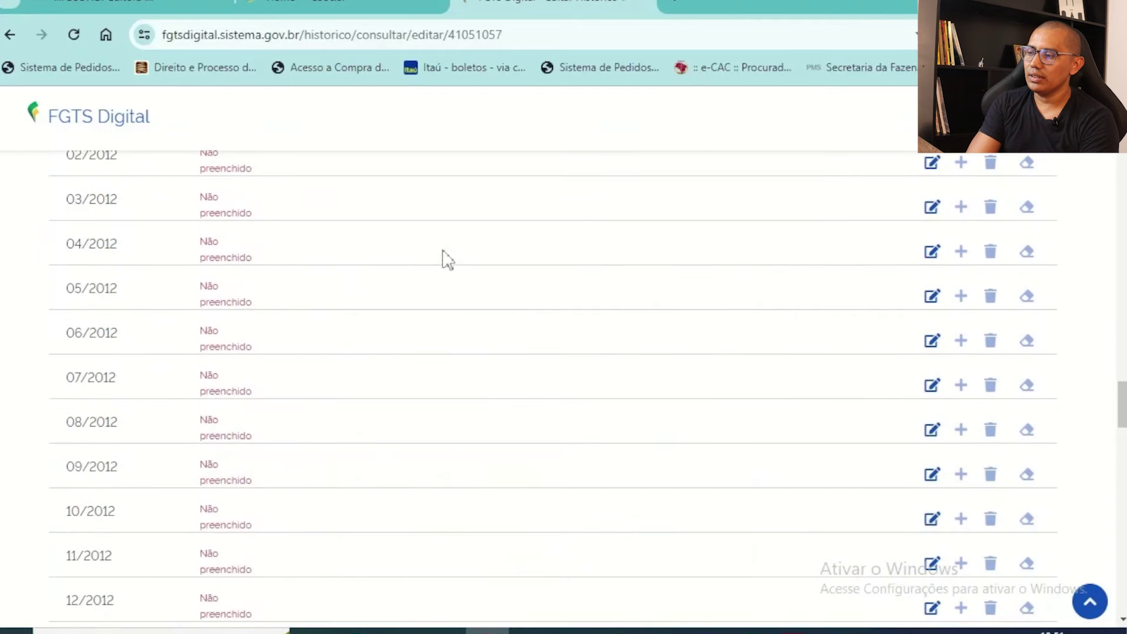
{"action": "scroll", "coordinate": [448, 260], "scroll_direction": "down", "scroll_amount": 5}
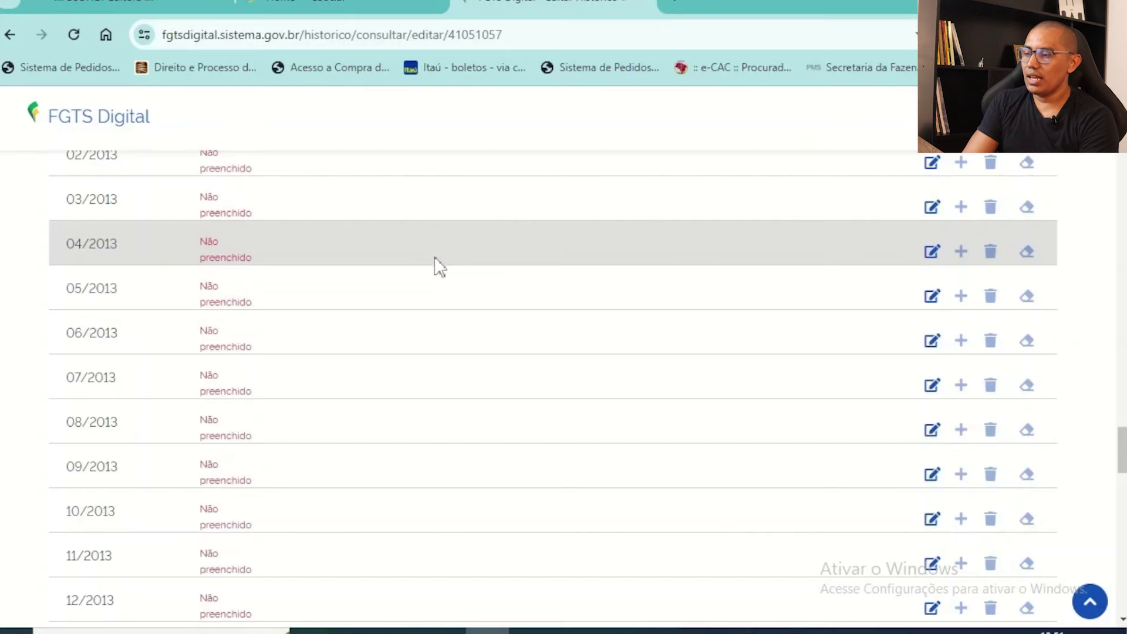
{"action": "scroll", "coordinate": [446, 265], "scroll_direction": "down", "scroll_amount": 20}
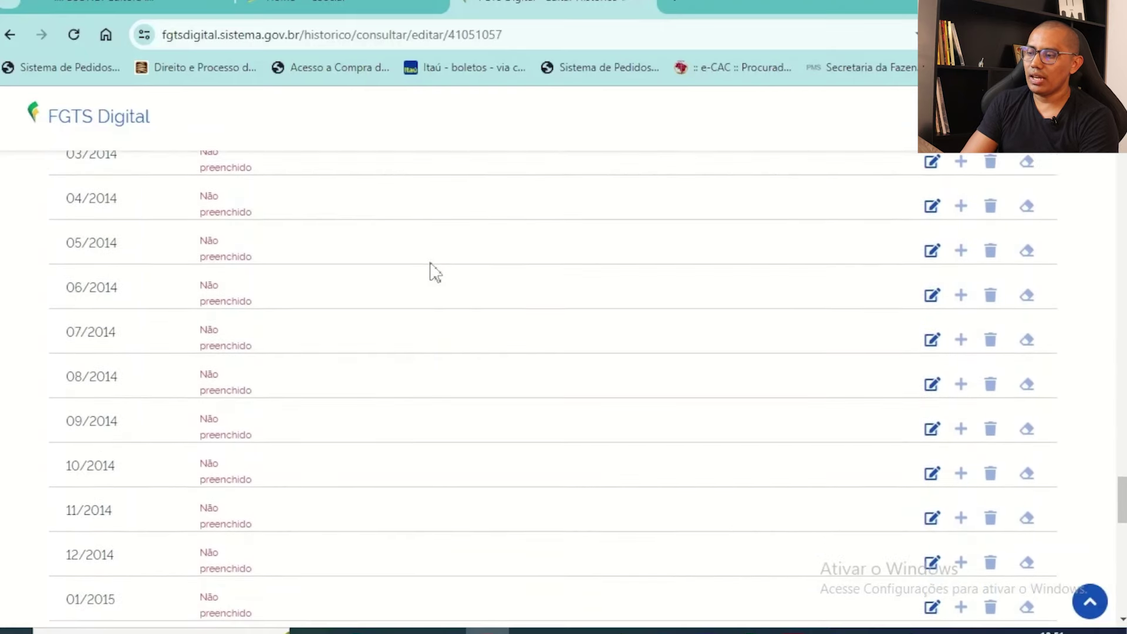
{"action": "scroll", "coordinate": [457, 263], "scroll_direction": "down", "scroll_amount": 20}
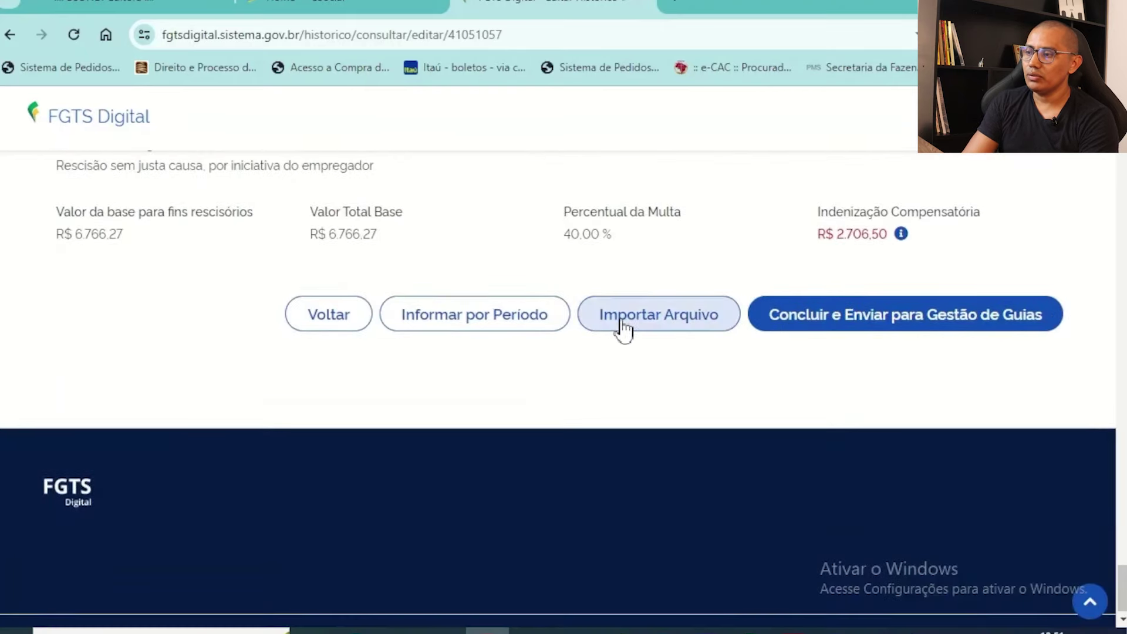
{"action": "scroll", "coordinate": [619, 328], "scroll_direction": "up", "scroll_amount": 9}
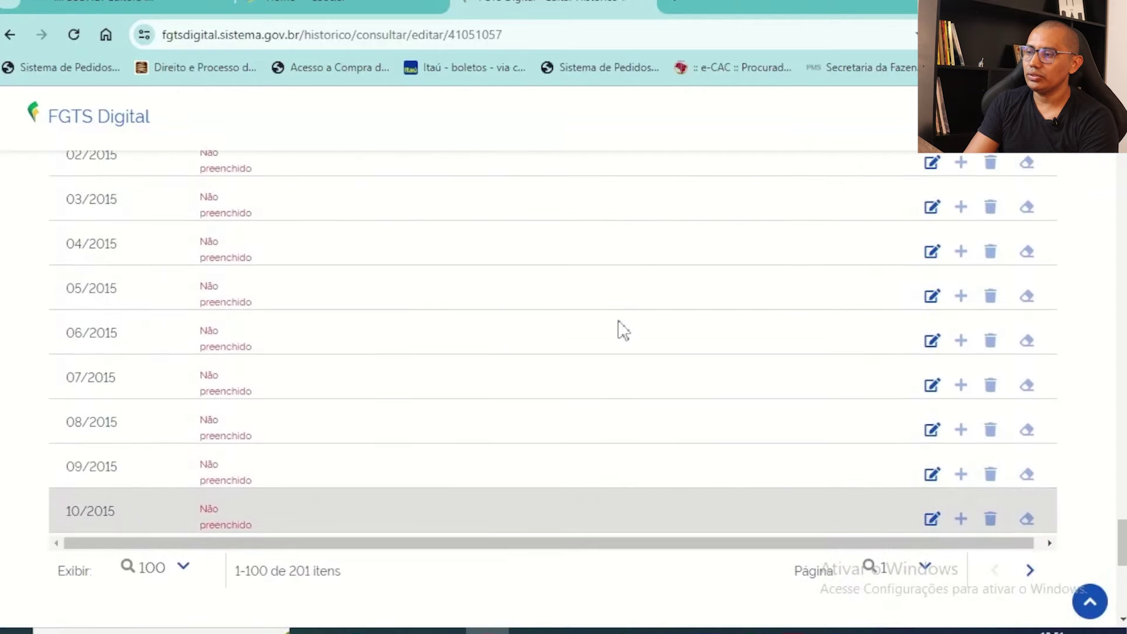
- Go to the second page, items 101–200, and scroll through its months
{"action": "left_click", "coordinate": [1029, 570]}
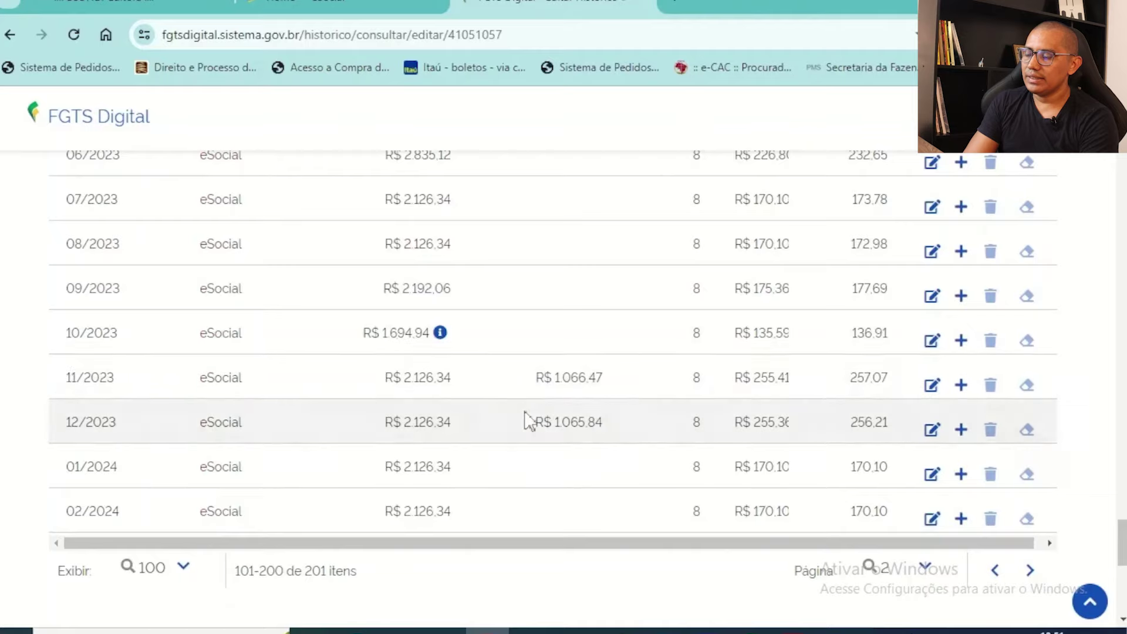
{"action": "scroll", "coordinate": [530, 410], "scroll_direction": "up", "scroll_amount": 3}
{"action": "scroll", "coordinate": [534, 419], "scroll_direction": "up", "scroll_amount": 20}
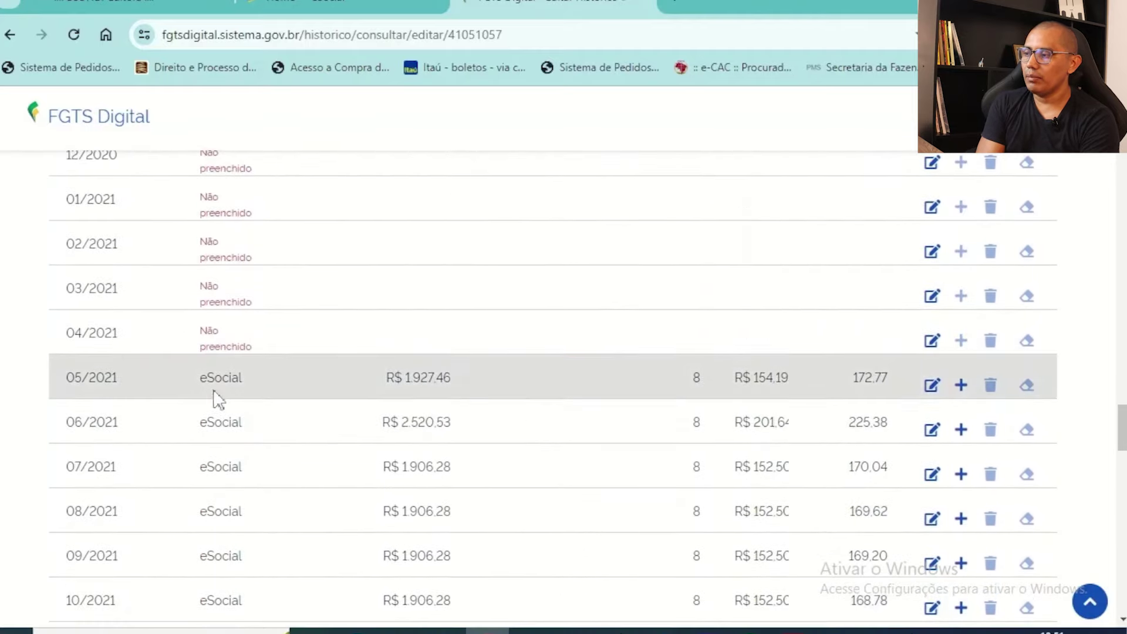
{"action": "scroll", "coordinate": [276, 390], "scroll_direction": "up", "scroll_amount": 2}
{"action": "scroll", "coordinate": [277, 386], "scroll_direction": "up", "scroll_amount": 18}
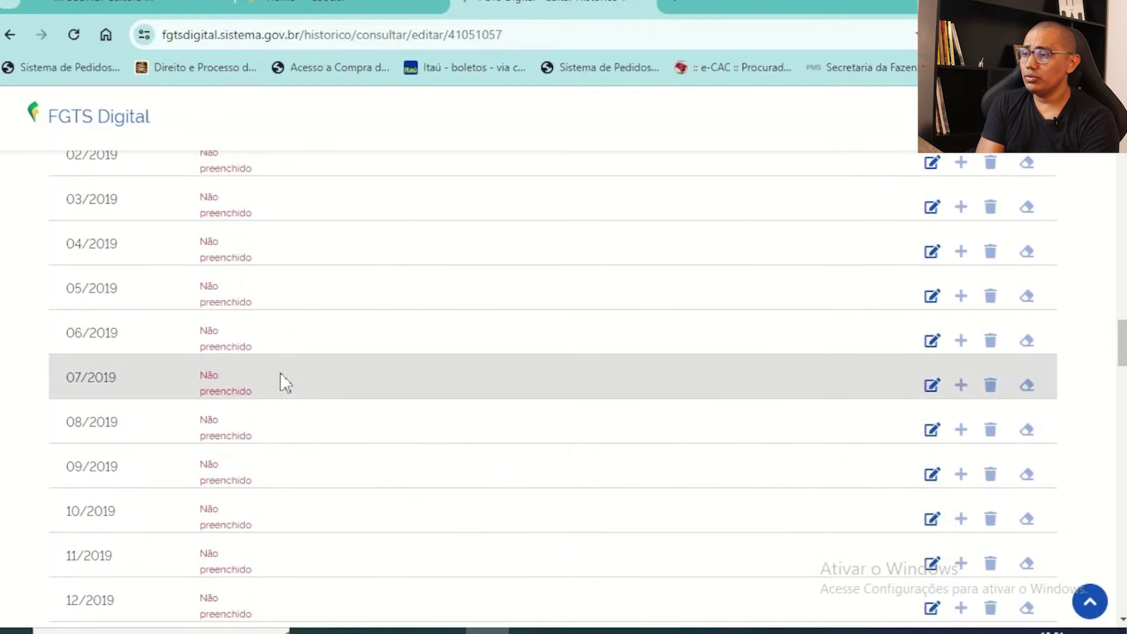
{"action": "scroll", "coordinate": [280, 375], "scroll_direction": "up", "scroll_amount": 3}
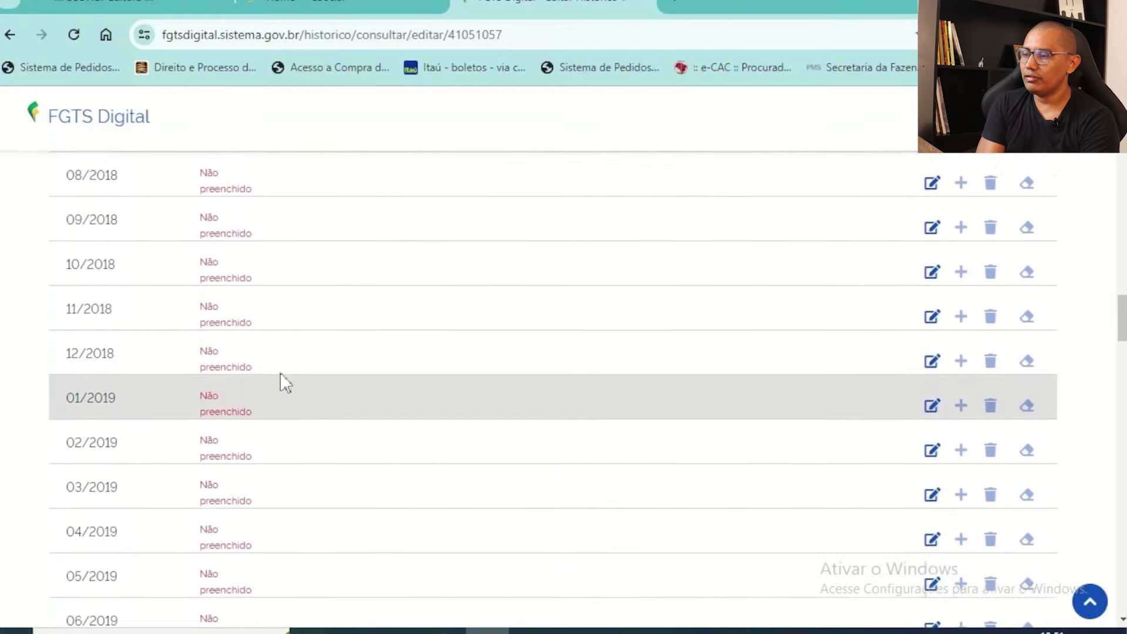
{"action": "scroll", "coordinate": [309, 408], "scroll_direction": "up", "scroll_amount": 2}
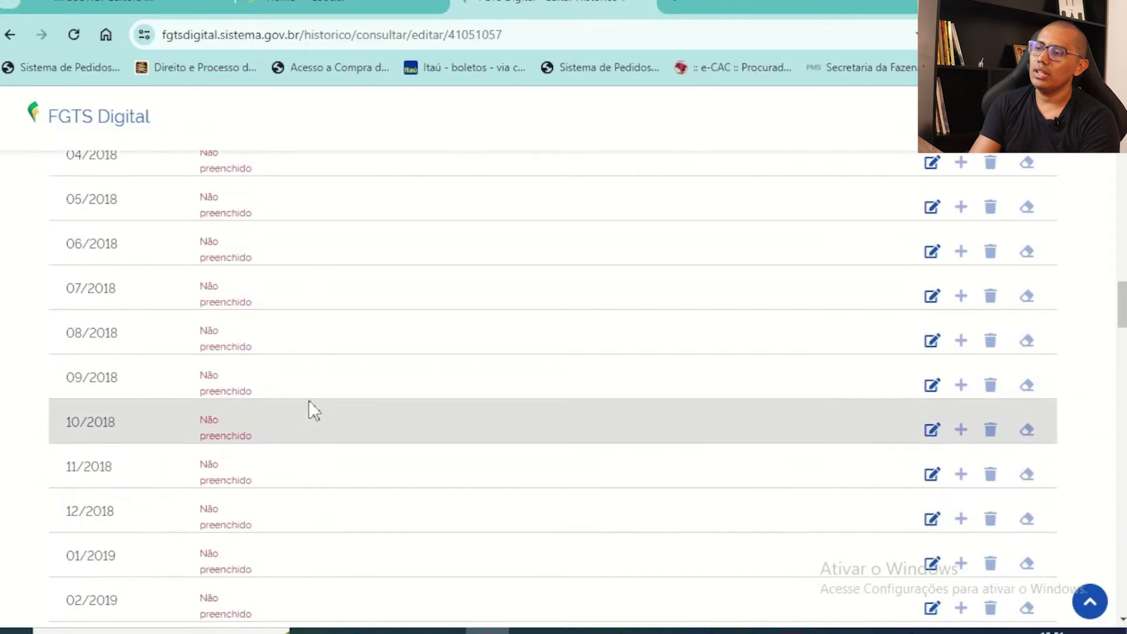
{"action": "scroll", "coordinate": [310, 409], "scroll_direction": "up", "scroll_amount": 2}
{"action": "scroll", "coordinate": [309, 408], "scroll_direction": "up", "scroll_amount": 4}
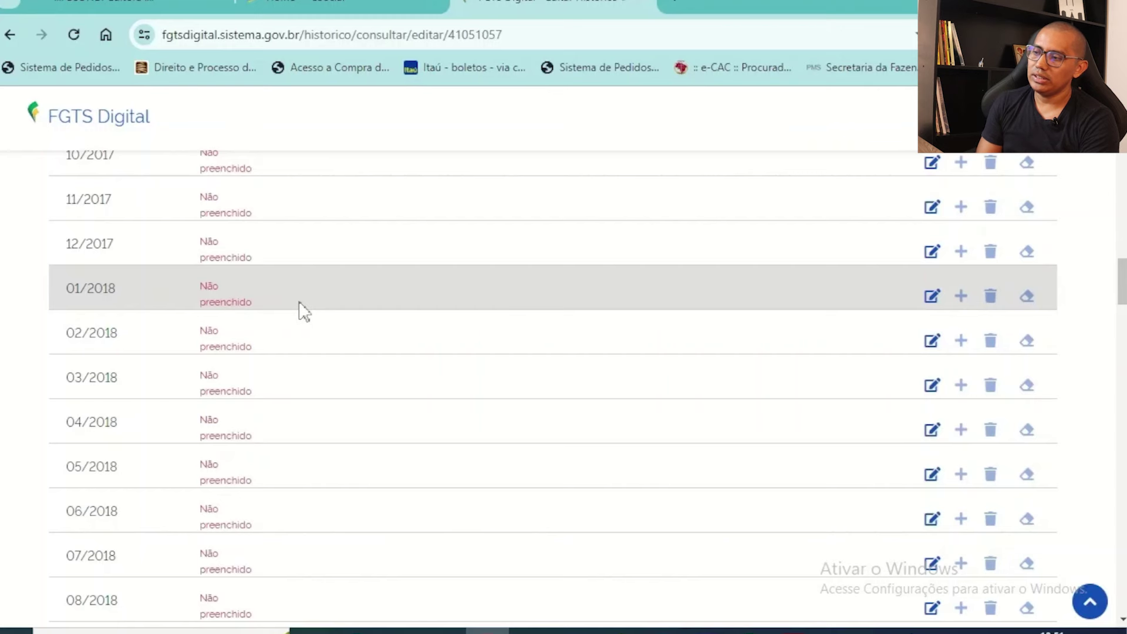
- Search 'fgts' in a new tab and open the MTE manual's import-file layout PDF, version 1.1
{"action": "left_click", "coordinate": [680, 3]}
{"action": "type", "text": "fgts"}
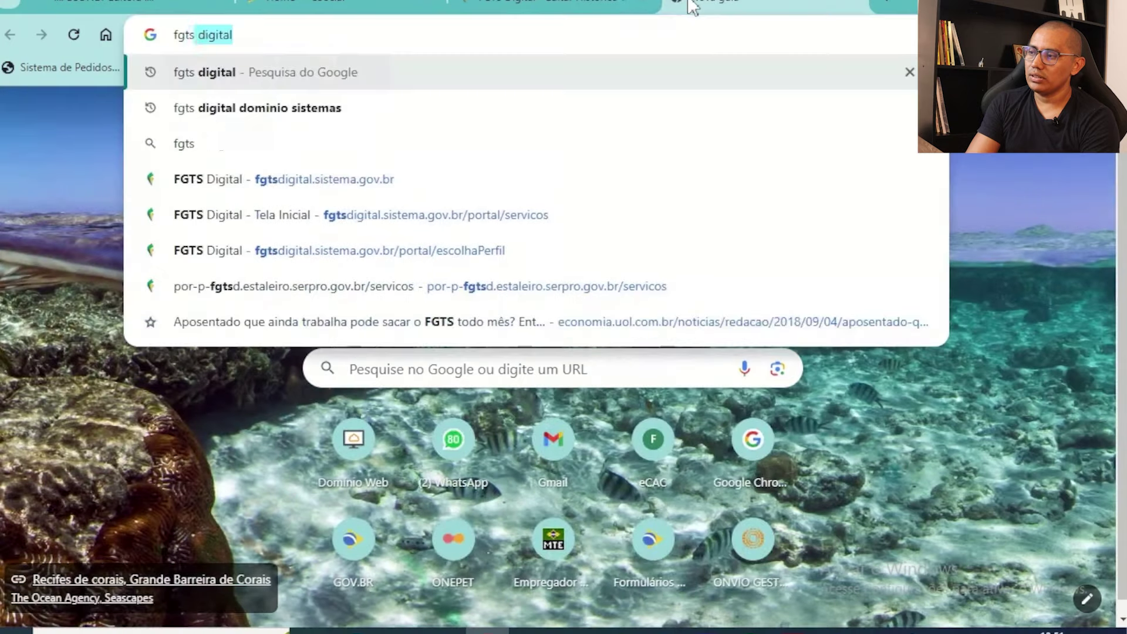
{"action": "key", "text": "Return"}
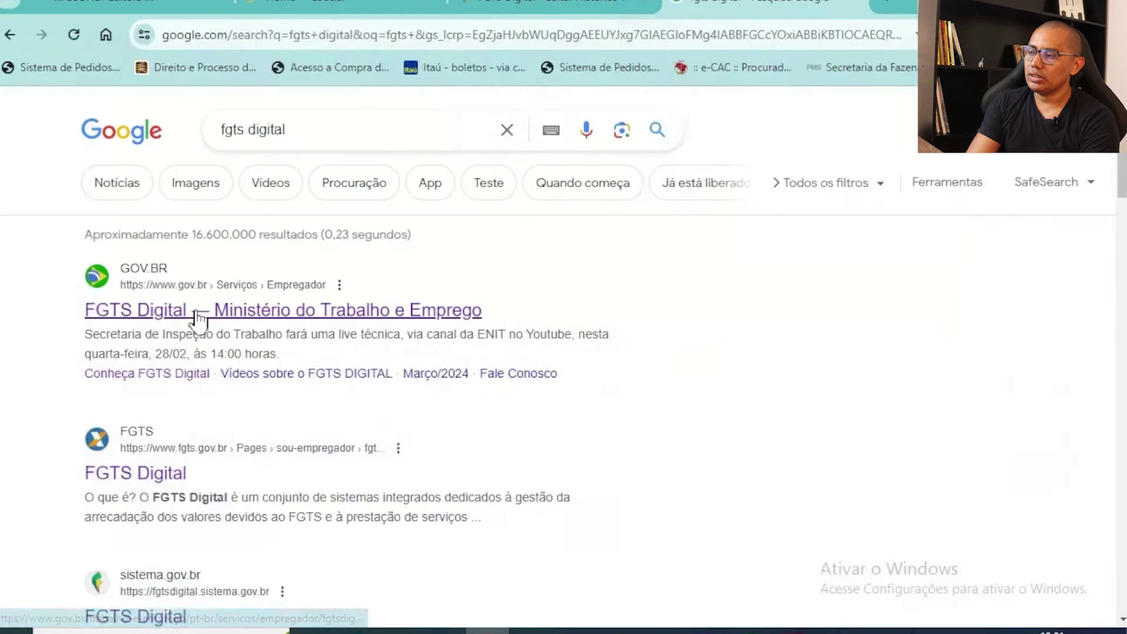
{"action": "left_click", "coordinate": [196, 312]}
{"action": "scroll", "coordinate": [723, 332], "scroll_direction": "down", "scroll_amount": 20}
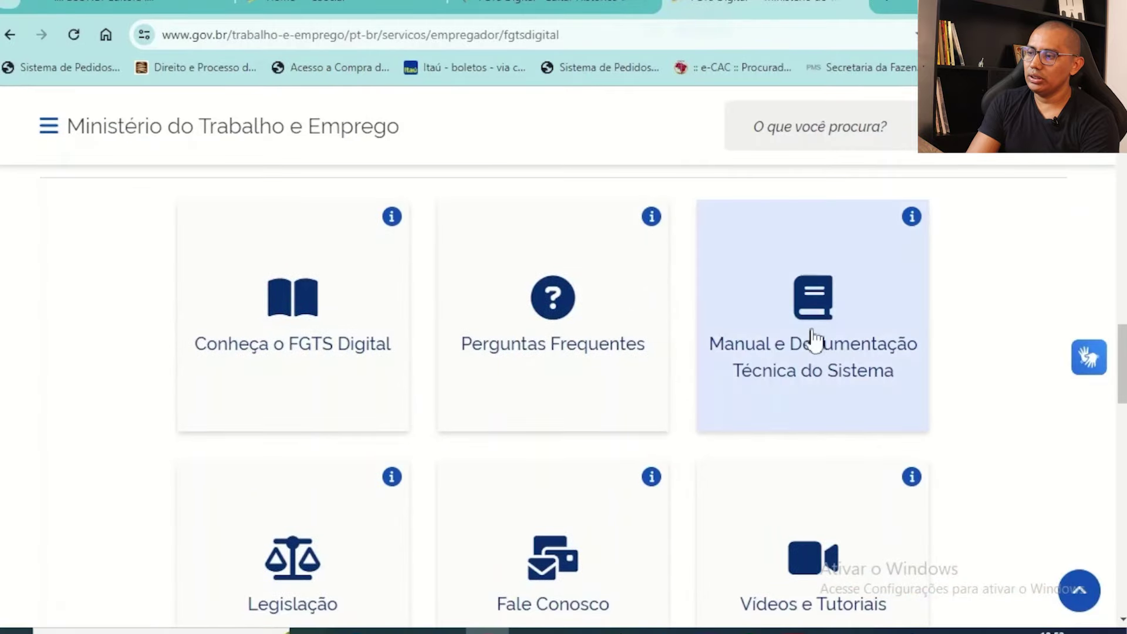
{"action": "left_click", "coordinate": [813, 340]}
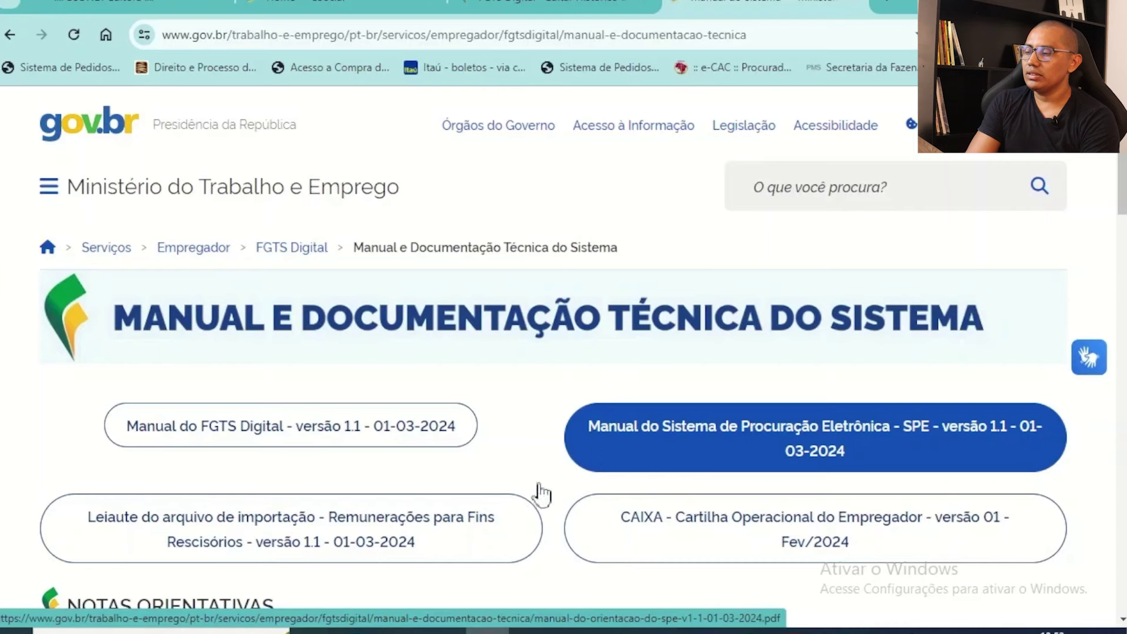
{"action": "left_click", "coordinate": [320, 554]}
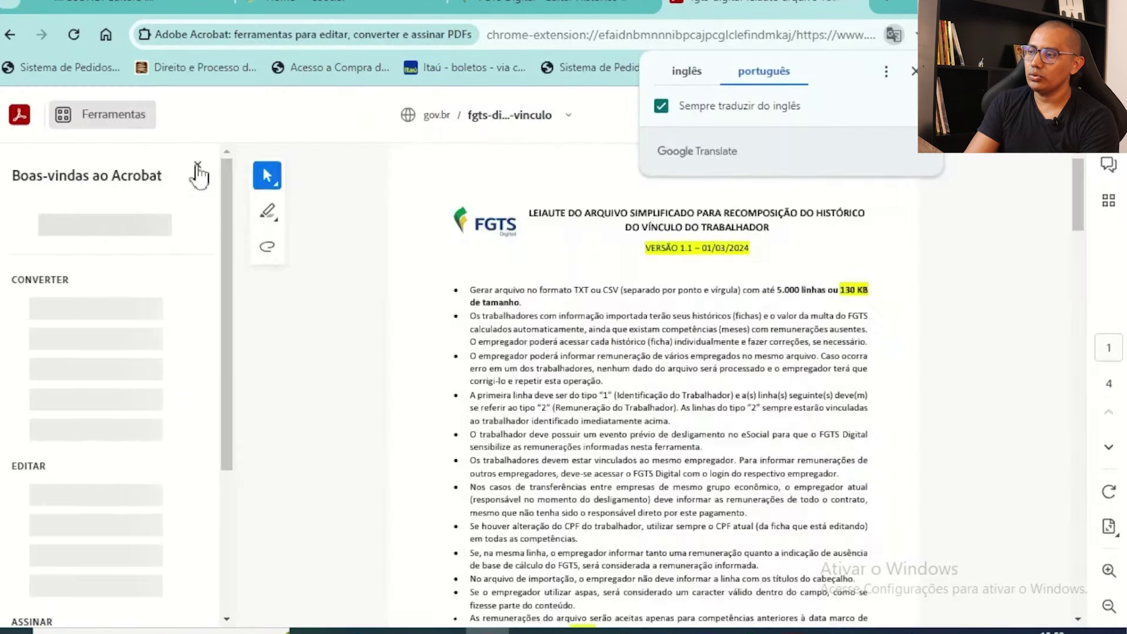
- Close the Acrobat welcome panel and scroll down through the layout PDF
{"action": "left_click", "coordinate": [198, 166]}
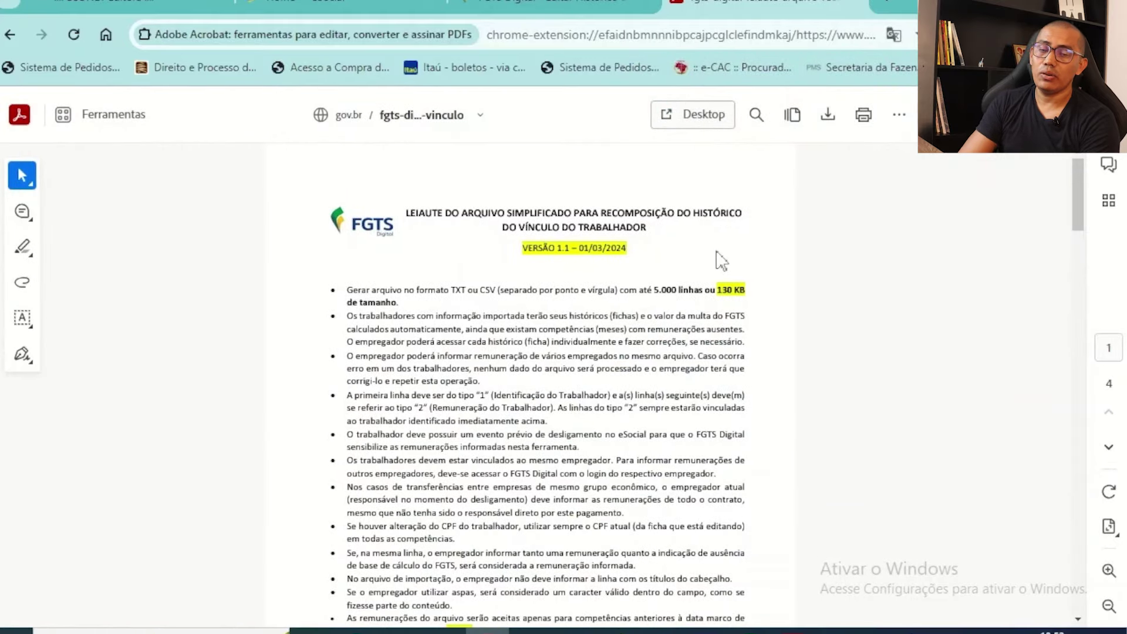
{"action": "scroll", "coordinate": [721, 260], "scroll_direction": "up", "scroll_amount": 2}
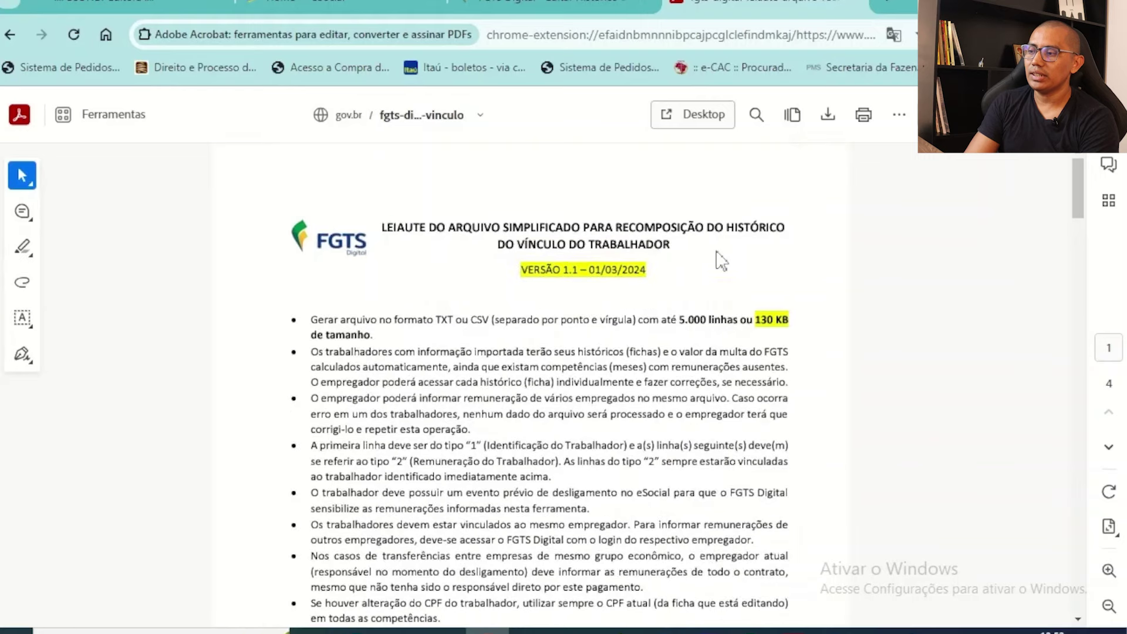
{"action": "scroll", "coordinate": [578, 370], "scroll_direction": "down", "scroll_amount": 6}
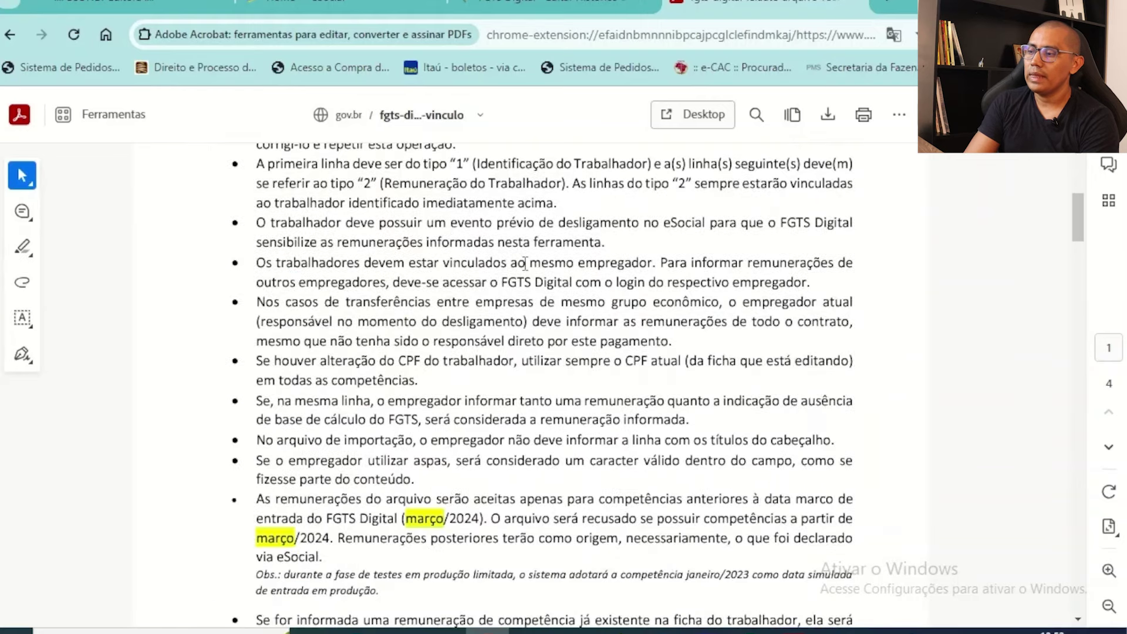
{"action": "scroll", "coordinate": [525, 322], "scroll_direction": "down", "scroll_amount": 3}
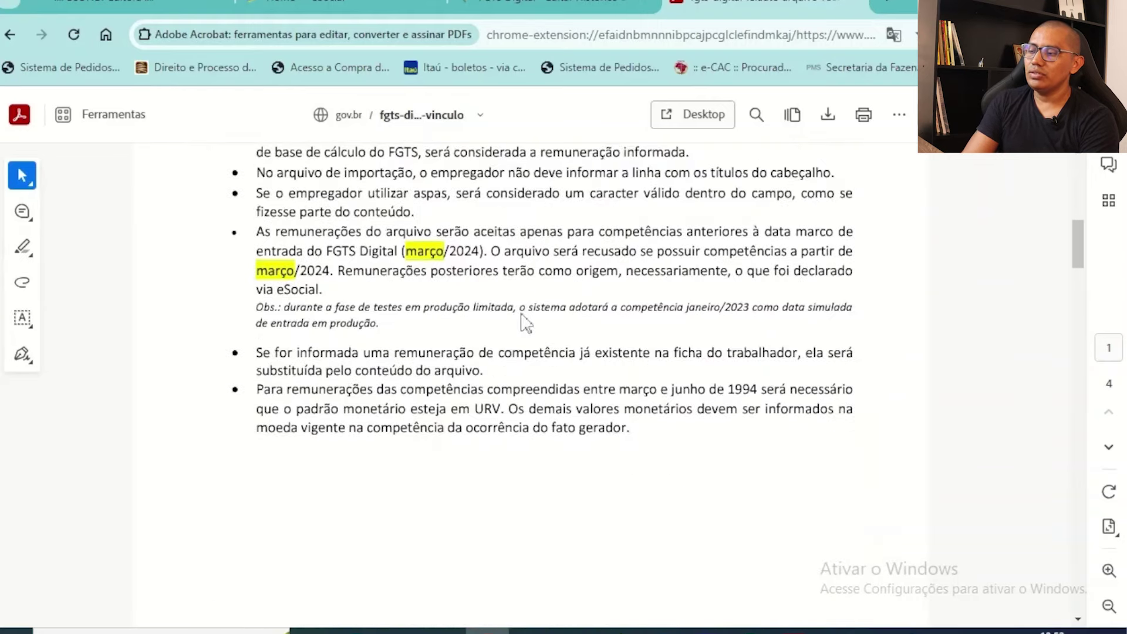
{"action": "scroll", "coordinate": [522, 322], "scroll_direction": "down", "scroll_amount": 10}
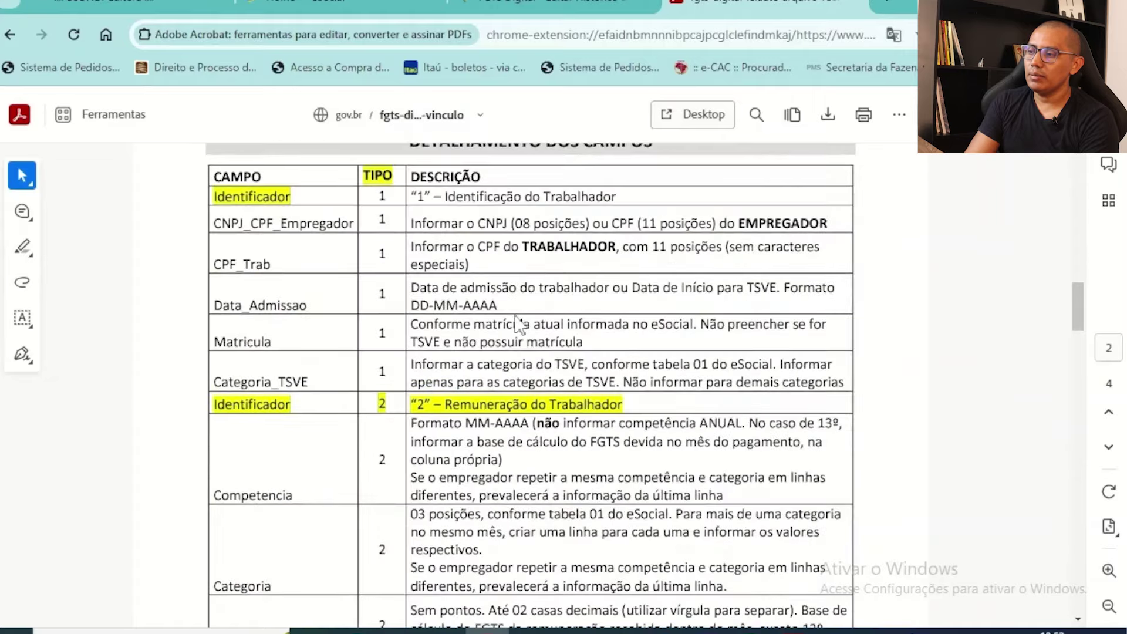
{"action": "scroll", "coordinate": [517, 322], "scroll_direction": "down", "scroll_amount": 10}
{"action": "scroll", "coordinate": [517, 322], "scroll_direction": "down", "scroll_amount": 5}
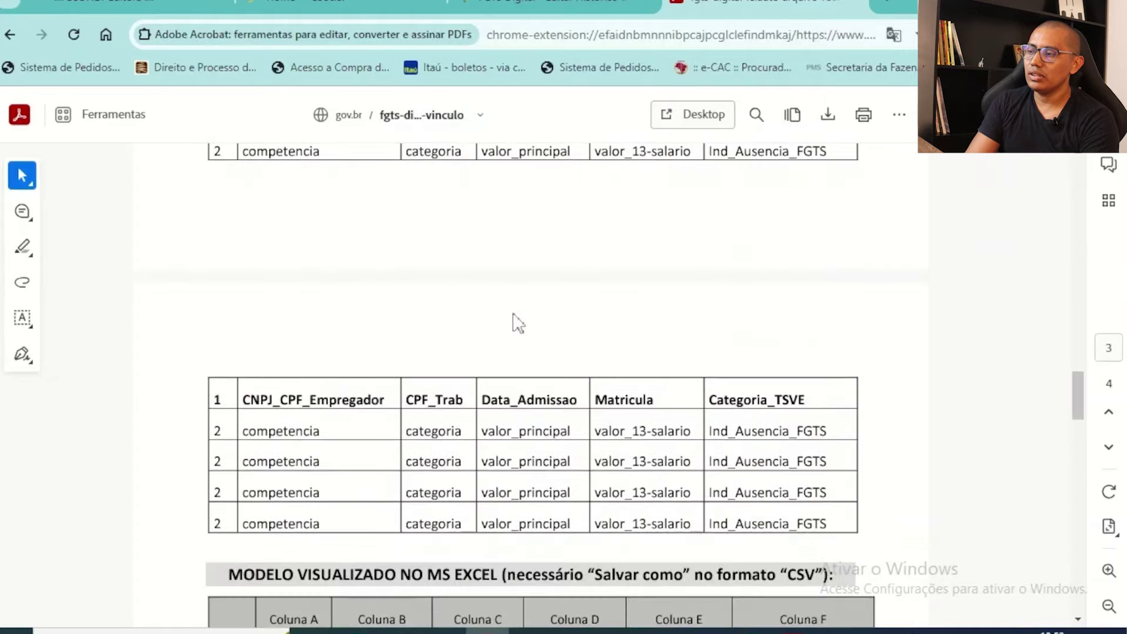
{"action": "scroll", "coordinate": [517, 324], "scroll_direction": "down", "scroll_amount": 7}
{"action": "scroll", "coordinate": [511, 320], "scroll_direction": "up", "scroll_amount": 1}
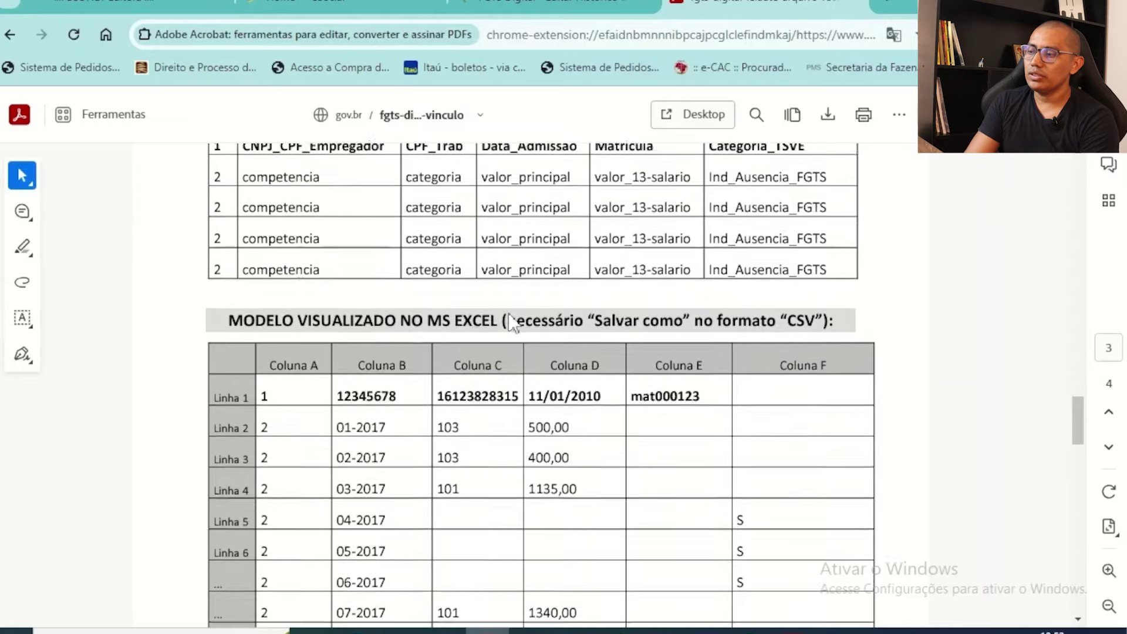
{"action": "scroll", "coordinate": [506, 312], "scroll_direction": "down", "scroll_amount": 1}
- Select sample values in the model table (12345678, CPF, record type 2, S flag, 670,00) and reach the CSV model
{"action": "left_click_drag", "start_coordinate": [339, 294], "coordinate": [467, 289]}
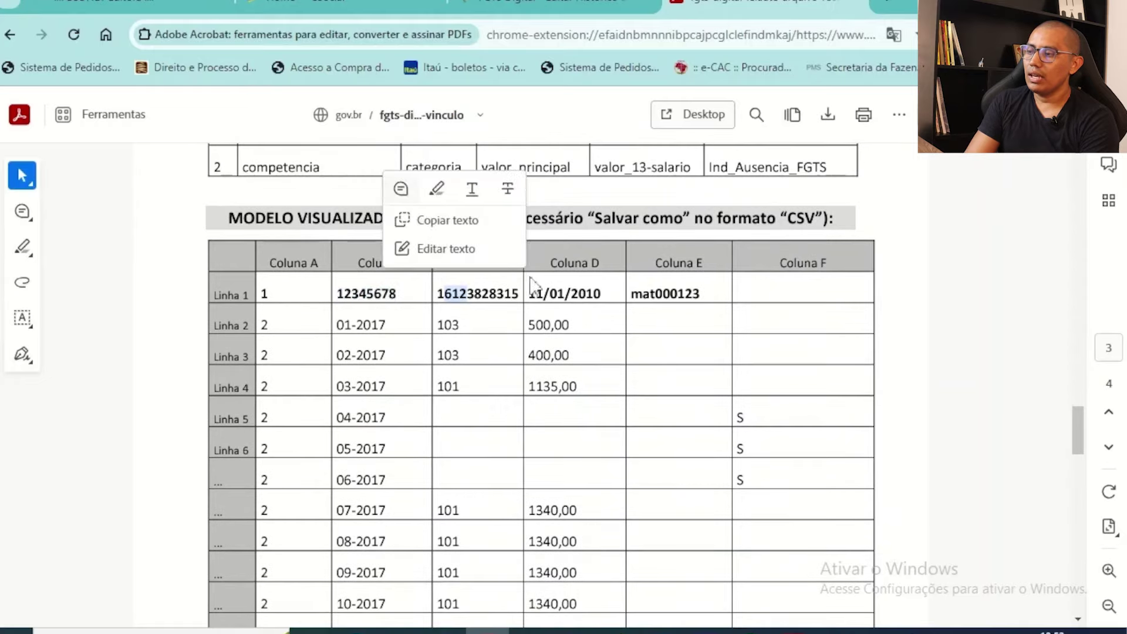
{"action": "left_click_drag", "start_coordinate": [551, 291], "coordinate": [649, 313]}
{"action": "left_click_drag", "start_coordinate": [262, 328], "coordinate": [504, 339]}
{"action": "left_click", "coordinate": [602, 334]}
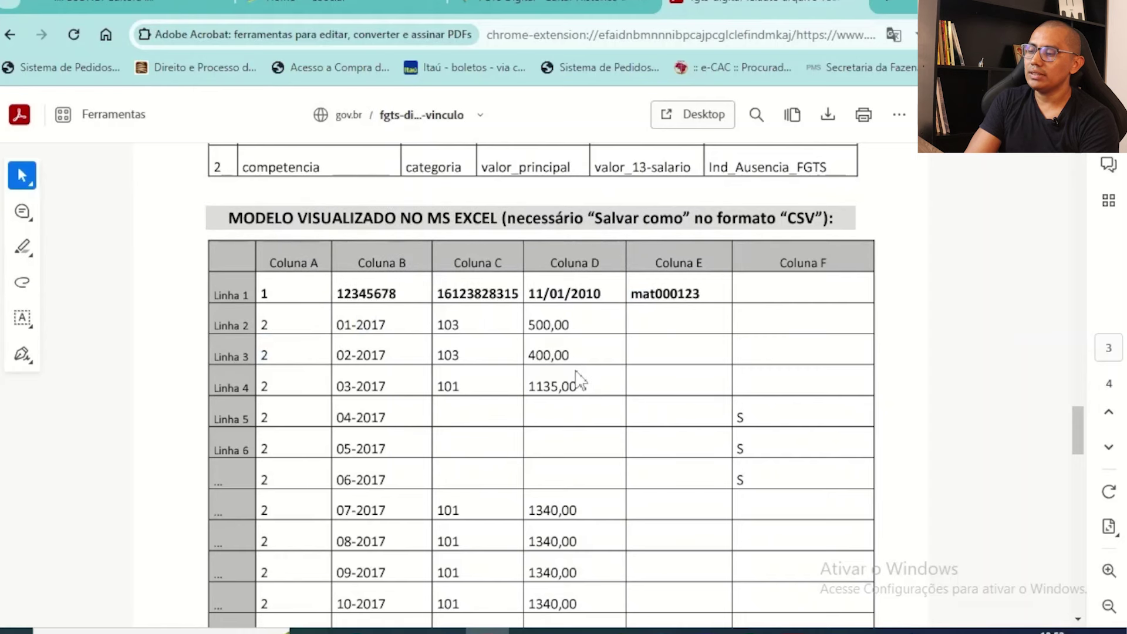
{"action": "left_click_drag", "start_coordinate": [730, 428], "coordinate": [745, 436]}
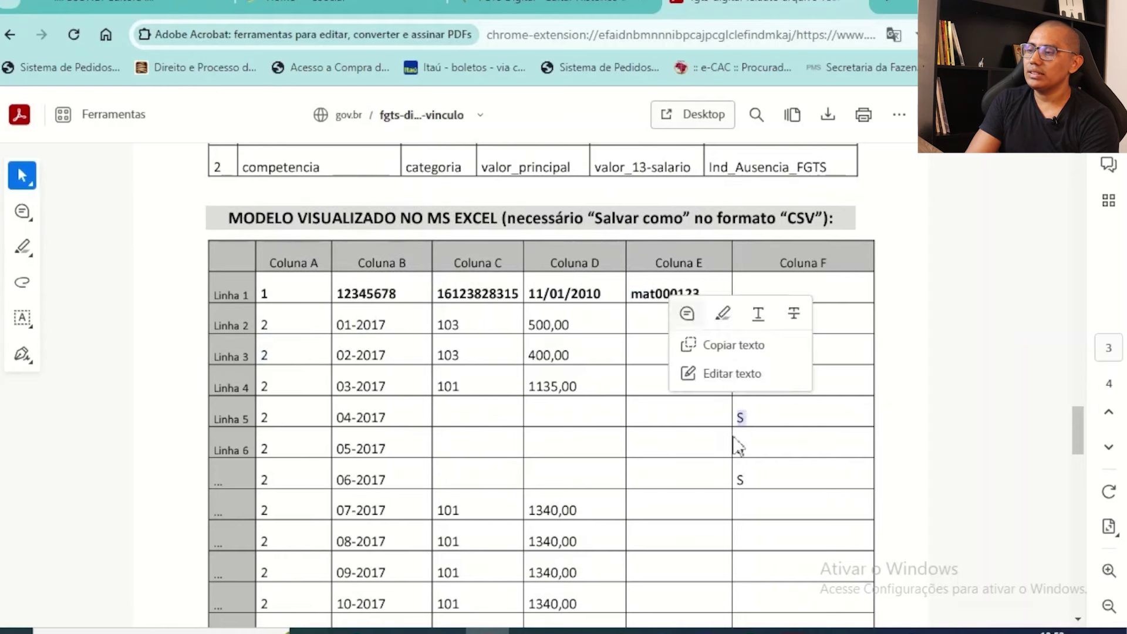
{"action": "scroll", "coordinate": [604, 473], "scroll_direction": "down", "scroll_amount": 2}
{"action": "scroll", "coordinate": [624, 428], "scroll_direction": "down", "scroll_amount": 3}
{"action": "left_click_drag", "start_coordinate": [634, 371], "coordinate": [678, 370]}
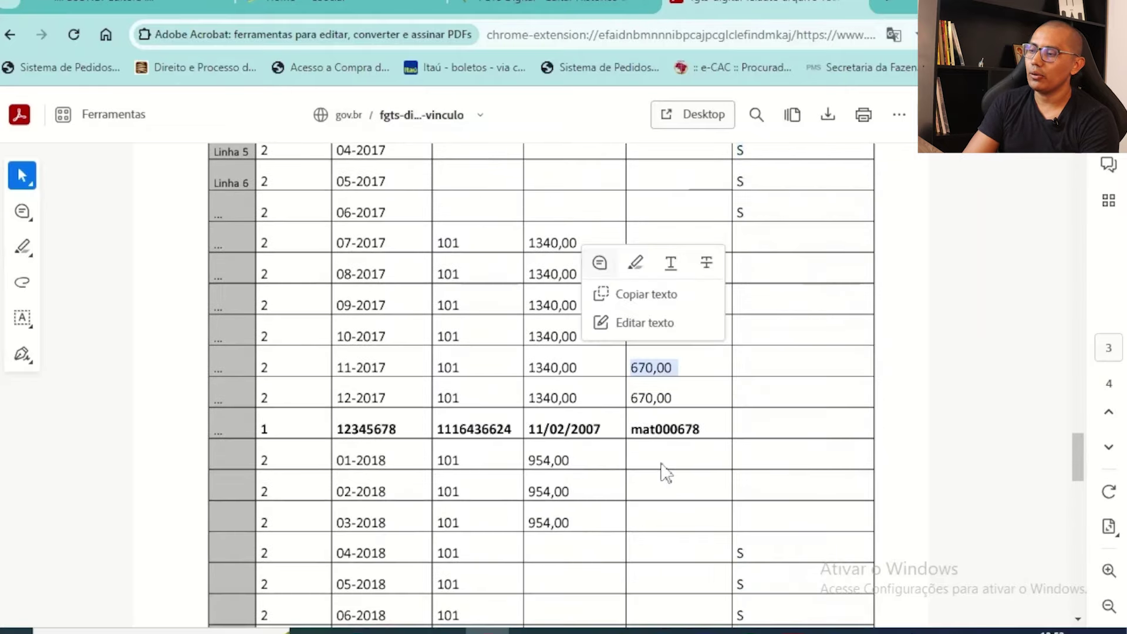
{"action": "scroll", "coordinate": [661, 473], "scroll_direction": "down", "scroll_amount": 15}
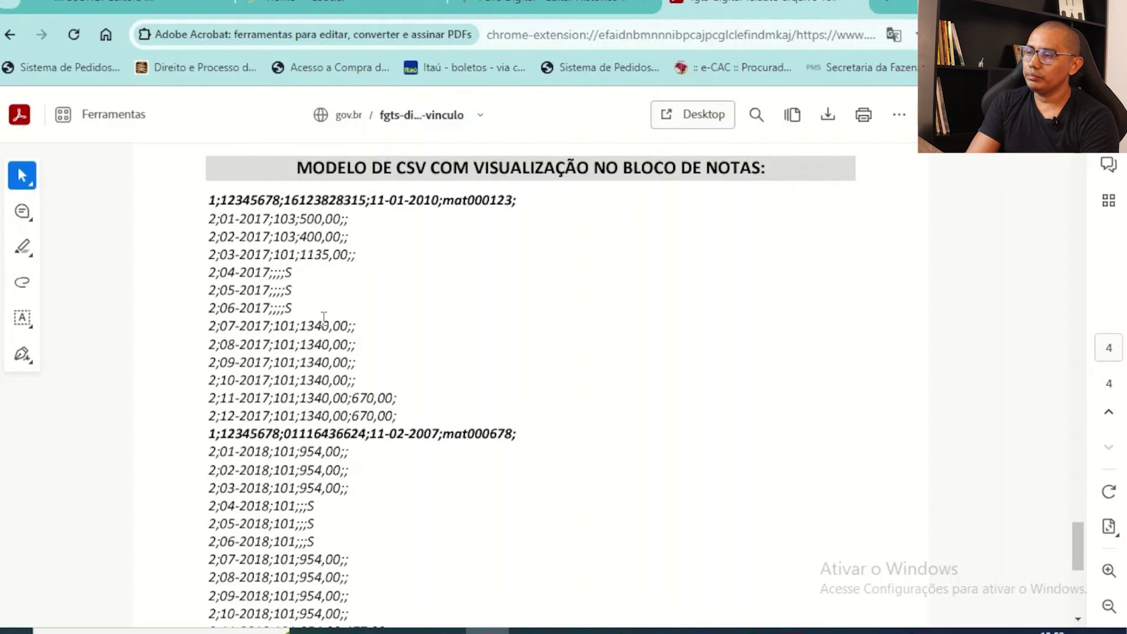
{"action": "key", "text": "ctrl+shift+Tab"}
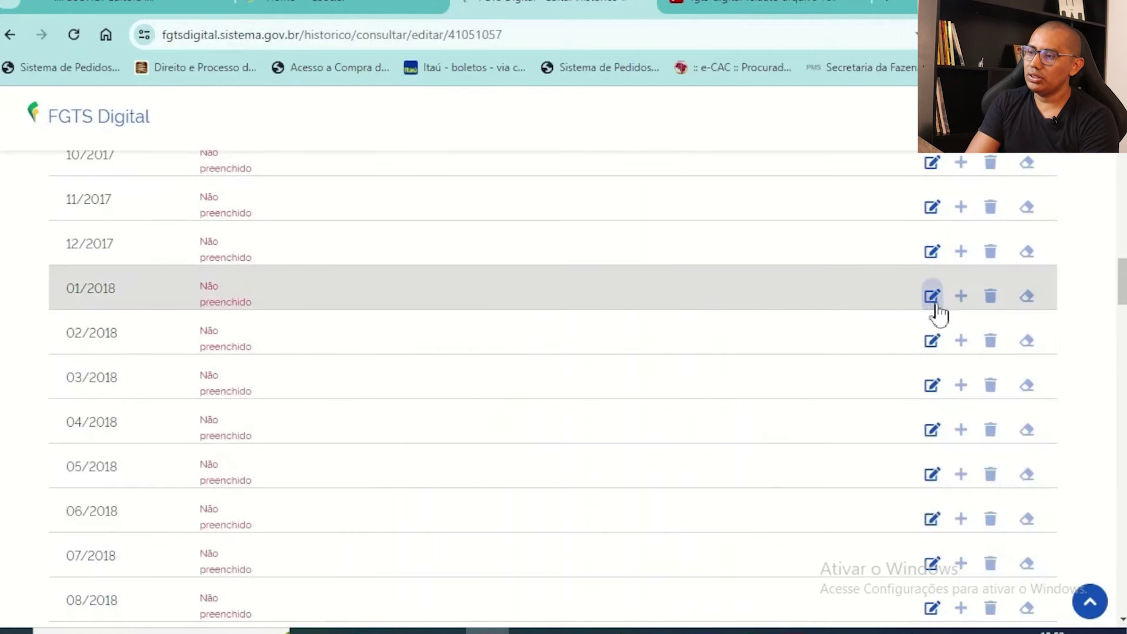
- Save competência 01/2018 as Atribuir valor fixo, category 101, remuneration 1.741,93
{"action": "left_click", "coordinate": [934, 297]}
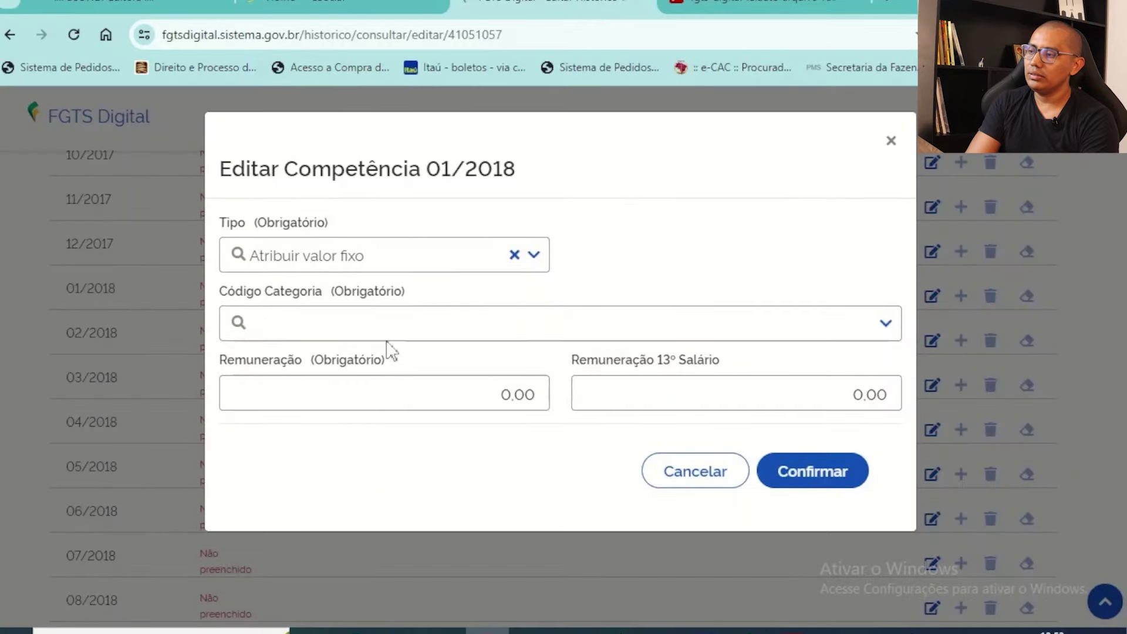
{"action": "left_click", "coordinate": [403, 266]}
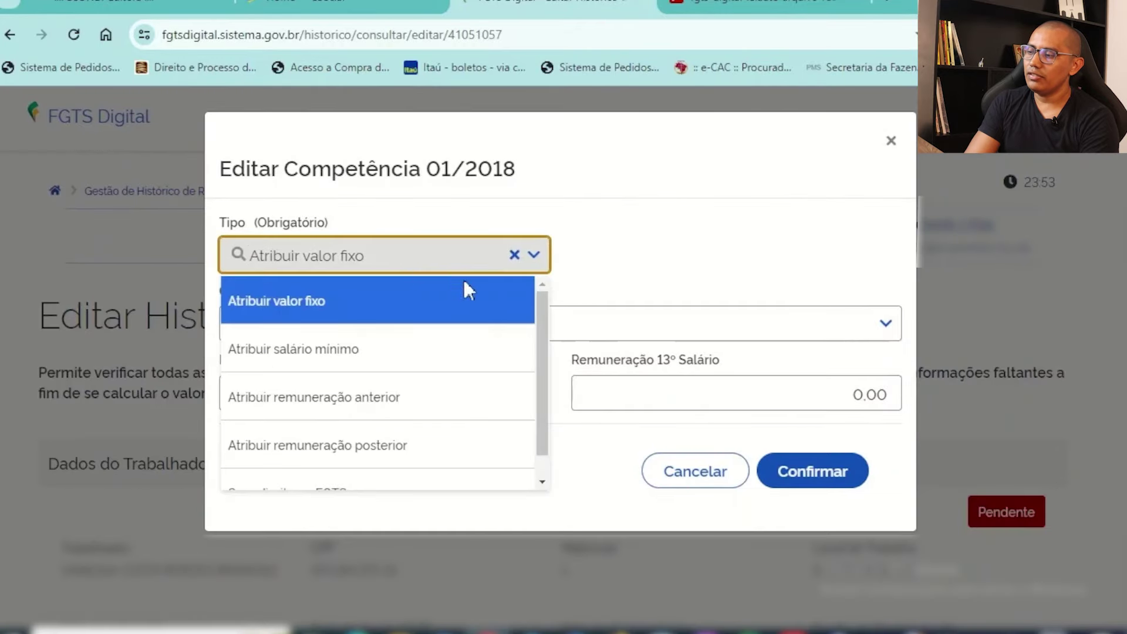
{"action": "left_click_drag", "start_coordinate": [540, 315], "coordinate": [520, 297]}
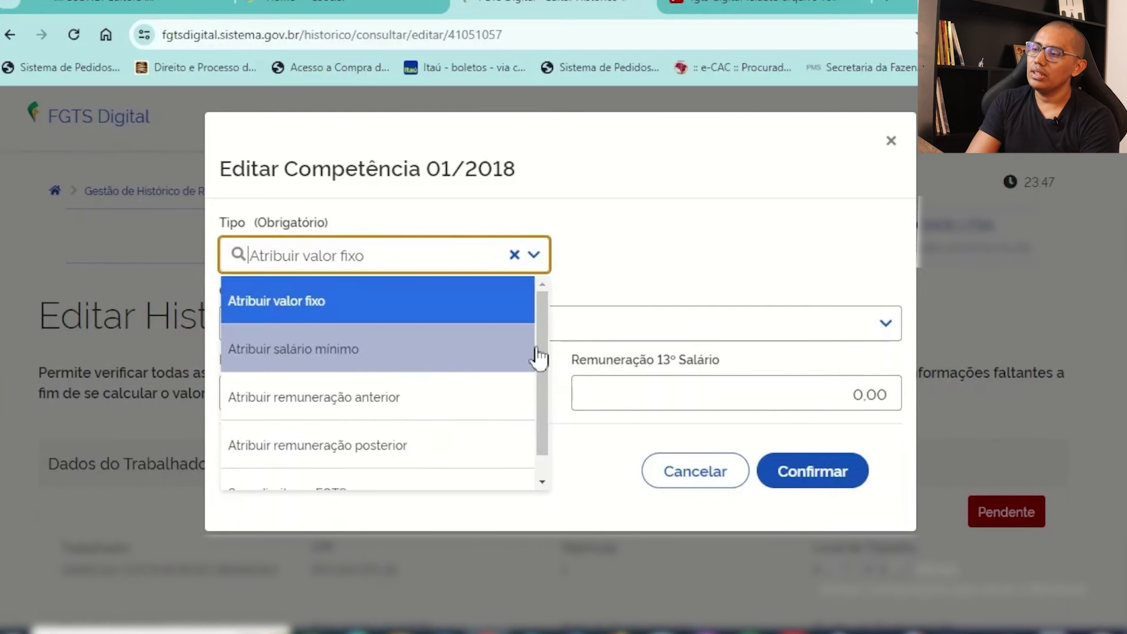
{"action": "left_click_drag", "start_coordinate": [542, 352], "coordinate": [543, 384]}
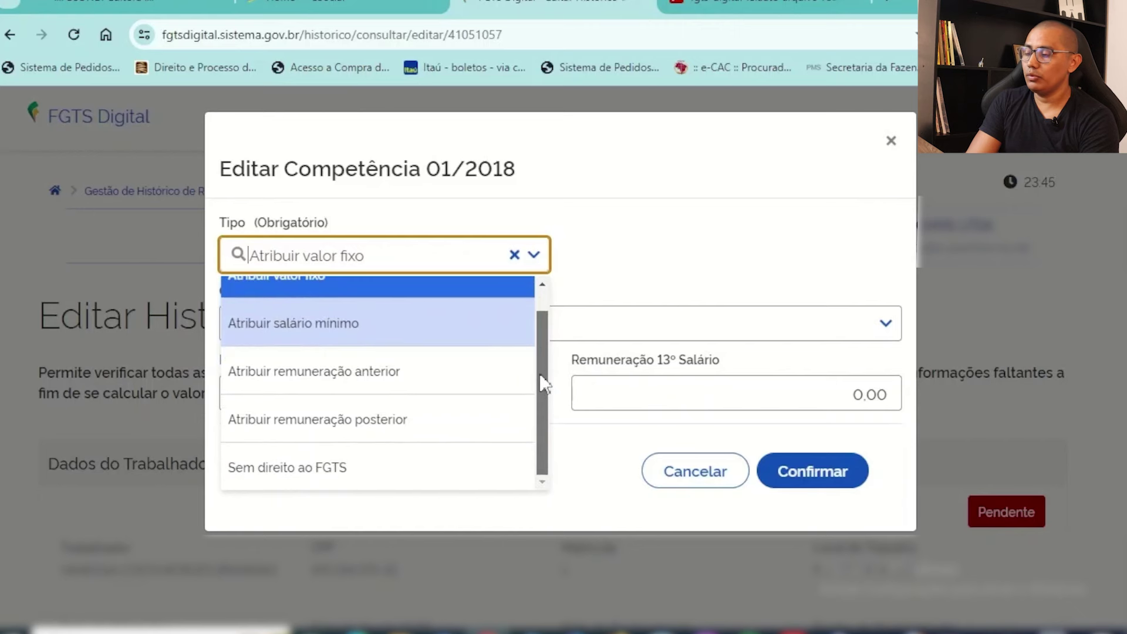
{"action": "scroll", "coordinate": [540, 390], "scroll_direction": "up", "scroll_amount": 3}
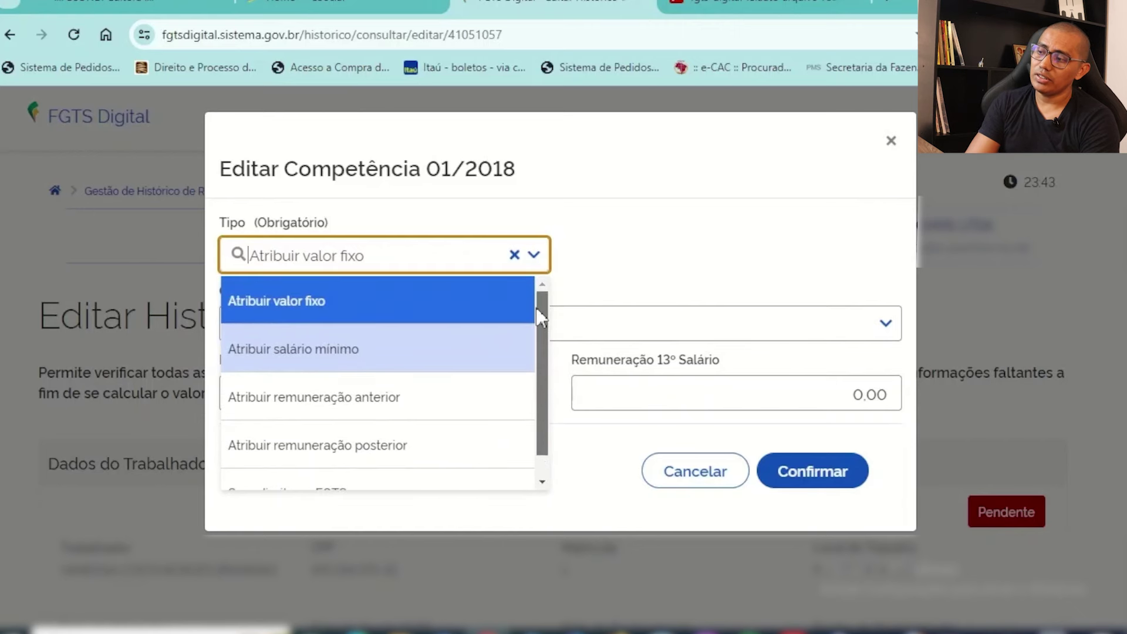
{"action": "left_click", "coordinate": [395, 317]}
{"action": "left_click", "coordinate": [357, 317]}
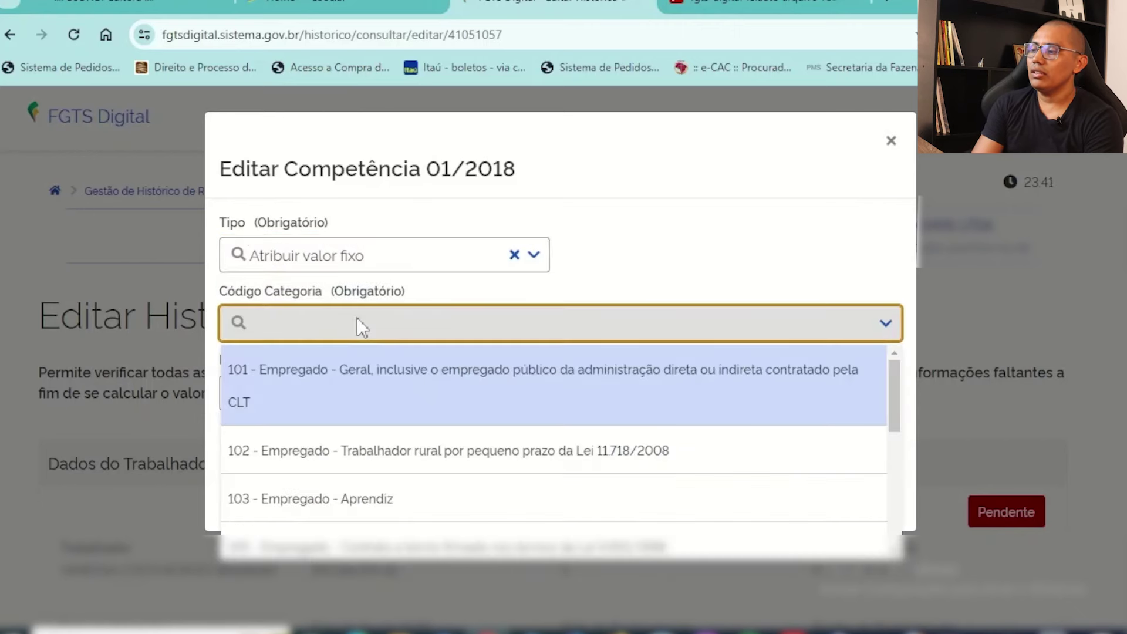
{"action": "left_click", "coordinate": [296, 402]}
{"action": "left_click", "coordinate": [300, 402]}
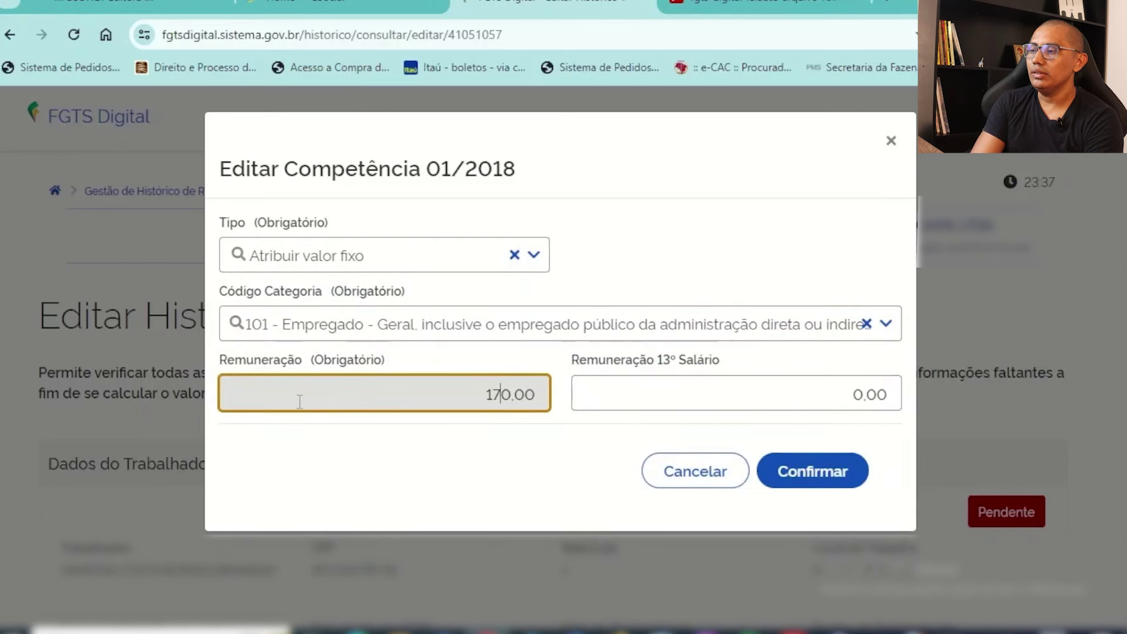
{"action": "type", "text": "173"}
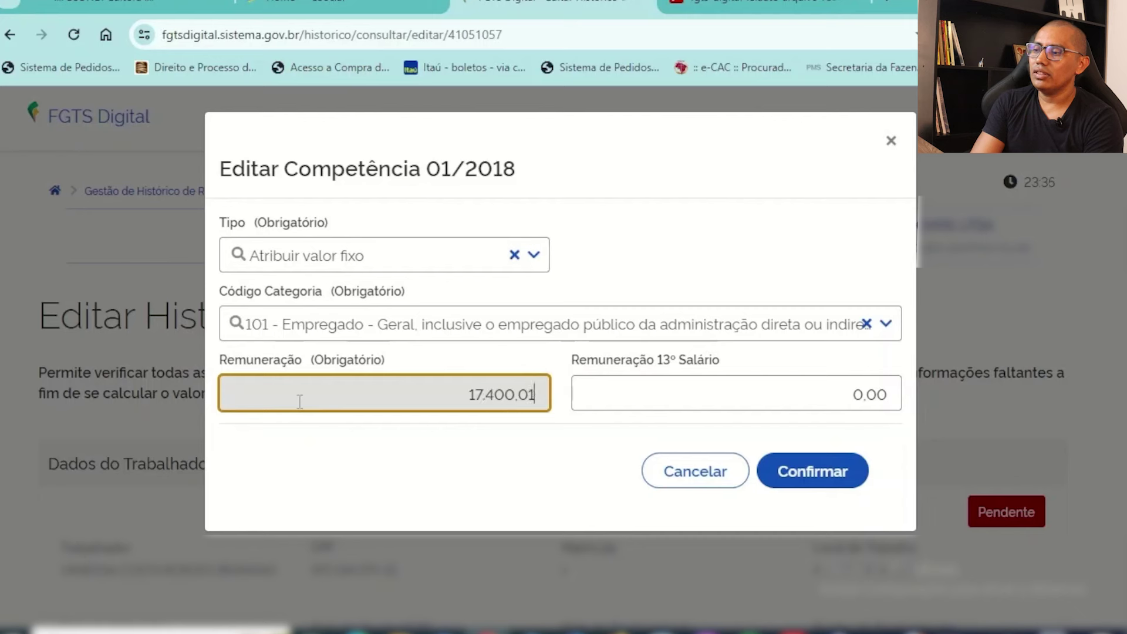
{"action": "key", "text": "BackSpace"}
{"action": "key", "text": "BackSpace"}
{"action": "key", "text": "BackSpace"}
{"action": "key", "text": "BackSpace"}
{"action": "key", "text": "BackSpace"}
{"action": "key", "text": "BackSpace"}
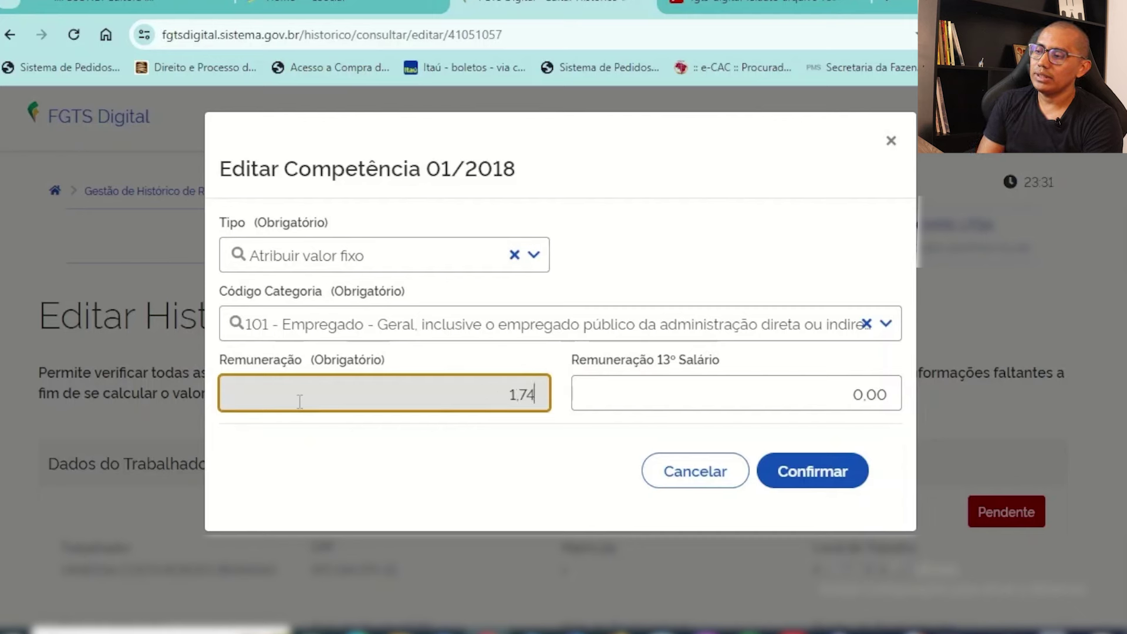
{"action": "type", "text": "1,93"}
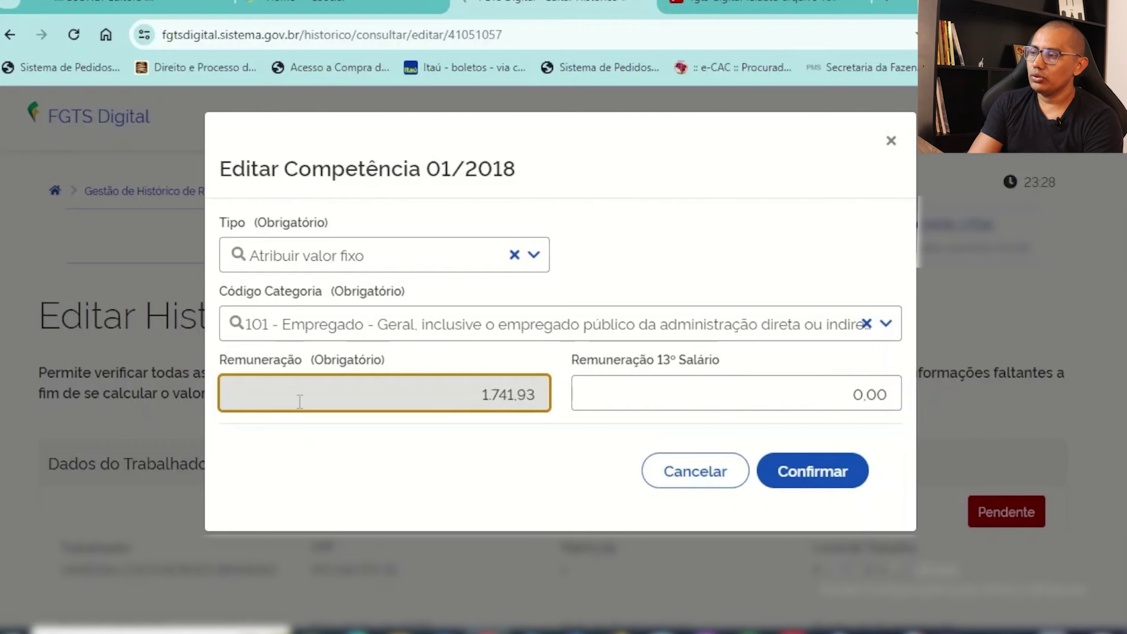
{"action": "left_click", "coordinate": [800, 483]}
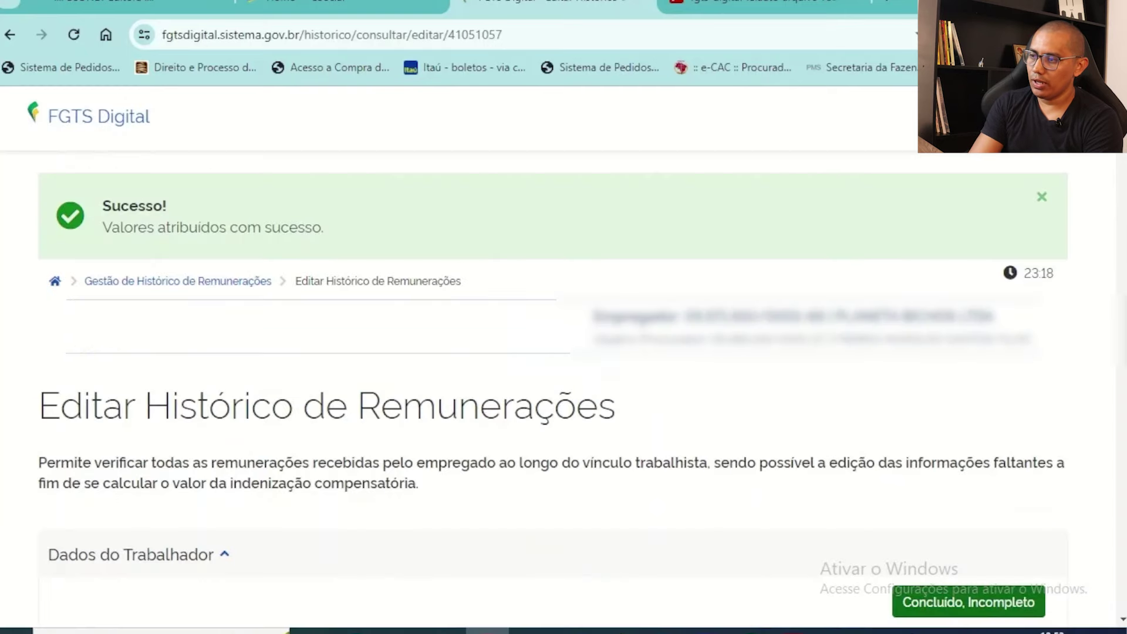
- Check the 01/2018 row (Manual, R$ 1741.93, FGTS R$ 139,35), zooming the page out and back
{"action": "scroll", "coordinate": [563, 387], "scroll_direction": "down", "scroll_amount": 20}
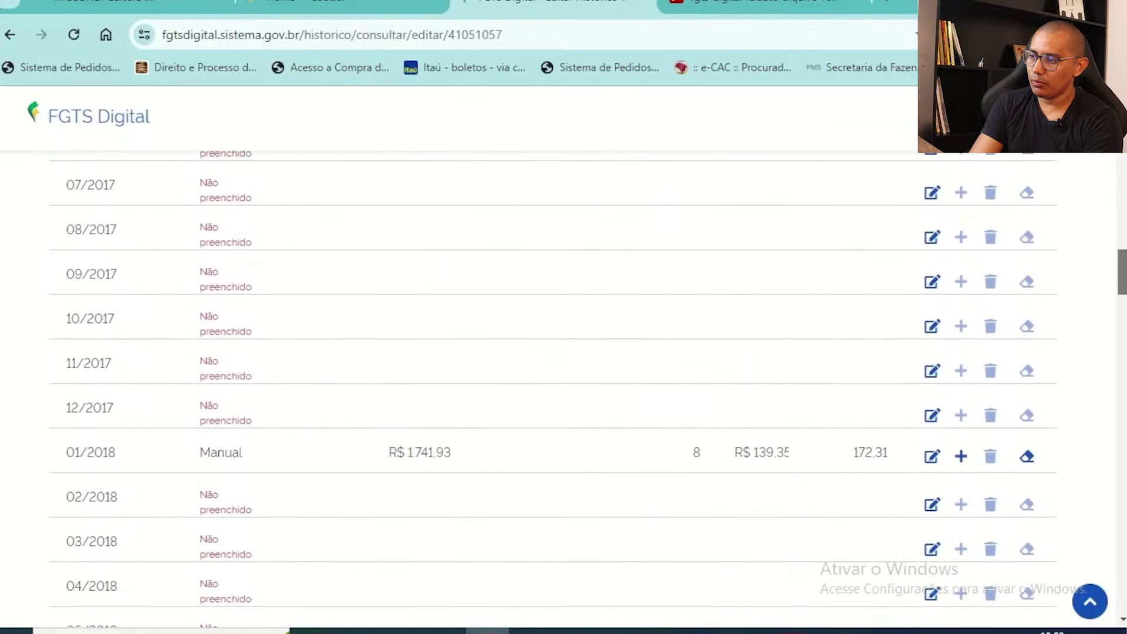
{"action": "scroll", "coordinate": [564, 388], "scroll_direction": "down", "scroll_amount": 3}
{"action": "mouse_move", "coordinate": [756, 291]}
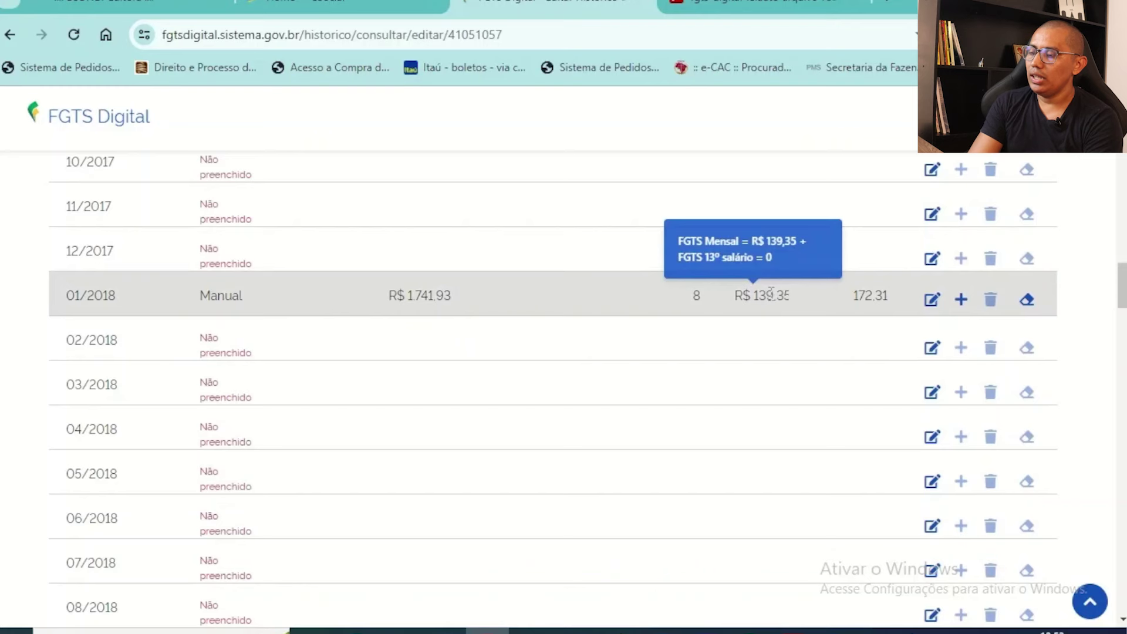
{"action": "key", "text": "ctrl+minus"}
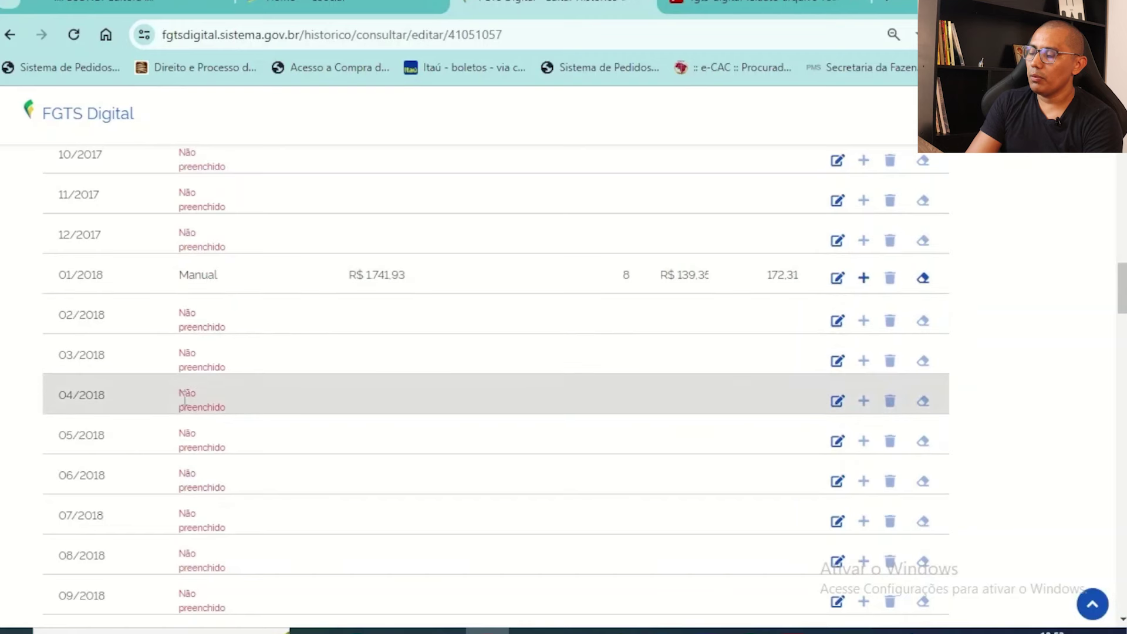
{"action": "key", "text": "ctrl+plus"}
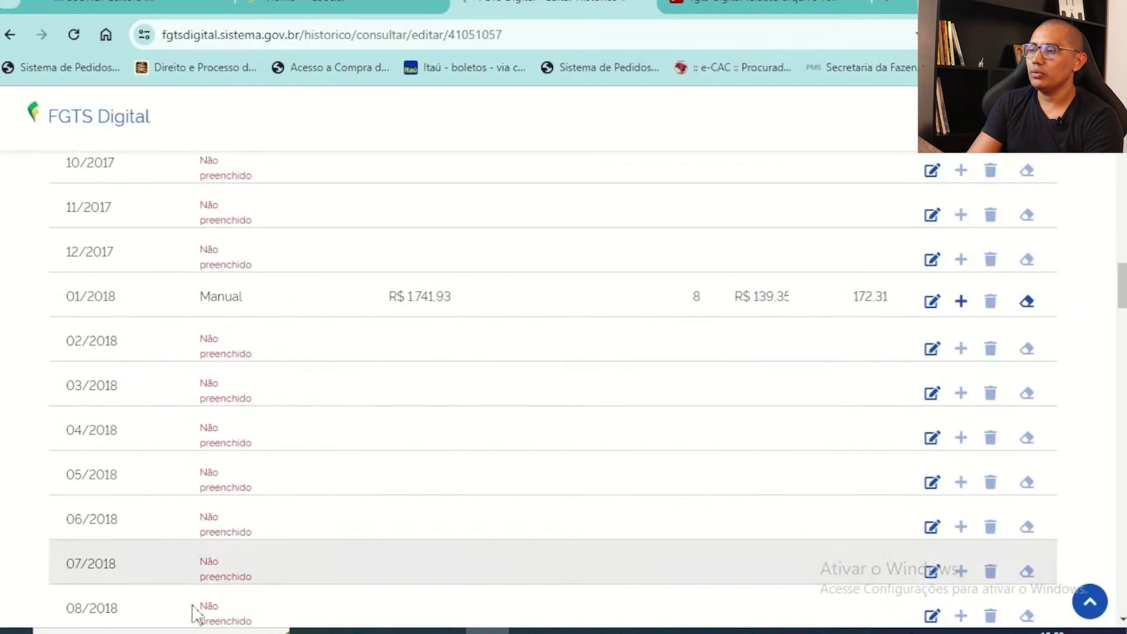
{"action": "key", "text": "ctrl+minus"}
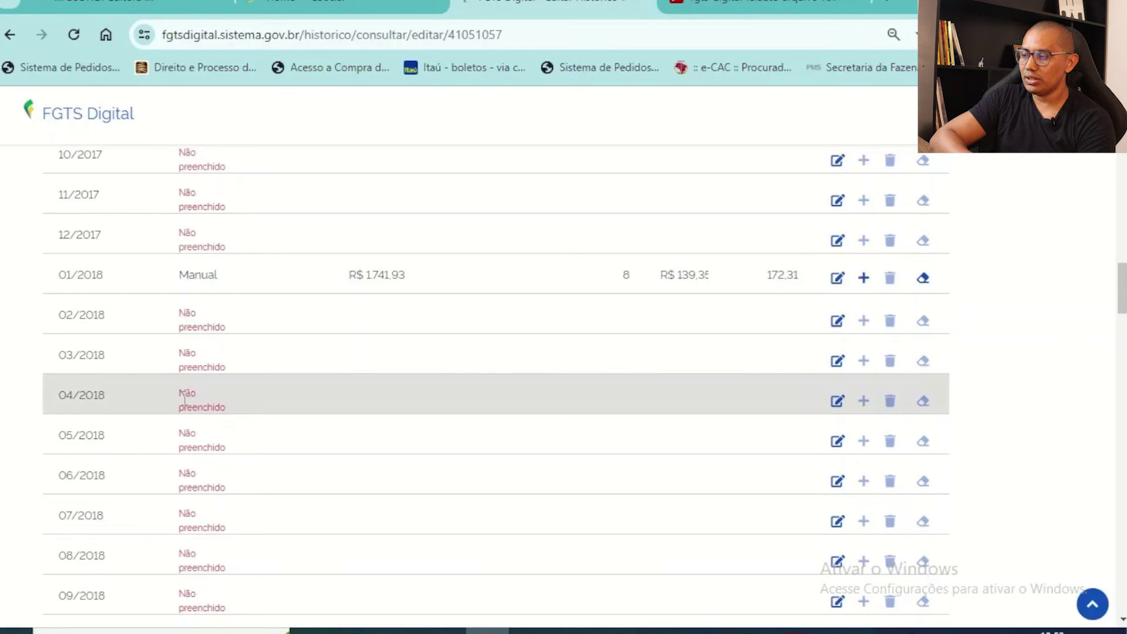
{"action": "key", "text": "ctrl+plus"}
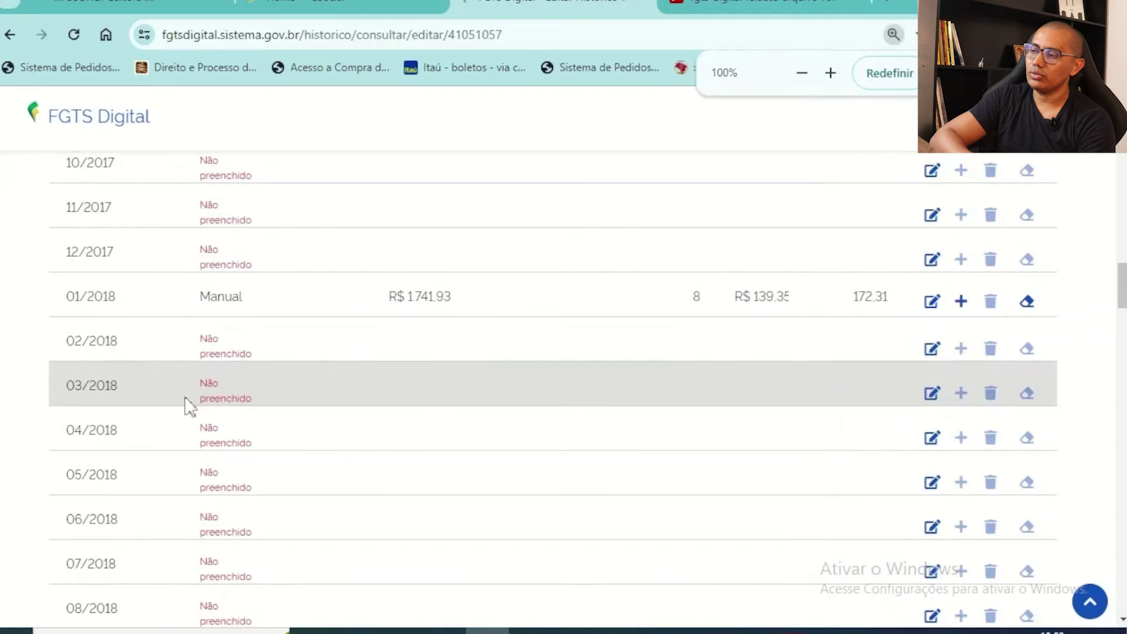
- In a new Notepad file, type the header line with employer and CPF numbers, admission 01-07-2007 and registration 1
{"action": "left_click", "coordinate": [124, 631]}
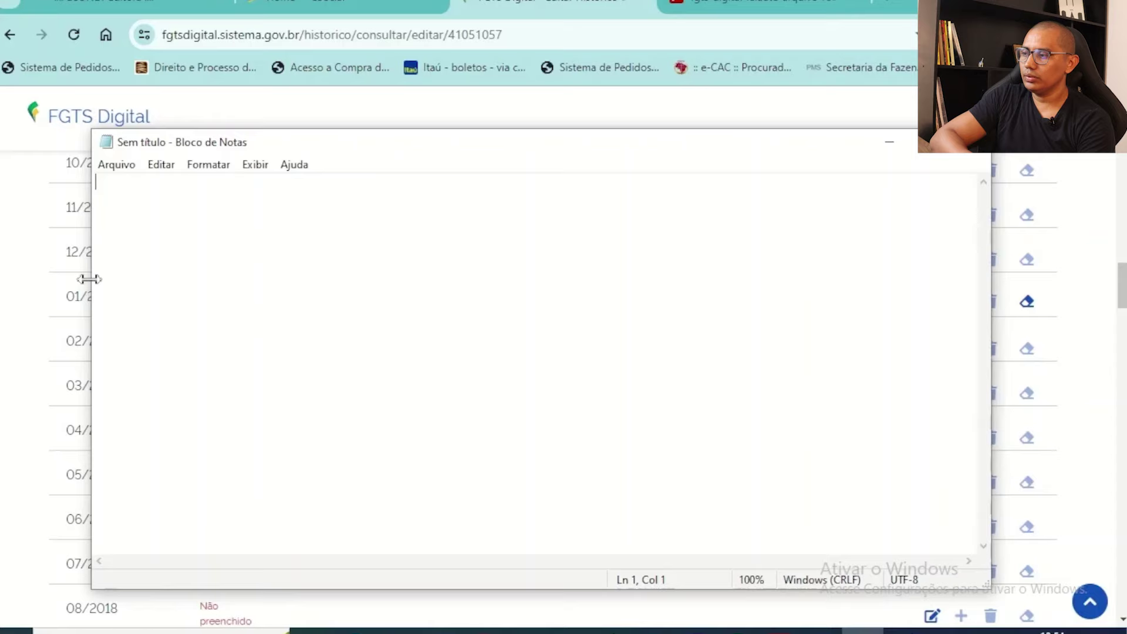
{"action": "left_click_drag", "start_coordinate": [89, 279], "coordinate": [626, 322]}
{"action": "scroll", "coordinate": [458, 358], "scroll_direction": "up", "scroll_amount": 10}
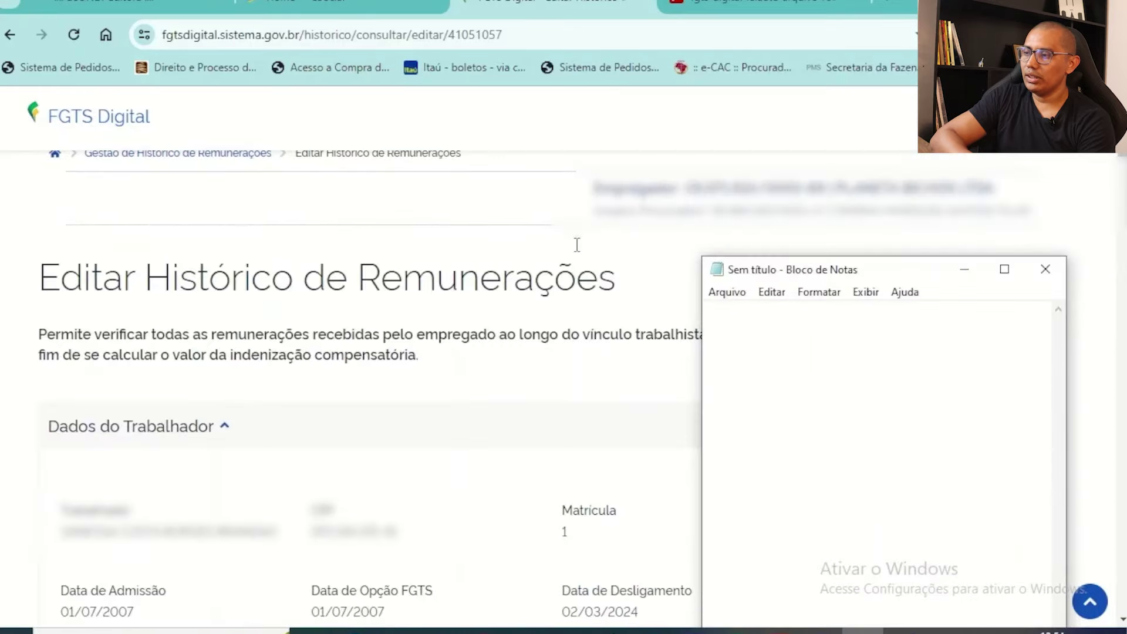
{"action": "type", "text": "1"}
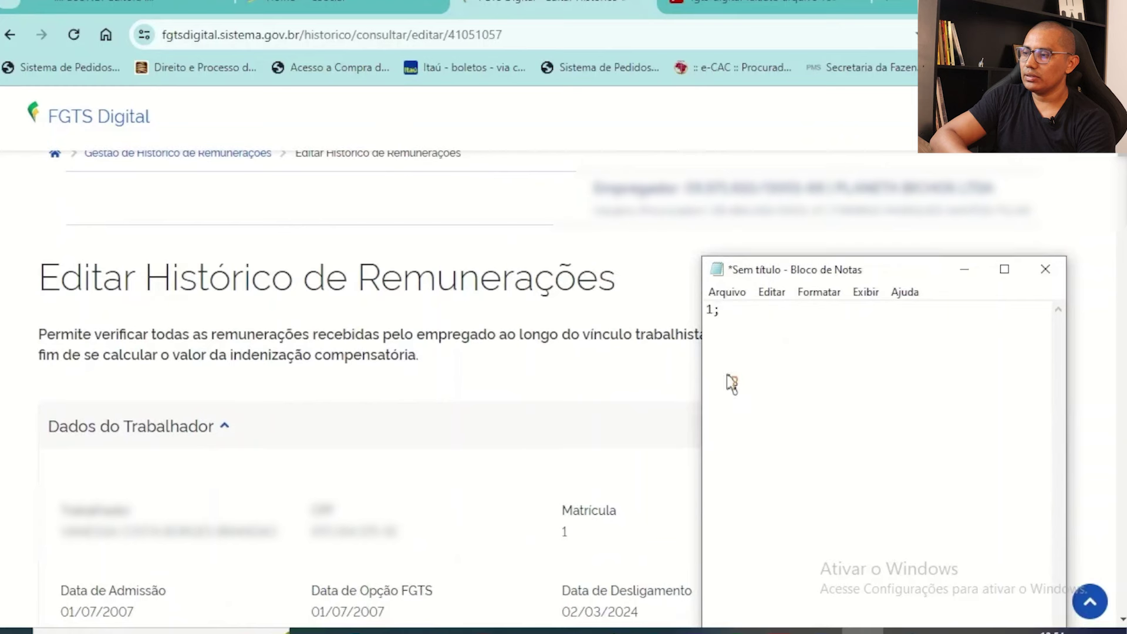
{"action": "type", "text": ";07200"}
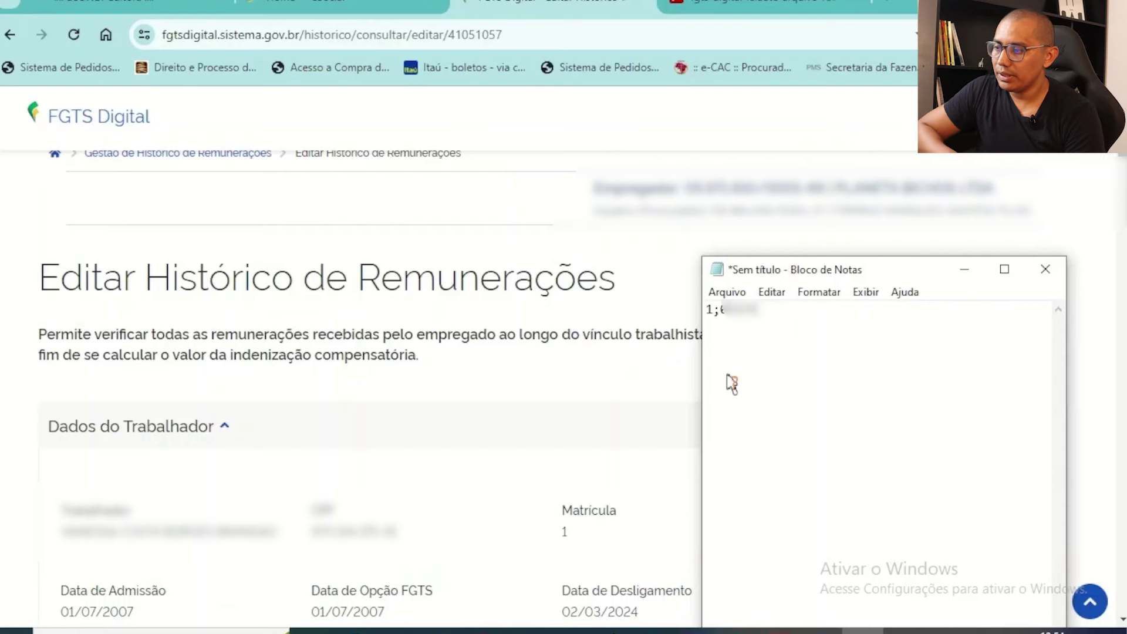
{"action": "type", "text": "7"}
{"action": "type", "text": ";150"}
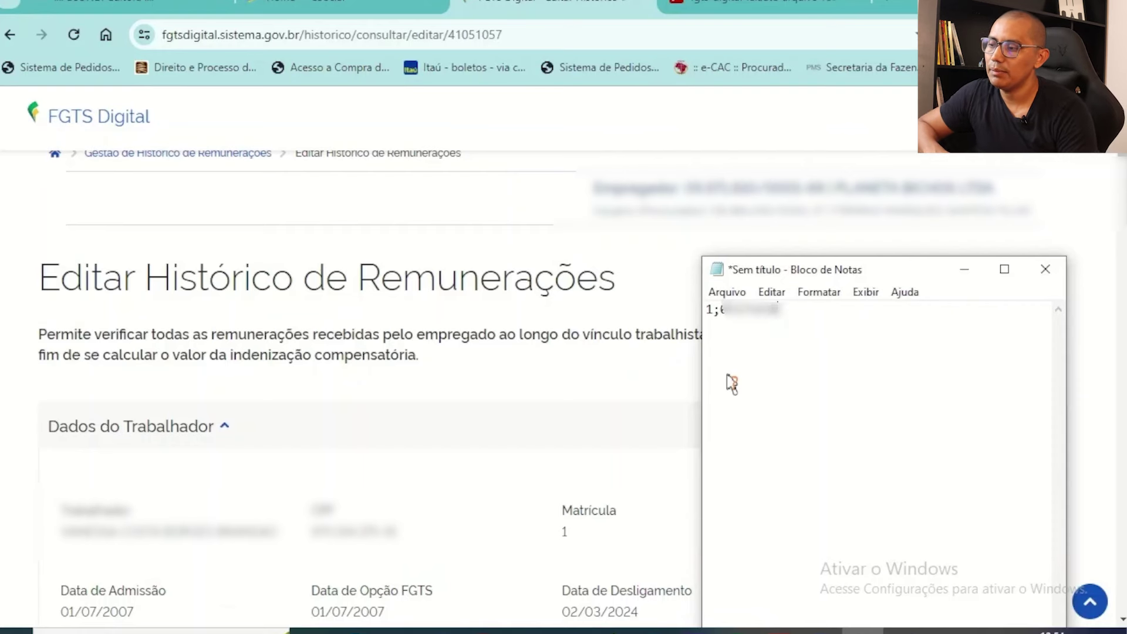
{"action": "type", "text": "2;01/07/2007-07"}
{"action": "type", "text": "-200"}
{"action": "type", "text": "7;"}
{"action": "type", "text": "1;"}
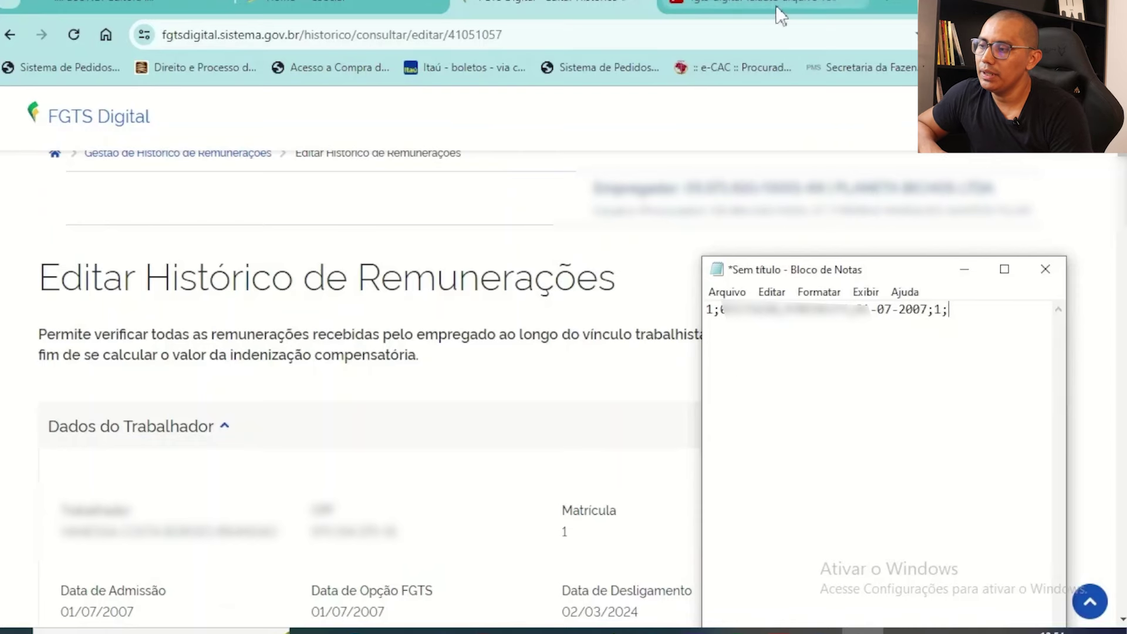
- Bring up the CSV model PDF and check the CPF field in its example line
{"action": "left_click", "coordinate": [727, 7]}
{"action": "left_click_drag", "start_coordinate": [301, 199], "coordinate": [351, 201]}
{"action": "left_click", "coordinate": [411, 218]}
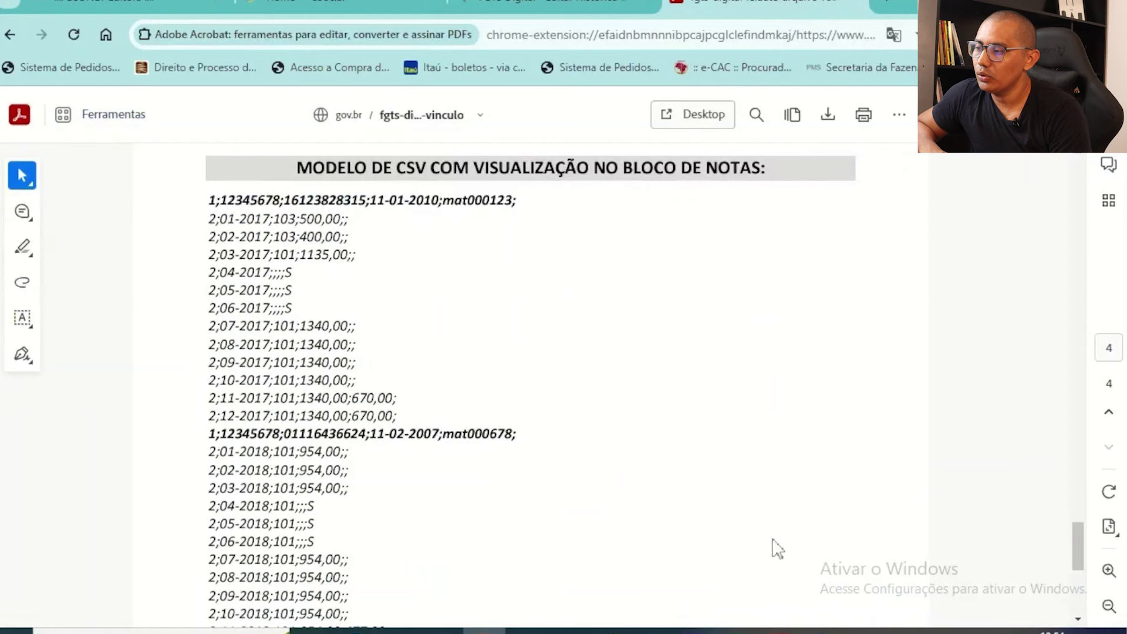
- Add the line 02-2018;101;1715,42;; and duplicate it on the next line
{"action": "left_click", "coordinate": [863, 631]}
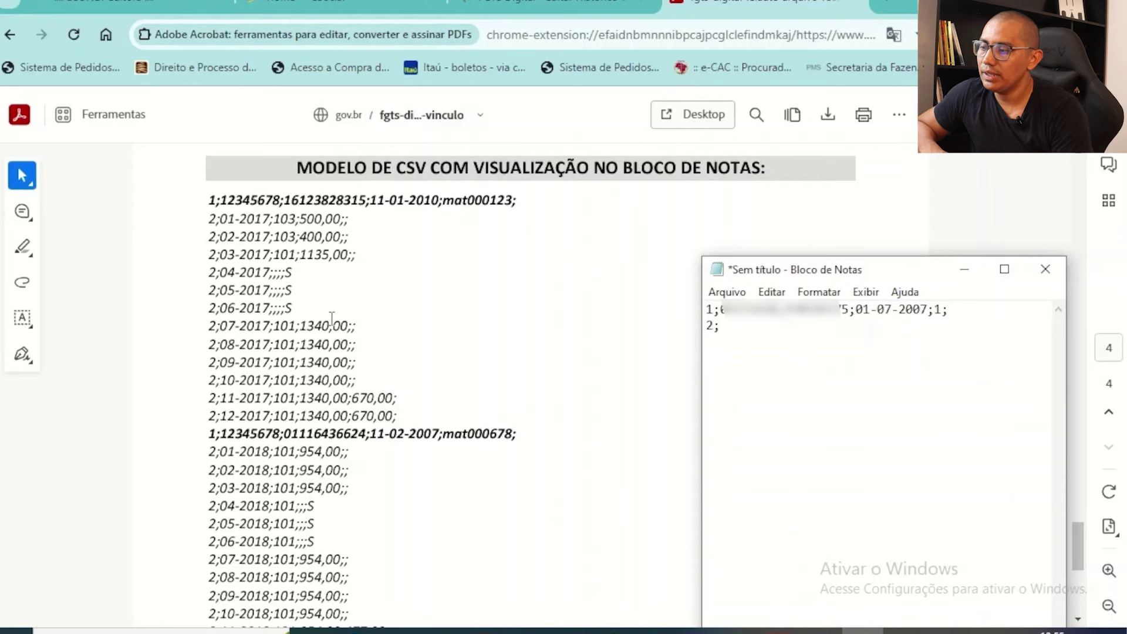
{"action": "type", "text": "02-2018;"}
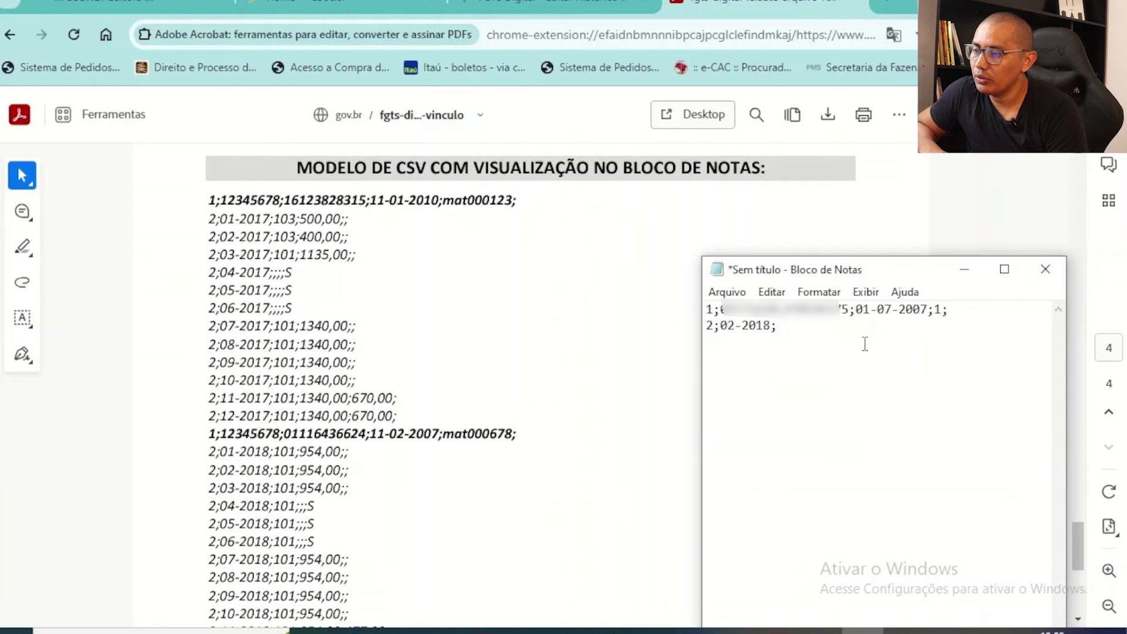
{"action": "type", "text": "101"}
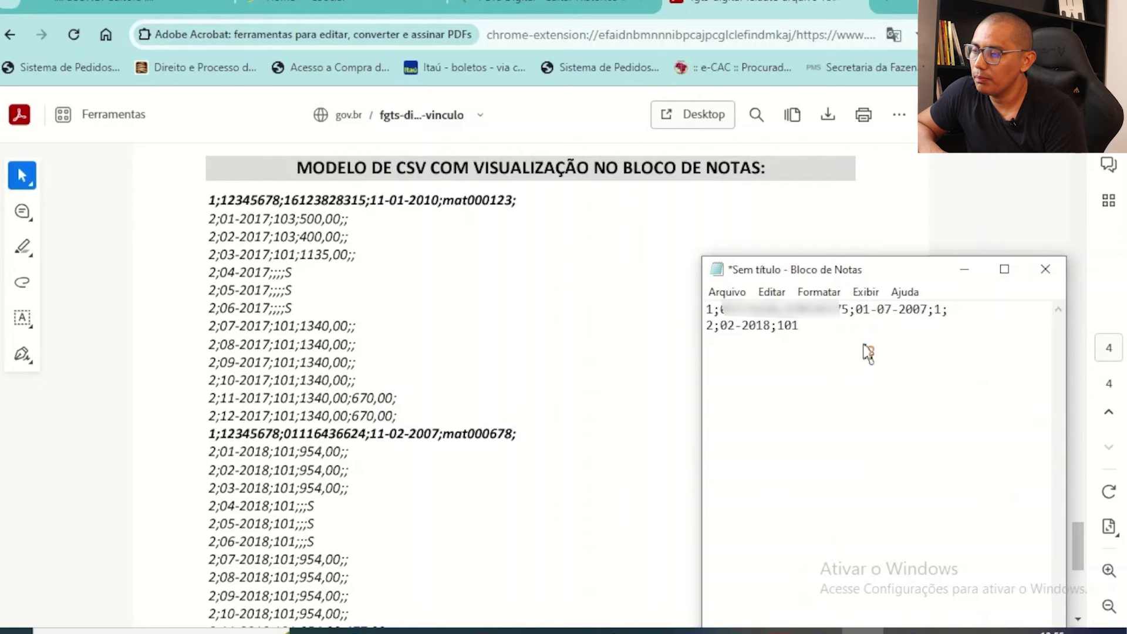
{"action": "type", "text": ";1715,42"}
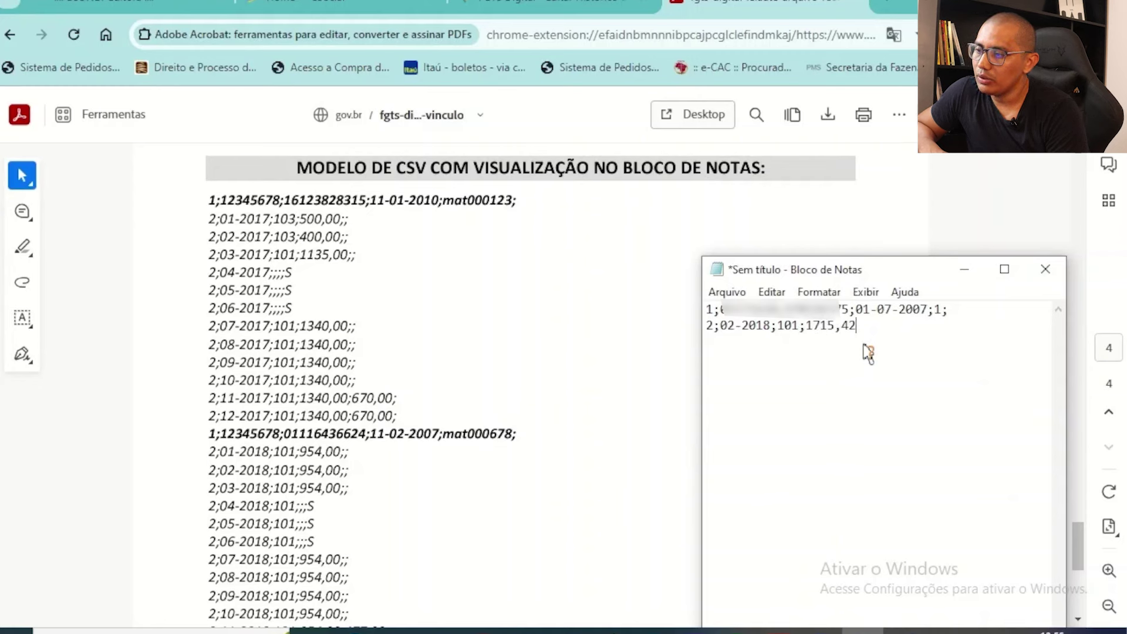
{"action": "type", "text": ";"}
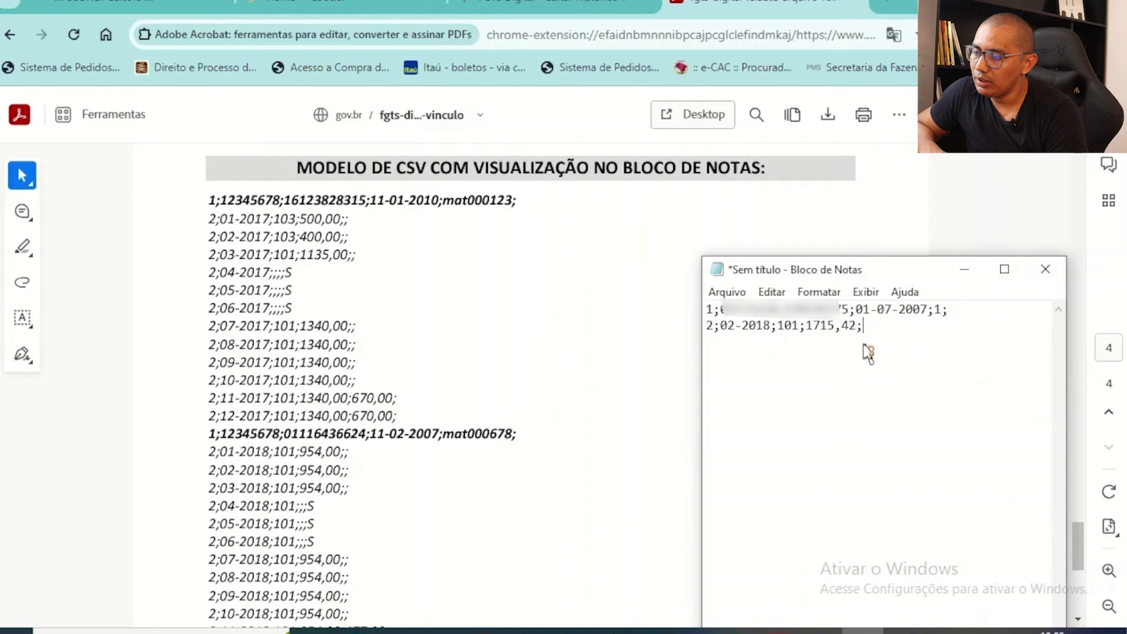
{"action": "type", "text": ";"}
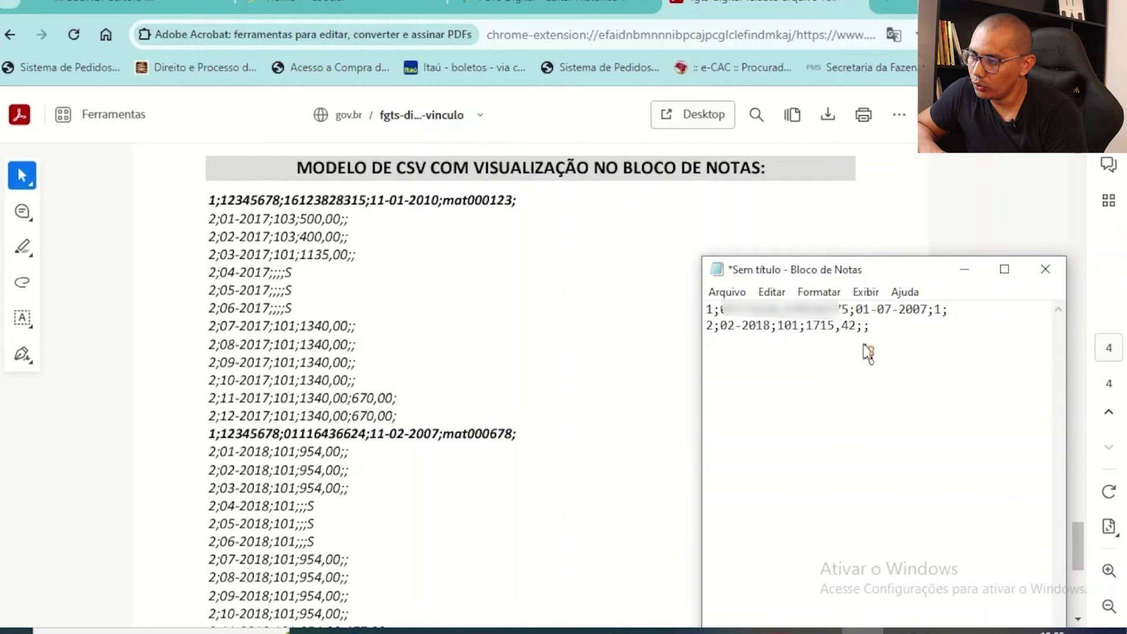
{"action": "left_click_drag", "start_coordinate": [871, 327], "coordinate": [707, 337]}
{"action": "key", "text": "ctrl+c"}
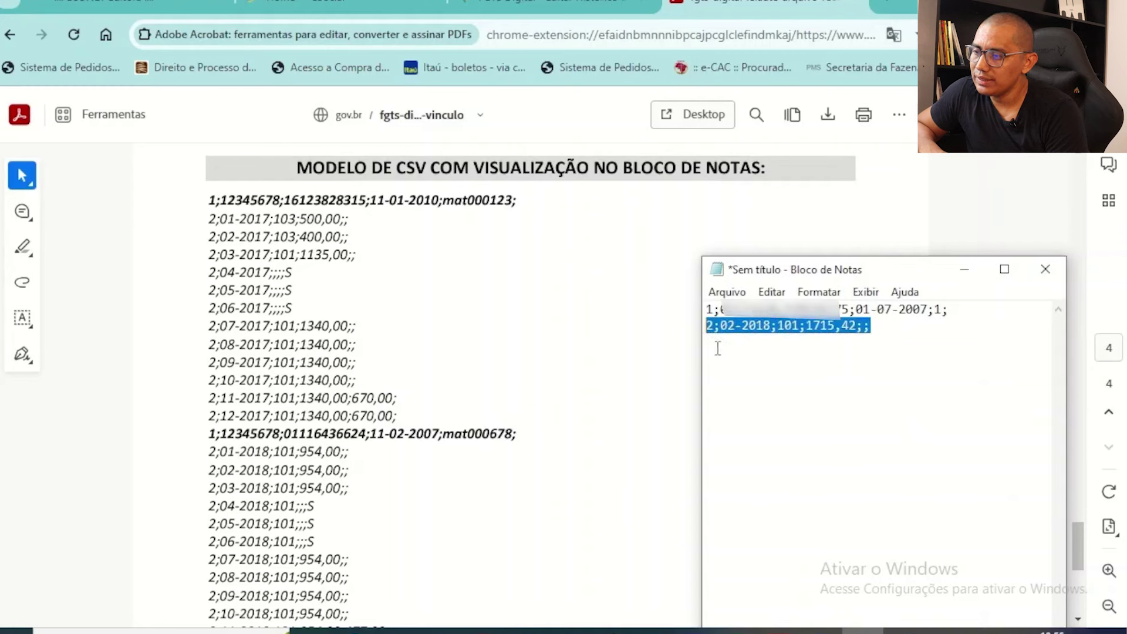
{"action": "left_click", "coordinate": [728, 349]}
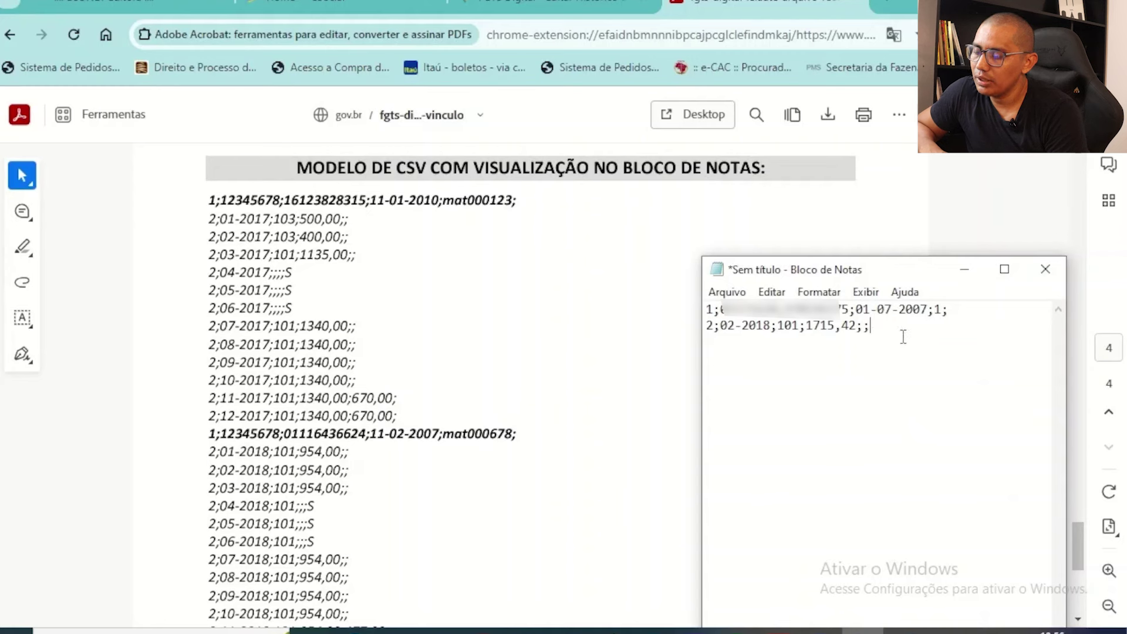
{"action": "key", "text": "Return"}
{"action": "key", "text": "ctrl+v"}
- Change the duplicated line to month 03-2018 with amount 1768,44
{"action": "left_click_drag", "start_coordinate": [727, 342], "coordinate": [736, 342]}
{"action": "type", "text": "3"}
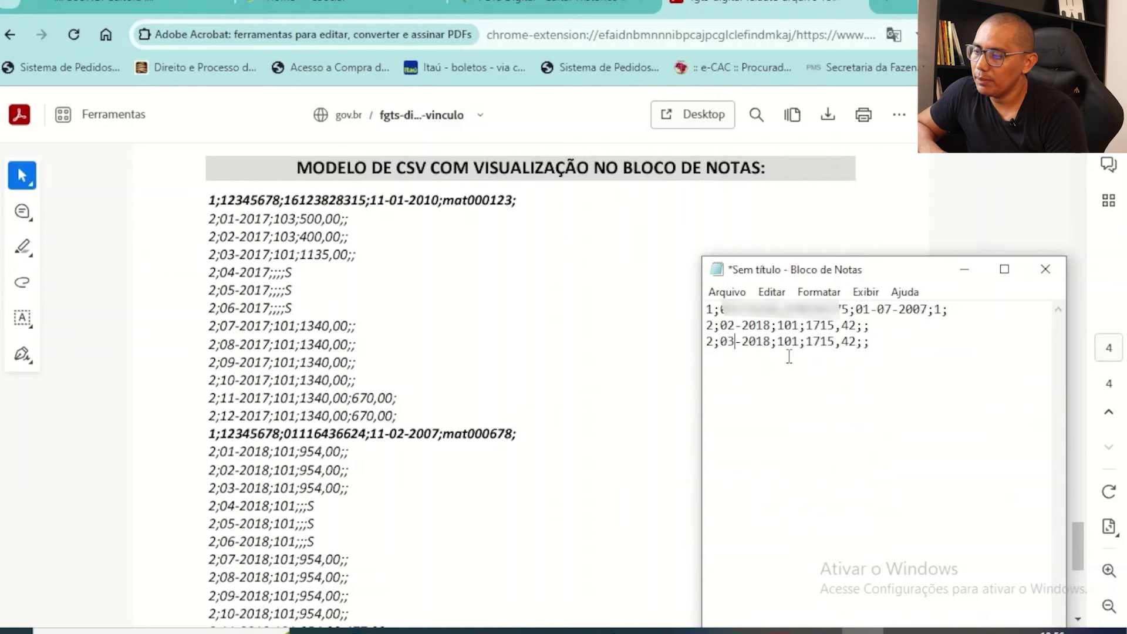
{"action": "left_click_drag", "start_coordinate": [806, 342], "coordinate": [858, 346]}
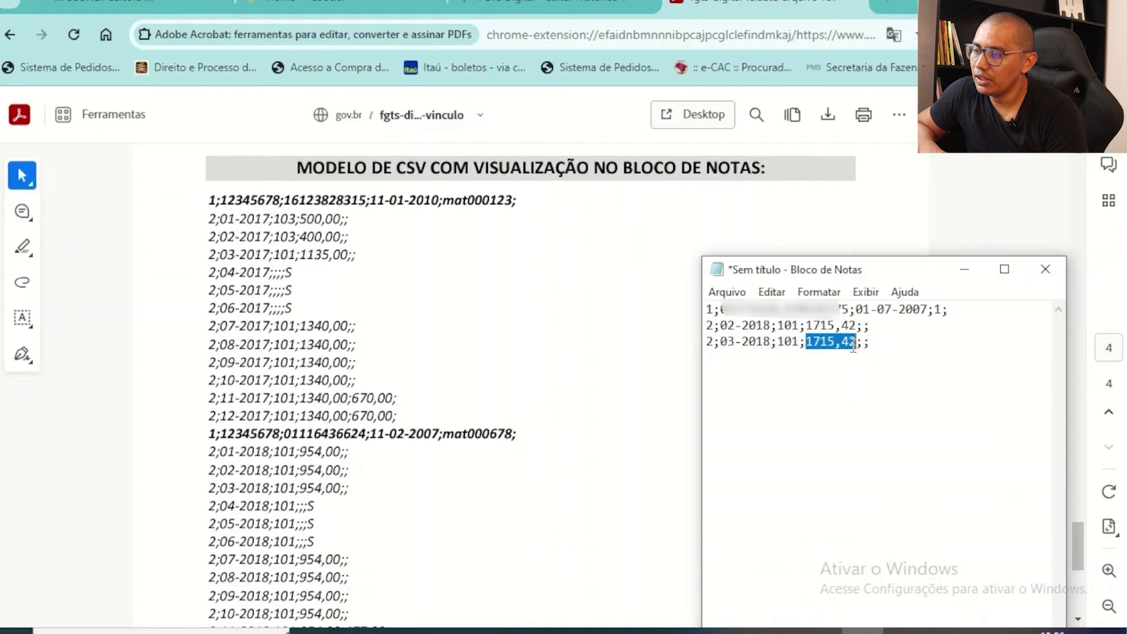
{"action": "type", "text": "1768"}
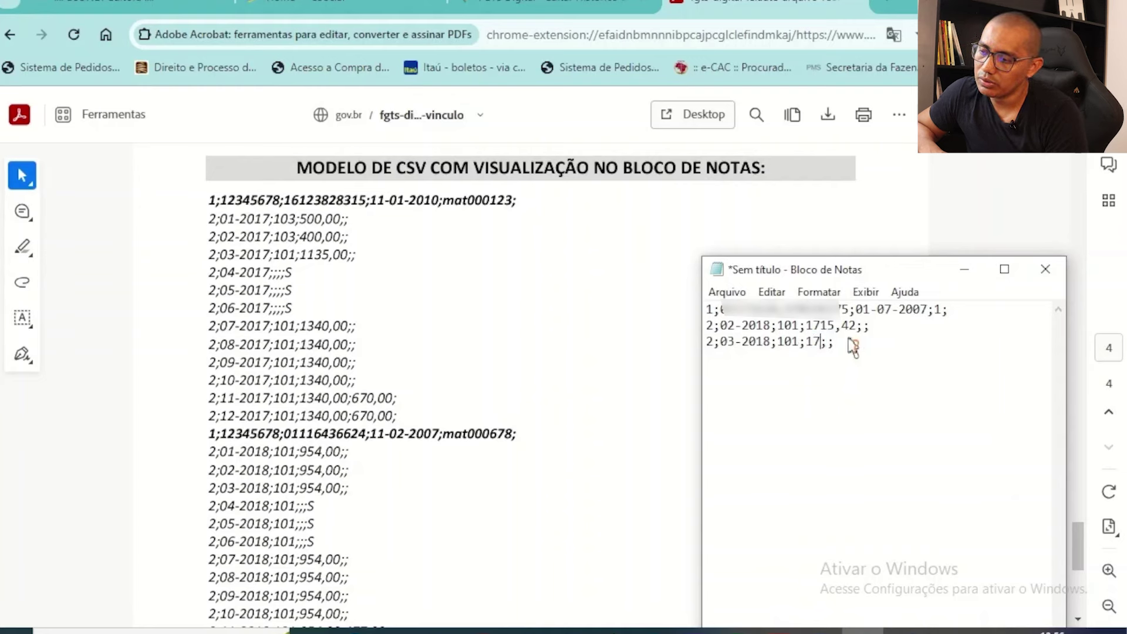
{"action": "type", "text": ",44"}
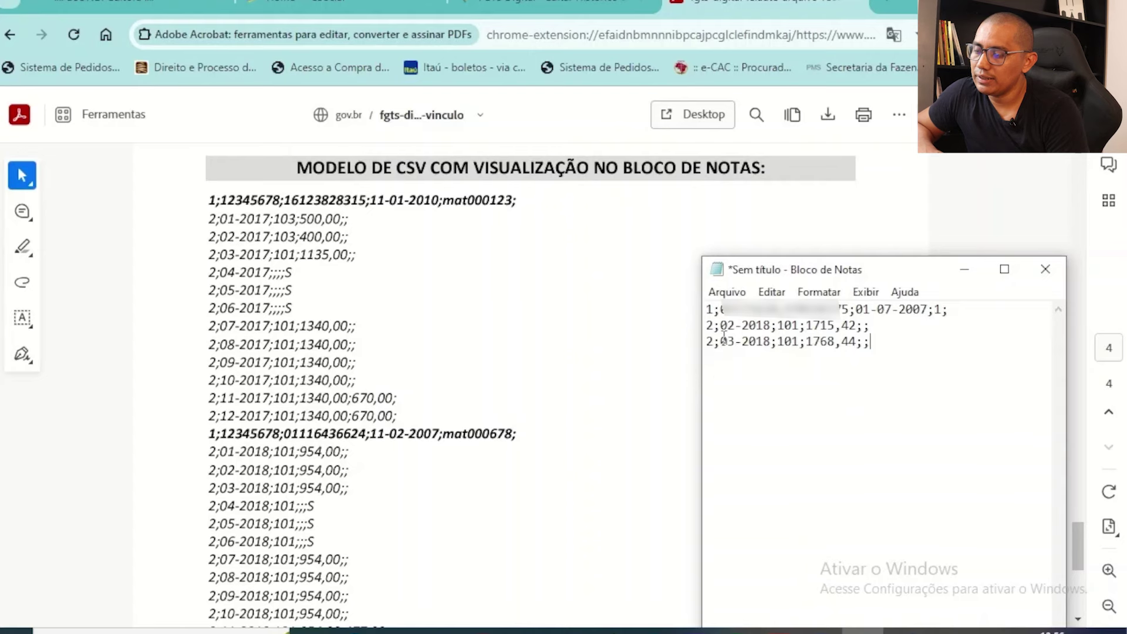
{"action": "left_click", "coordinate": [728, 293]}
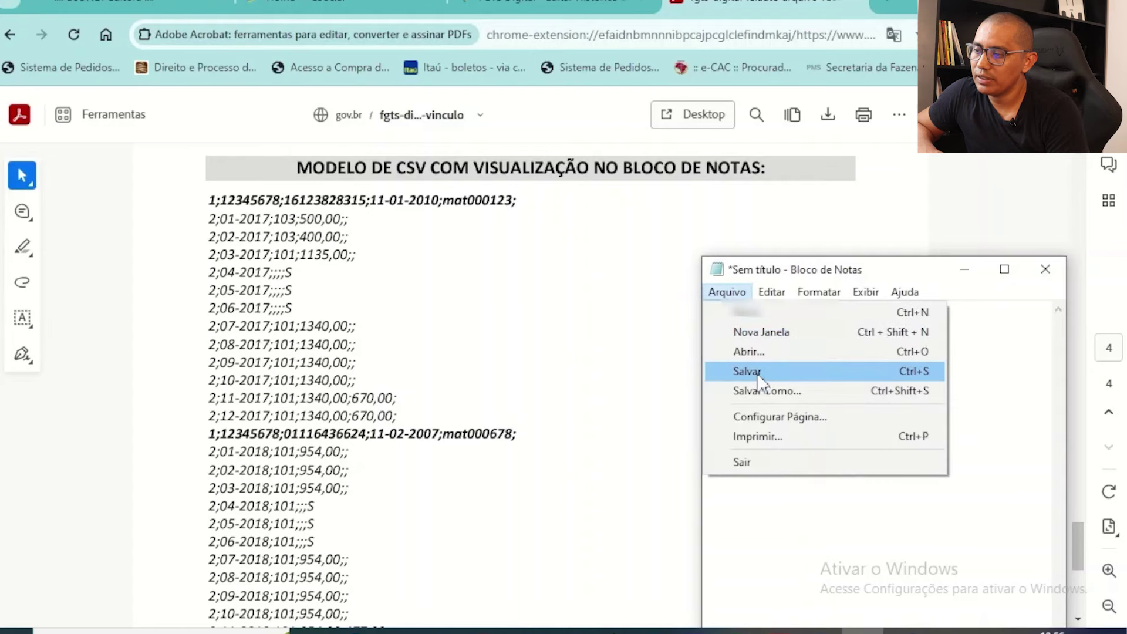
- Save the CSV as importação fgts on the desktop and attach it in the remuneration history import
{"action": "left_click", "coordinate": [757, 376]}
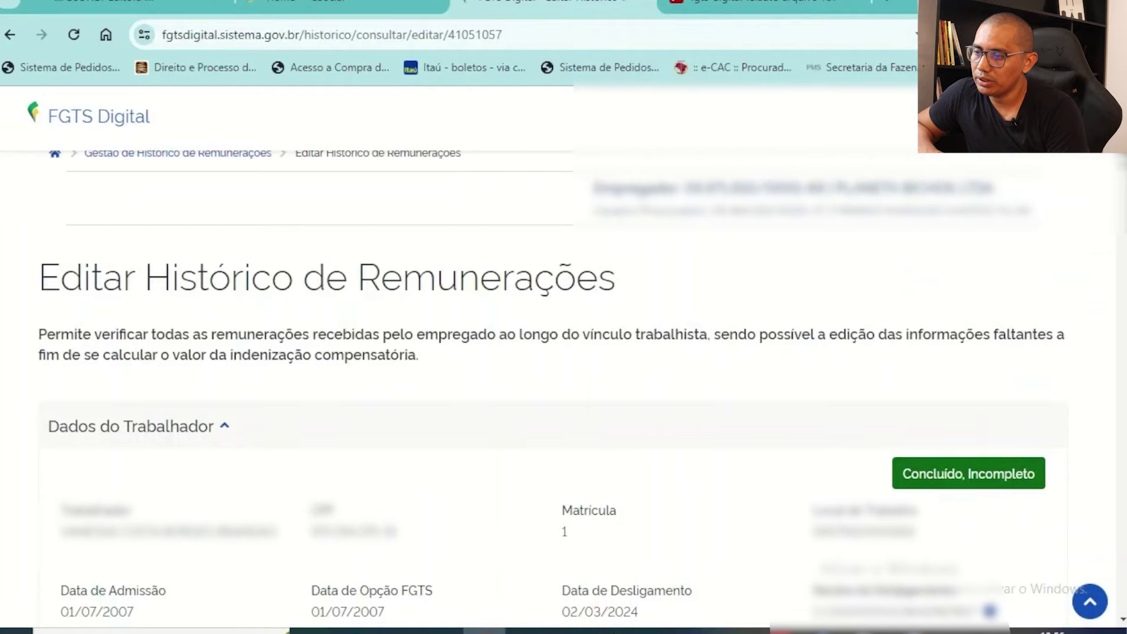
{"action": "scroll", "coordinate": [1097, 528], "scroll_direction": "down", "scroll_amount": 20}
{"action": "left_click", "coordinate": [627, 511]}
{"action": "left_click", "coordinate": [441, 449]}
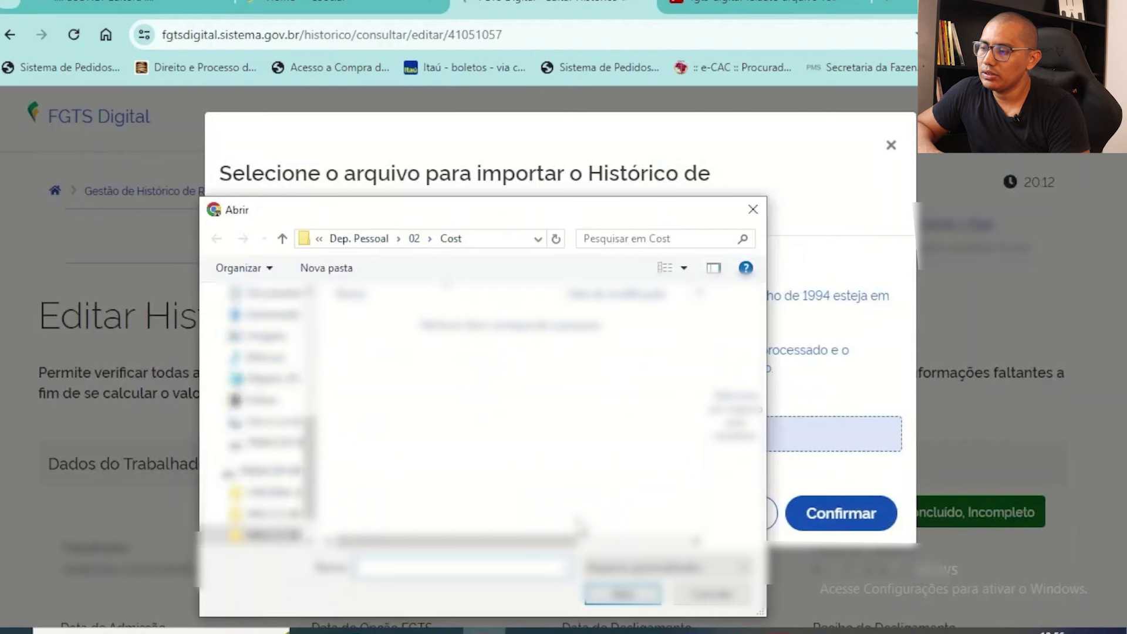
{"action": "scroll", "coordinate": [264, 469], "scroll_direction": "up", "scroll_amount": 1}
{"action": "scroll", "coordinate": [262, 470], "scroll_direction": "up", "scroll_amount": 1}
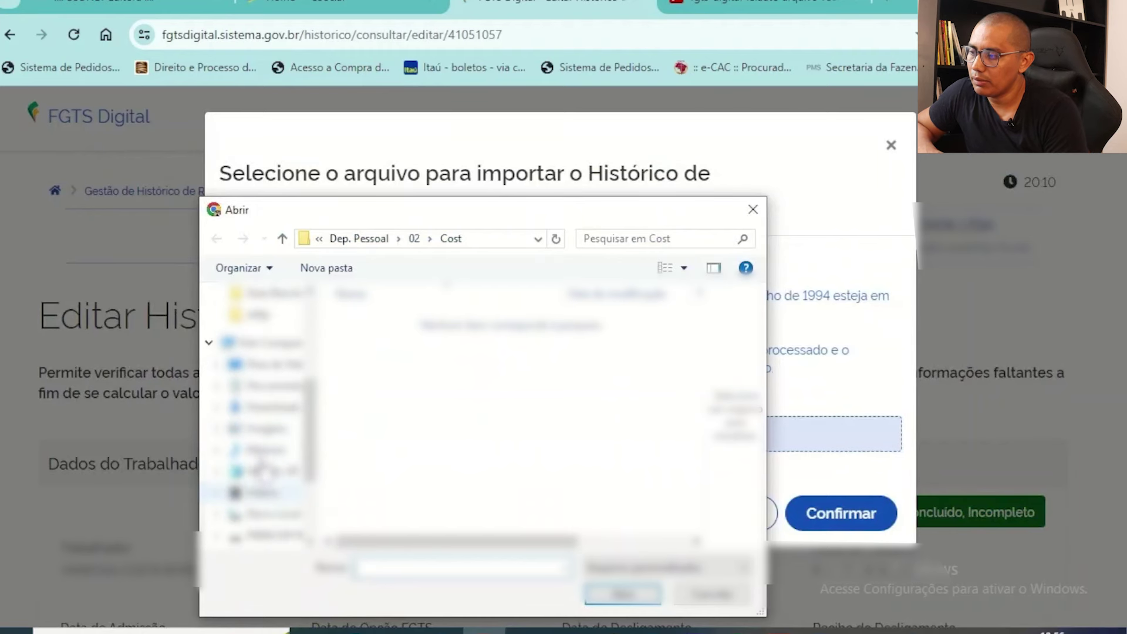
{"action": "left_click", "coordinate": [258, 364]}
{"action": "left_click", "coordinate": [503, 341]}
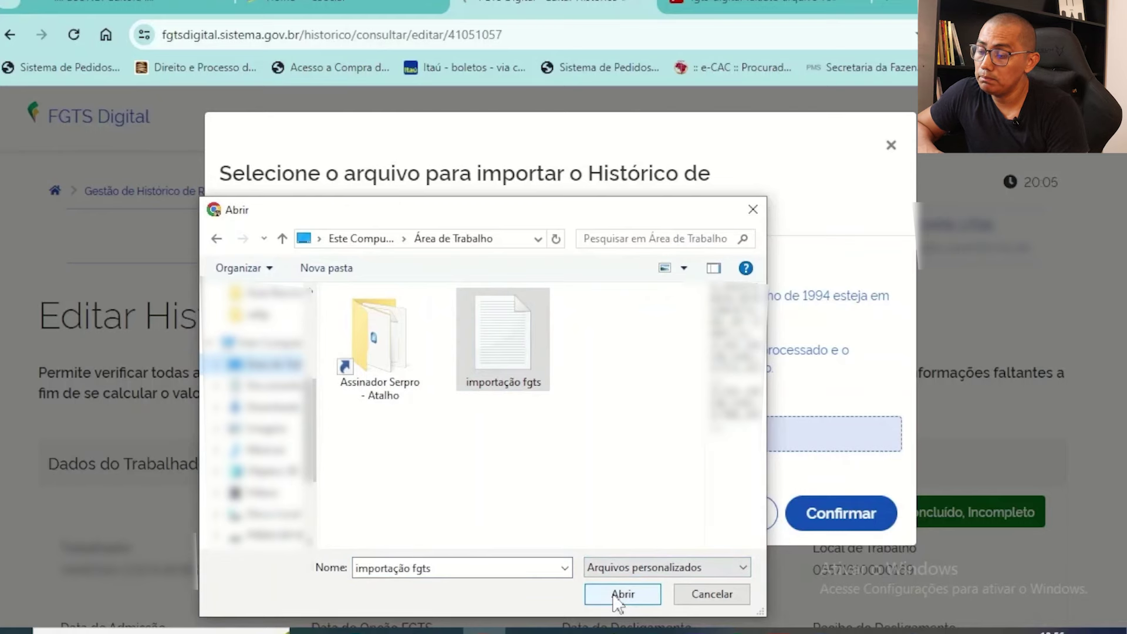
{"action": "left_click", "coordinate": [621, 594]}
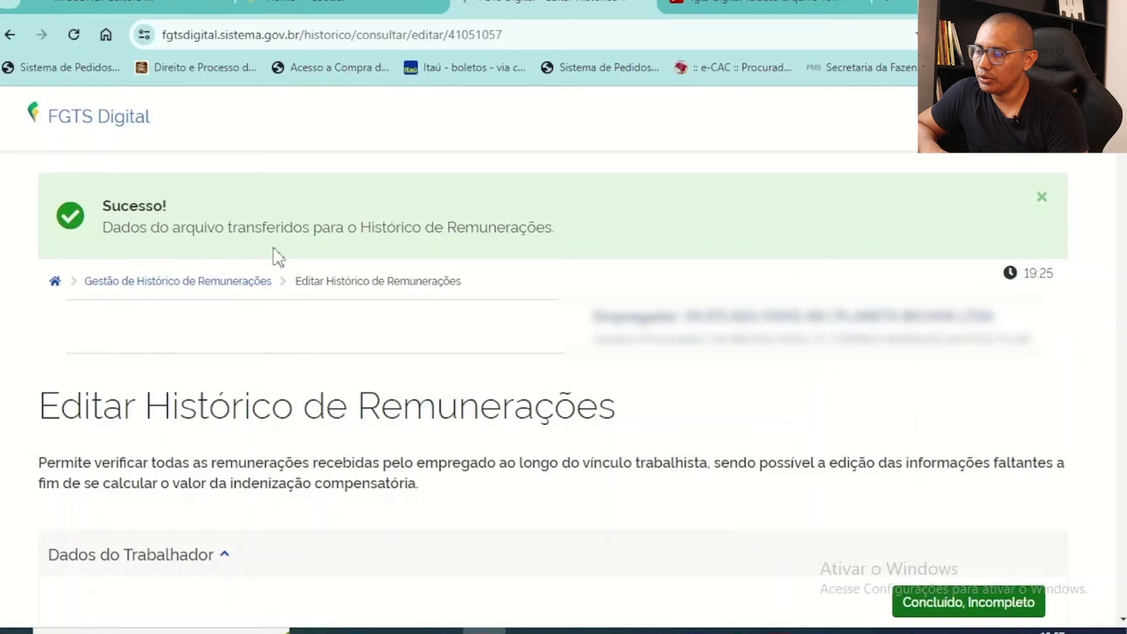
{"action": "scroll", "coordinate": [262, 280], "scroll_direction": "down", "scroll_amount": 10}
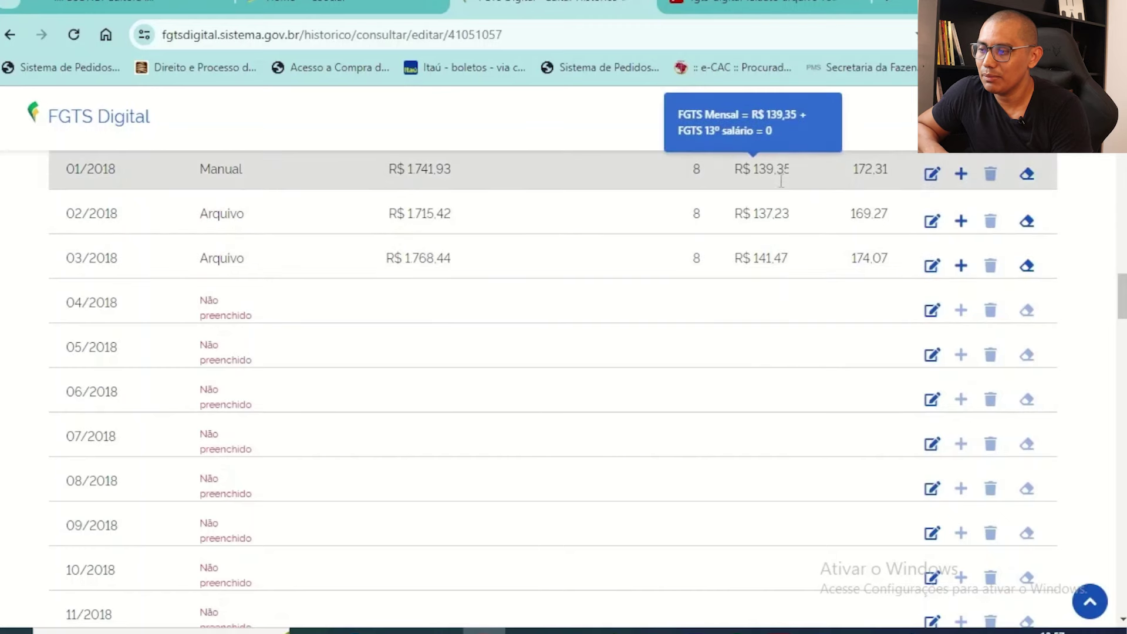
{"action": "mouse_move", "coordinate": [767, 259]}
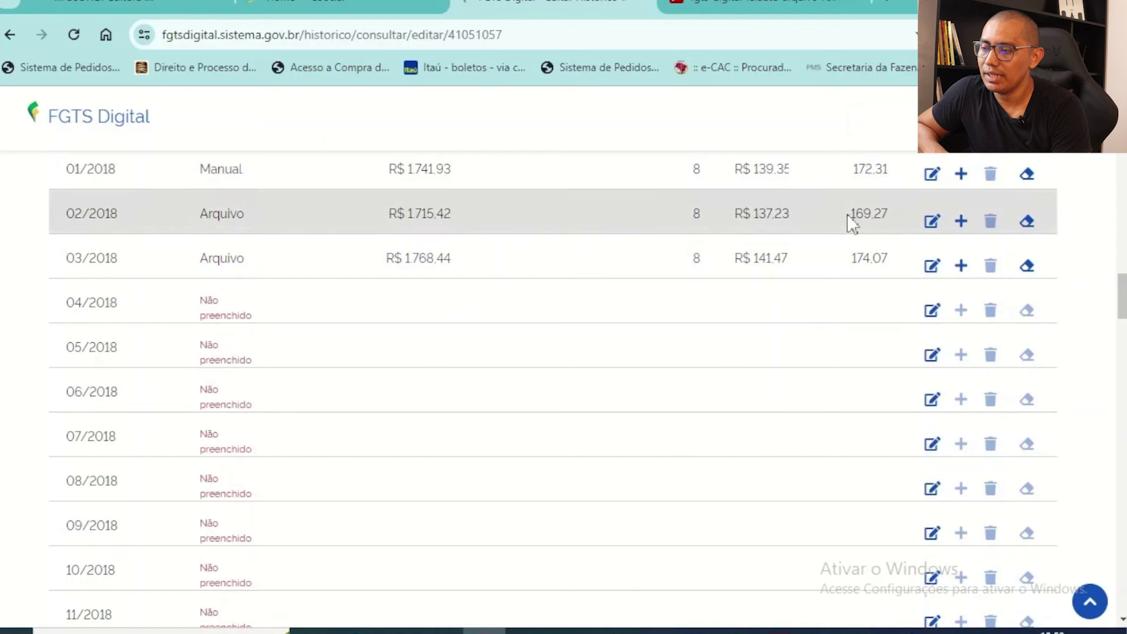
{"action": "scroll", "coordinate": [846, 215], "scroll_direction": "up", "scroll_amount": 2}
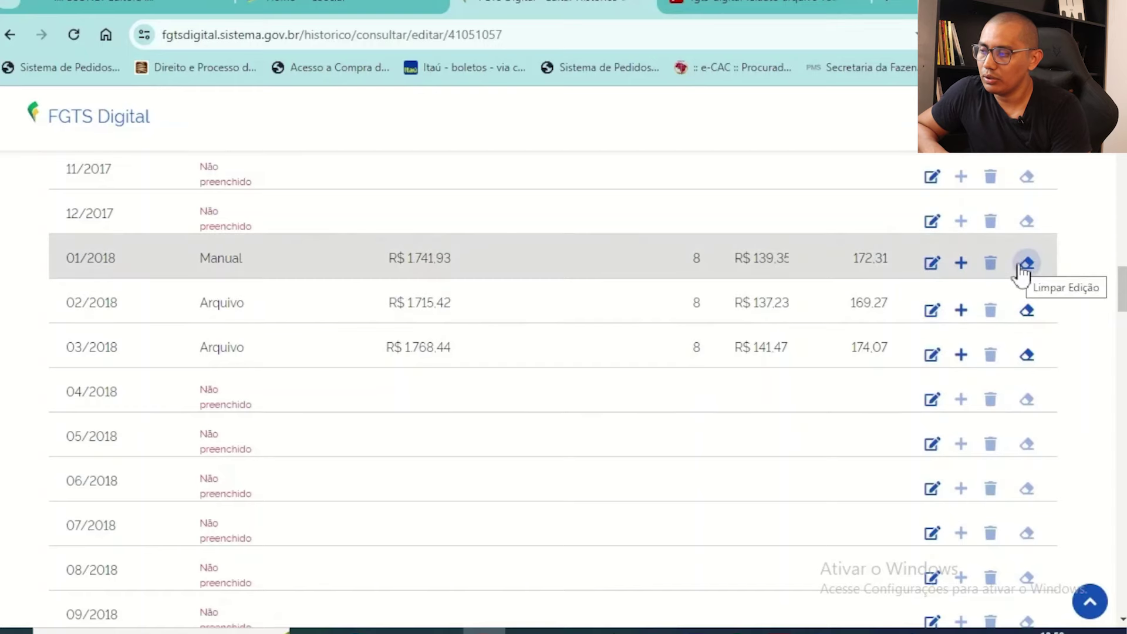
- Clear the 01/2018, 02/2018 and 03/2018 remuneration entries, confirming each clearing
{"action": "left_click", "coordinate": [1024, 263]}
{"action": "left_click", "coordinate": [729, 294]}
{"action": "scroll", "coordinate": [1004, 370], "scroll_direction": "down", "scroll_amount": 10}
{"action": "scroll", "coordinate": [1007, 375], "scroll_direction": "down", "scroll_amount": 10}
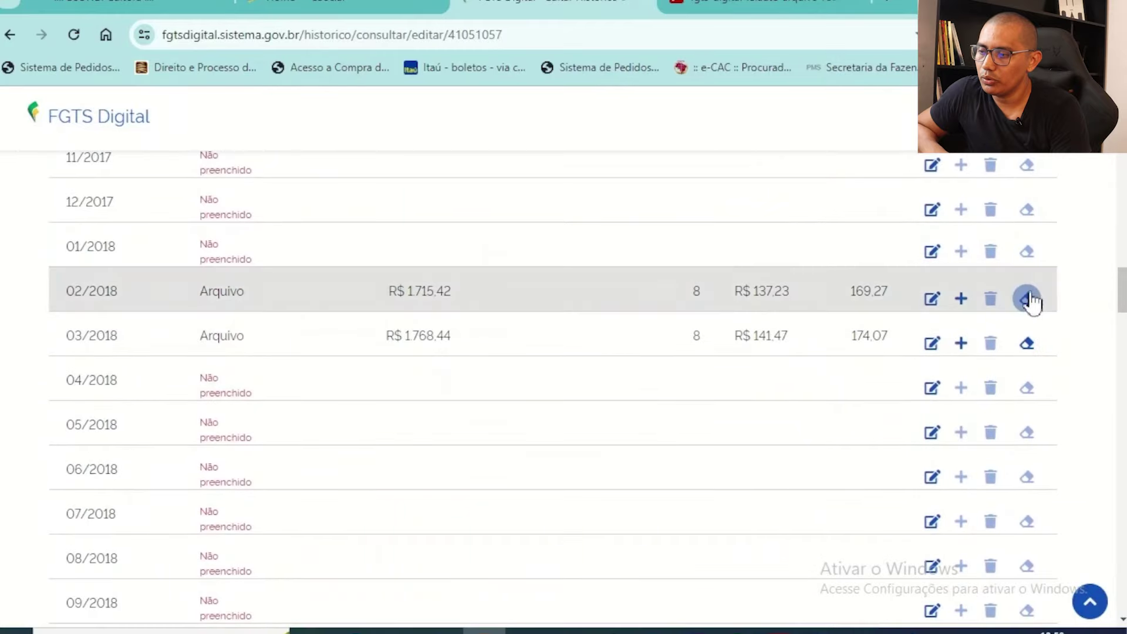
{"action": "left_click", "coordinate": [1027, 298]}
{"action": "left_click", "coordinate": [762, 302]}
{"action": "scroll", "coordinate": [1029, 332], "scroll_direction": "down", "scroll_amount": 10}
{"action": "scroll", "coordinate": [1031, 332], "scroll_direction": "down", "scroll_amount": 10}
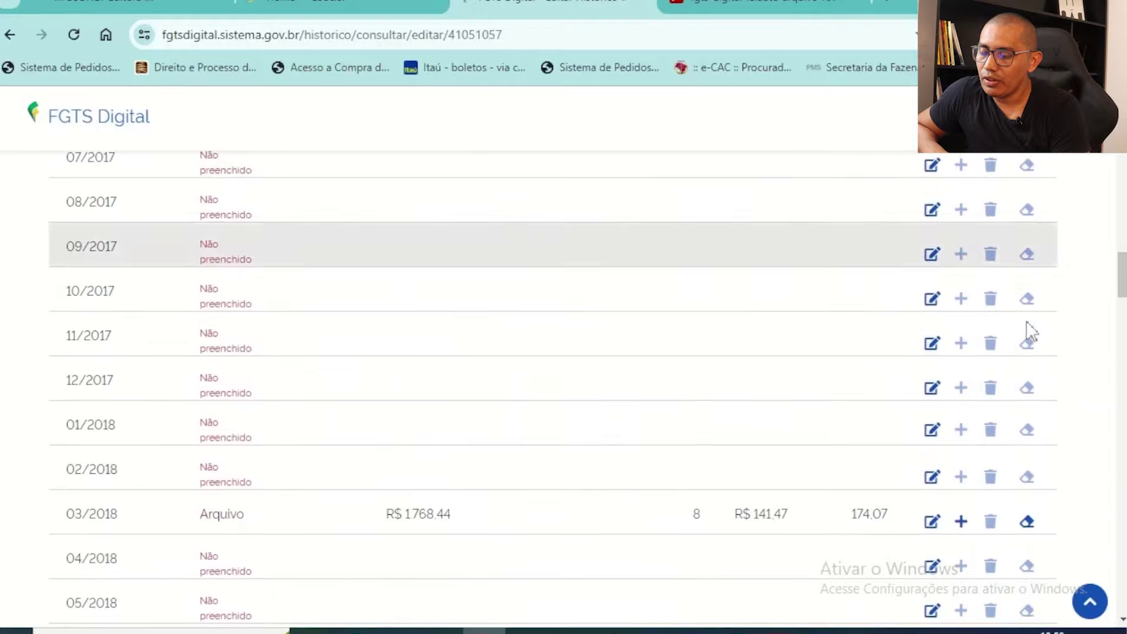
{"action": "left_click", "coordinate": [1027, 255]}
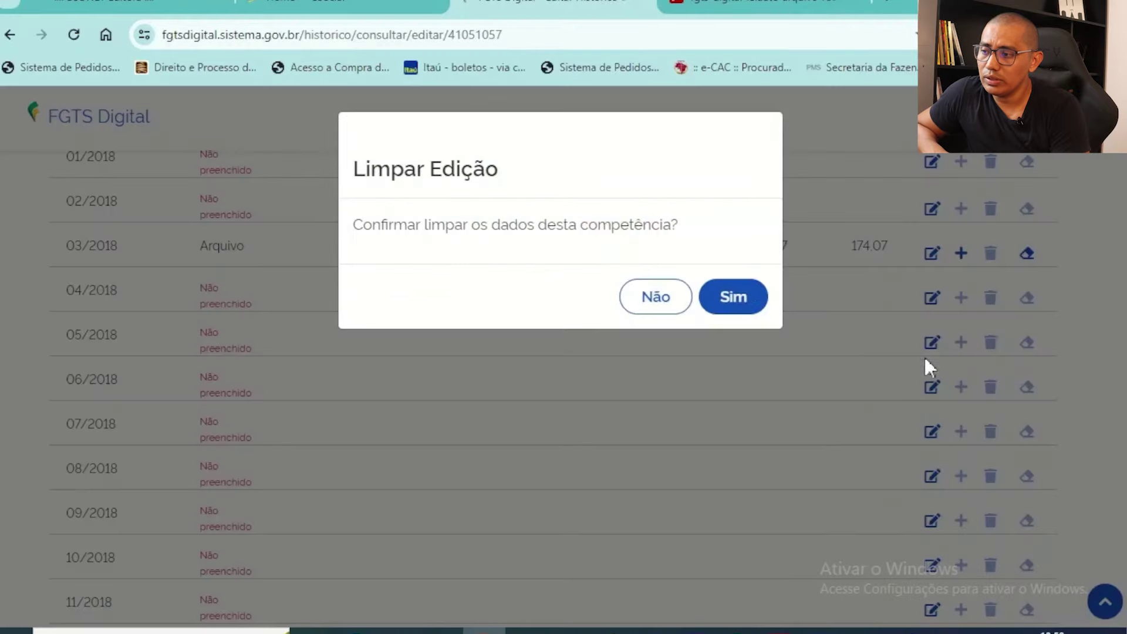
{"action": "left_click", "coordinate": [730, 297]}
{"action": "scroll", "coordinate": [737, 300], "scroll_direction": "down", "scroll_amount": 9}
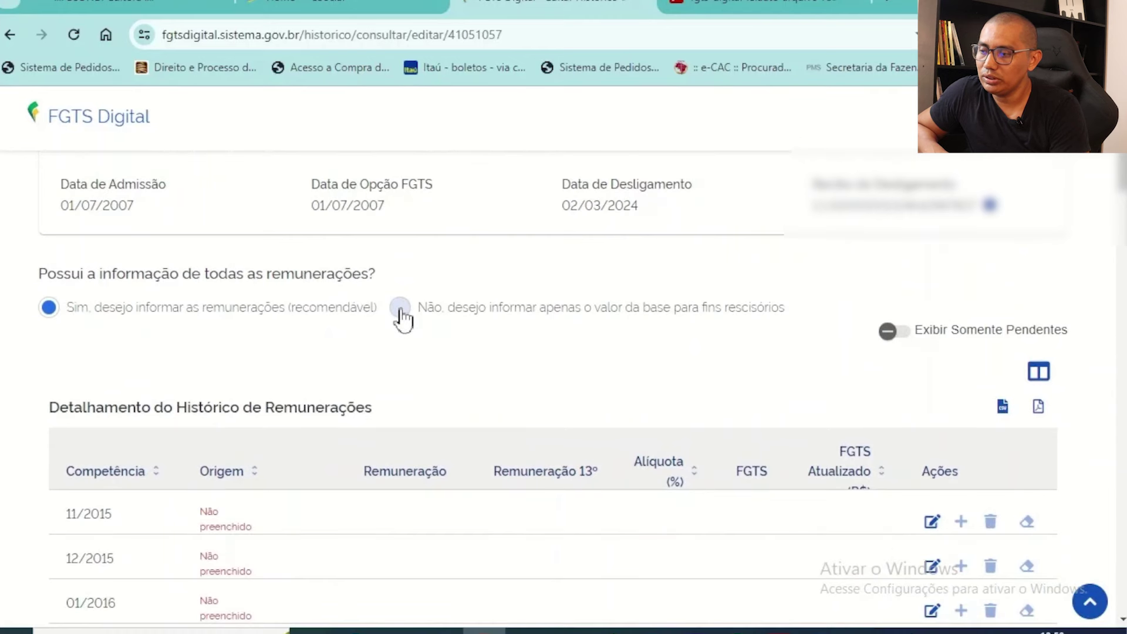
- Select the 0,00 rescission base value and switch to the CAIXA FGTS statement
{"action": "scroll", "coordinate": [401, 317], "scroll_direction": "up", "scroll_amount": 10}
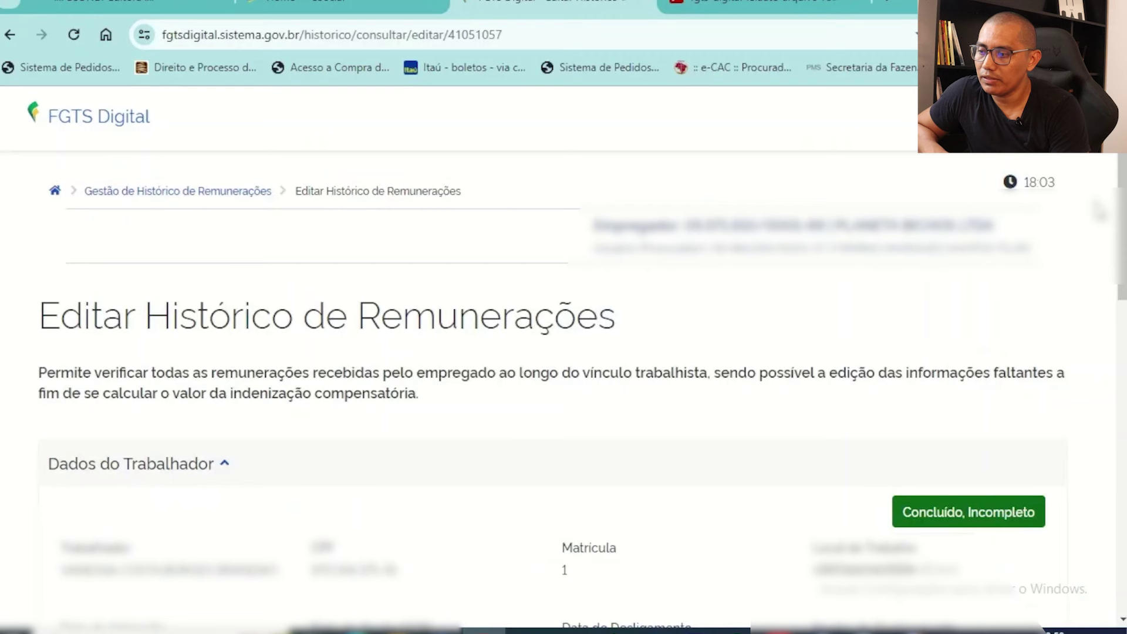
{"action": "scroll", "coordinate": [159, 309], "scroll_direction": "down", "scroll_amount": 10}
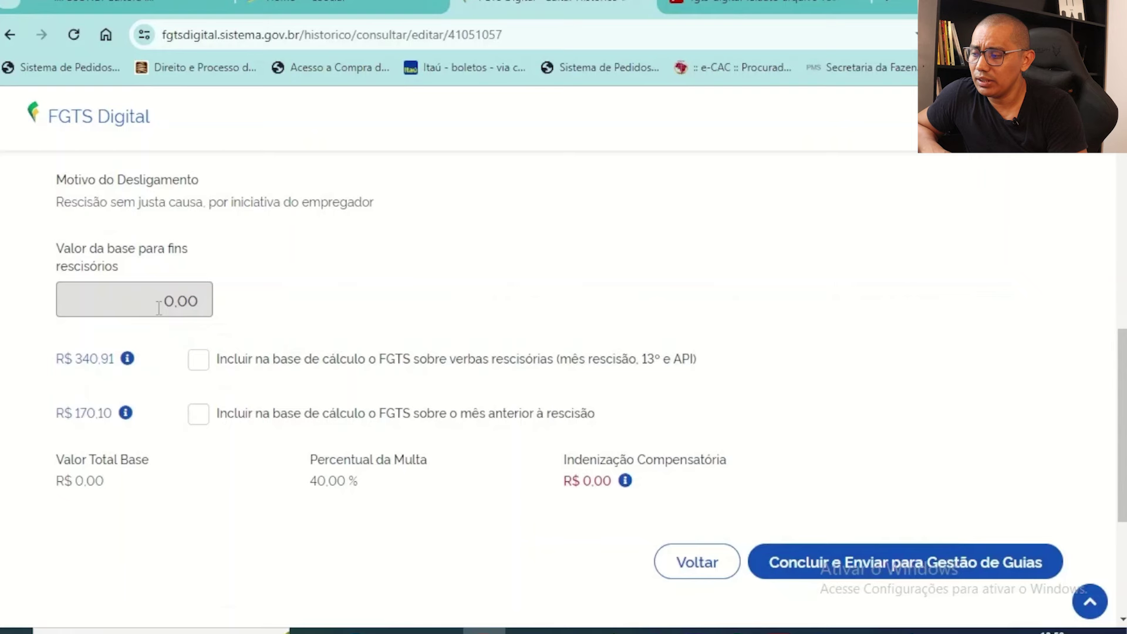
{"action": "left_click_drag", "start_coordinate": [161, 302], "coordinate": [206, 306]}
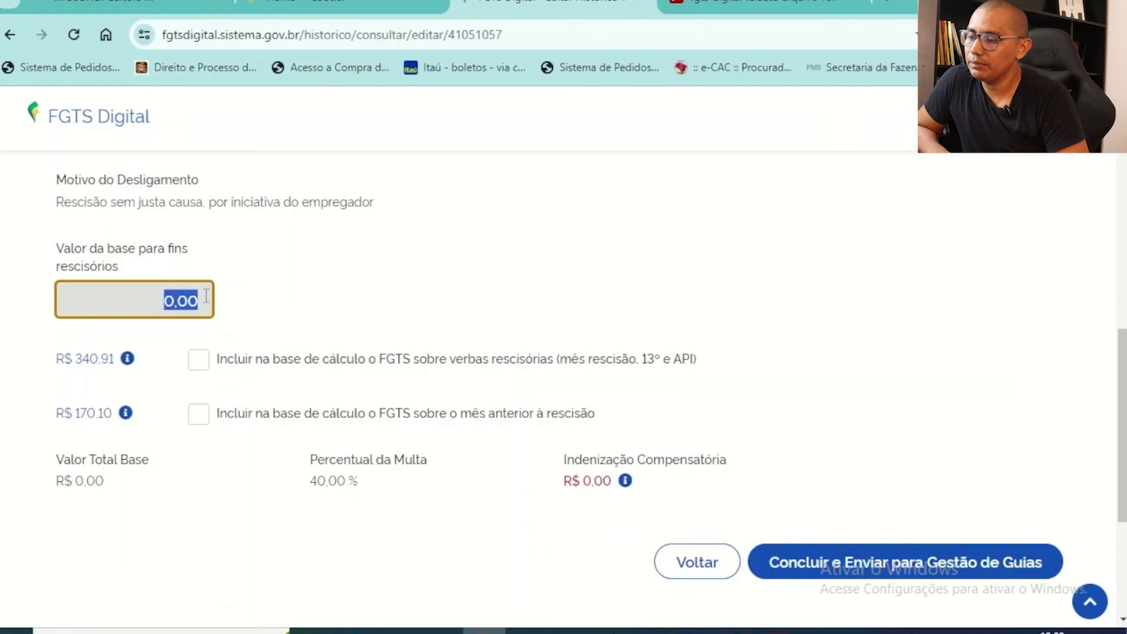
{"action": "key", "text": "alt+Tab"}
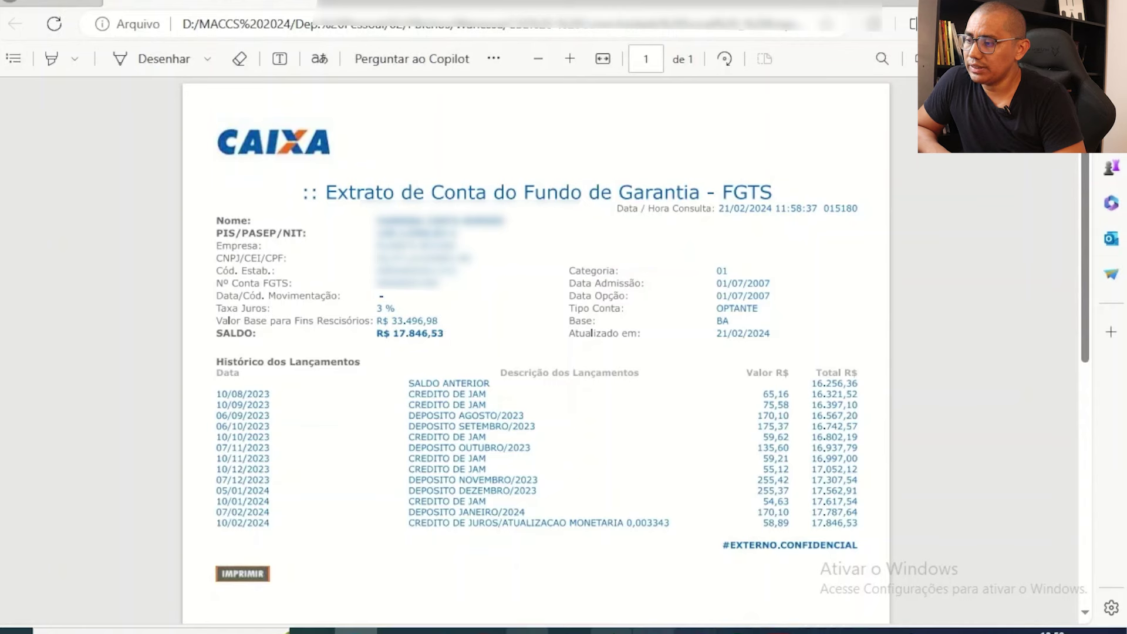
- Enter base value 33.496,98, tick both FGTS inclusions, and submit to Gestão de Guias
{"action": "key", "text": "alt+Tab"}
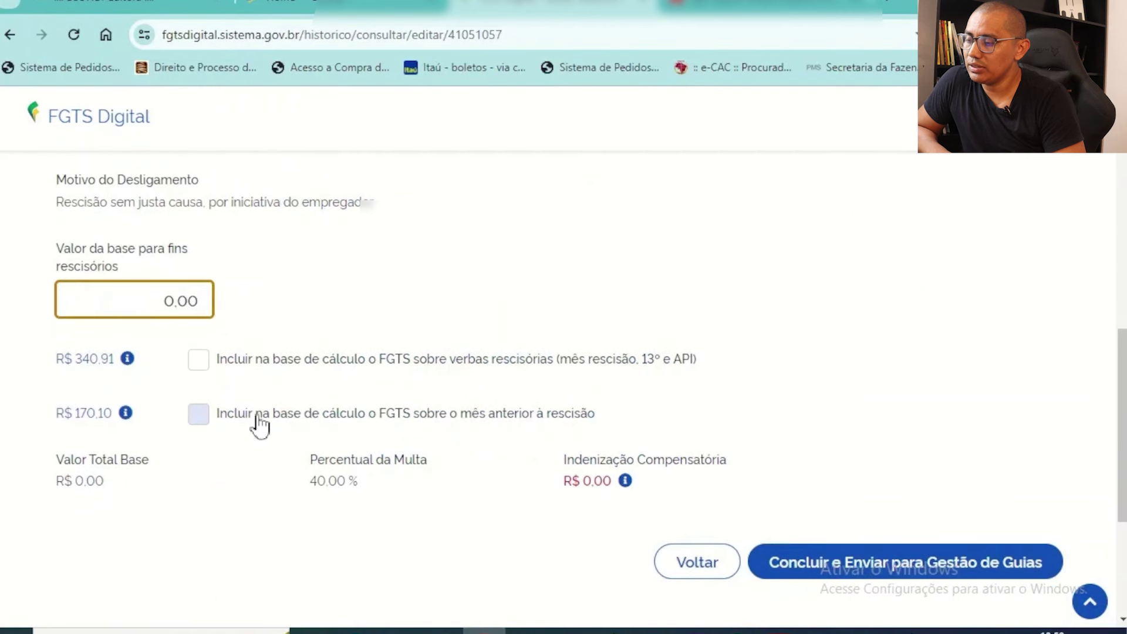
{"action": "type", "text": "33.496,98"}
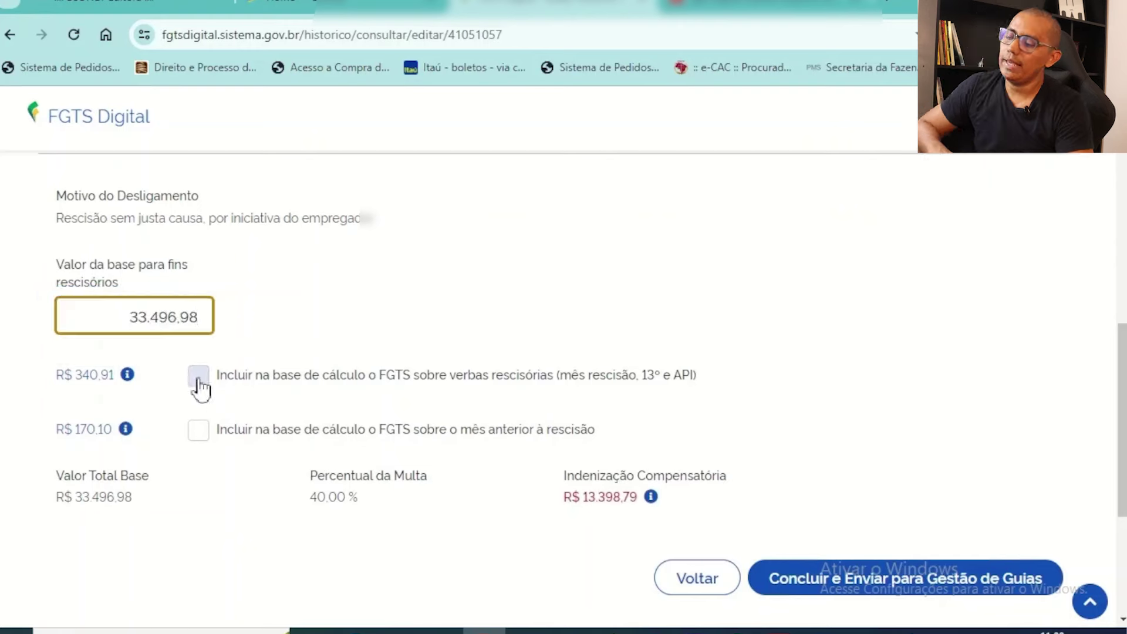
{"action": "left_click", "coordinate": [198, 377]}
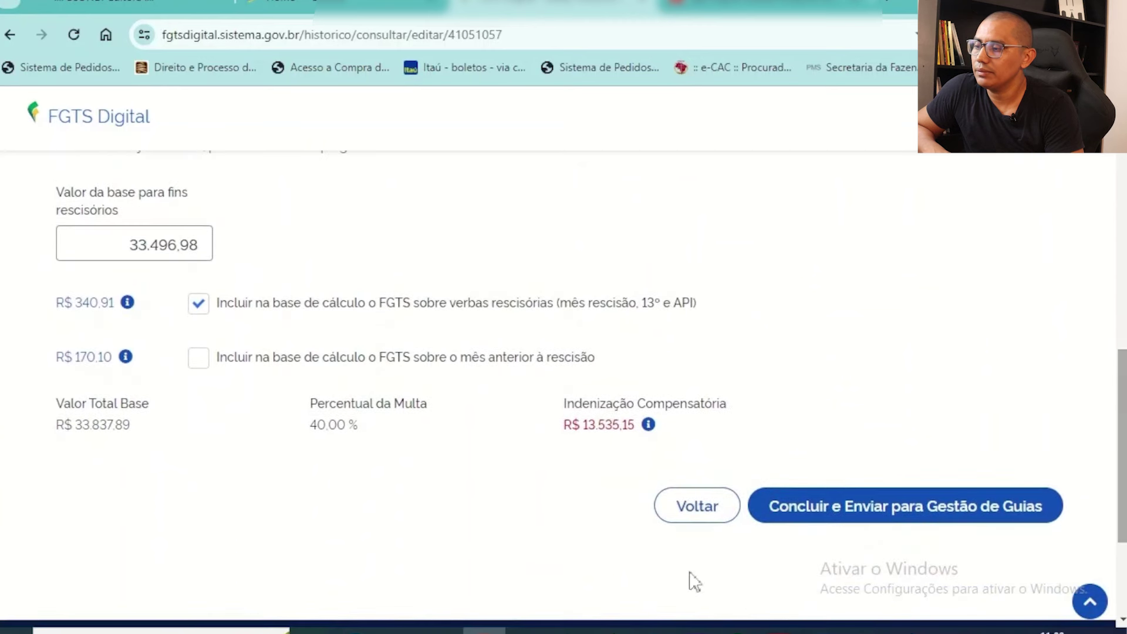
{"action": "left_click", "coordinate": [160, 242]}
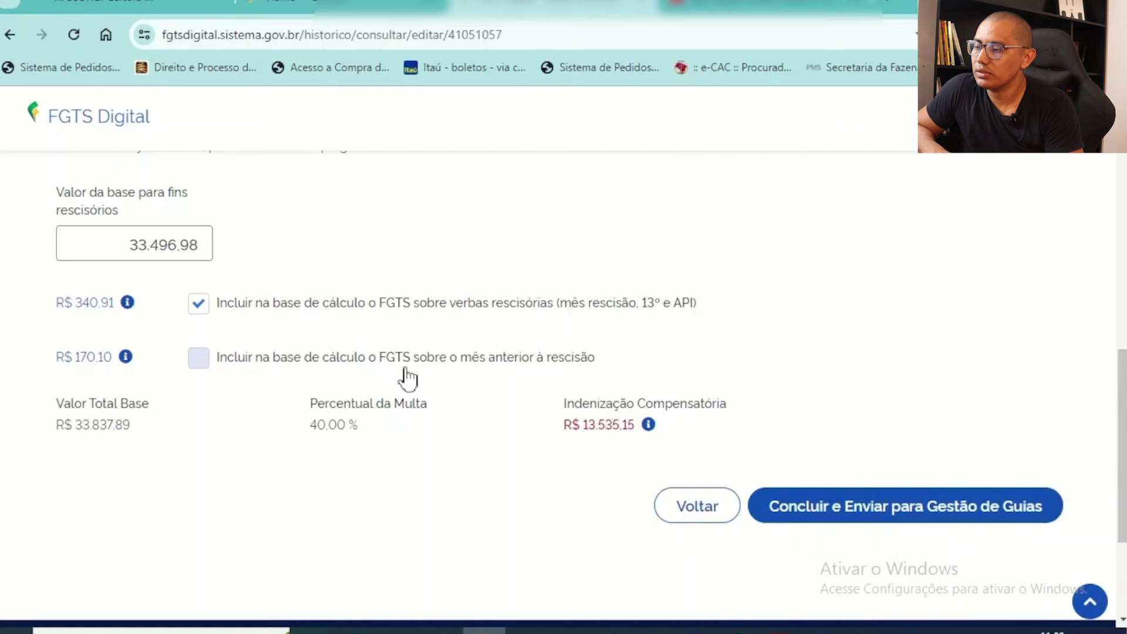
{"action": "left_click", "coordinate": [200, 358]}
{"action": "scroll", "coordinate": [200, 358], "scroll_direction": "up", "scroll_amount": 1}
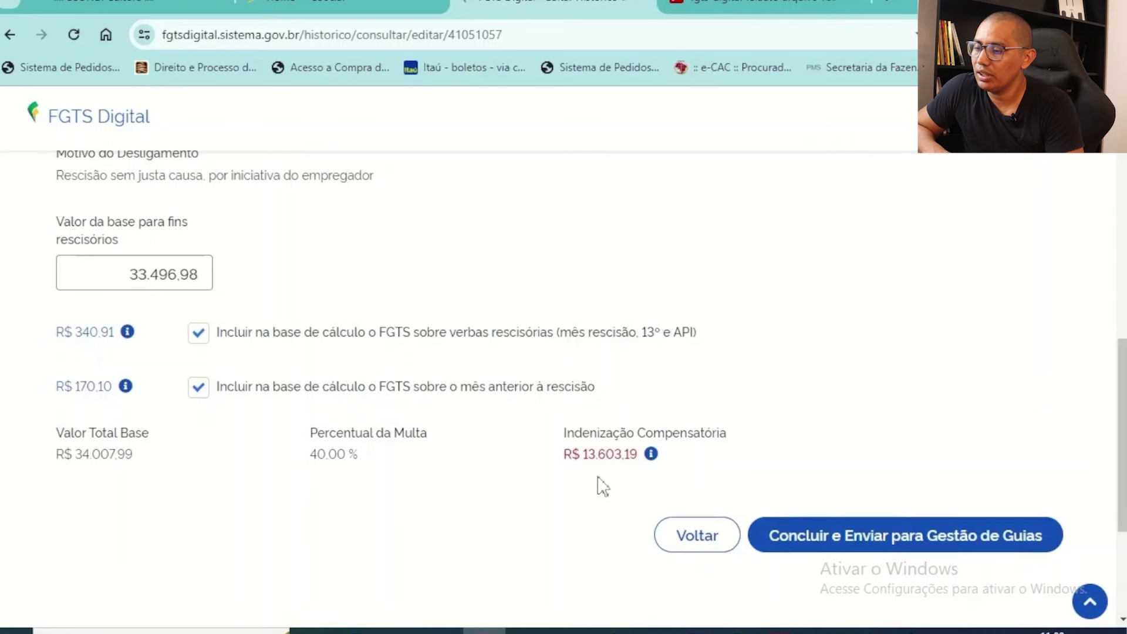
{"action": "left_click", "coordinate": [961, 534]}
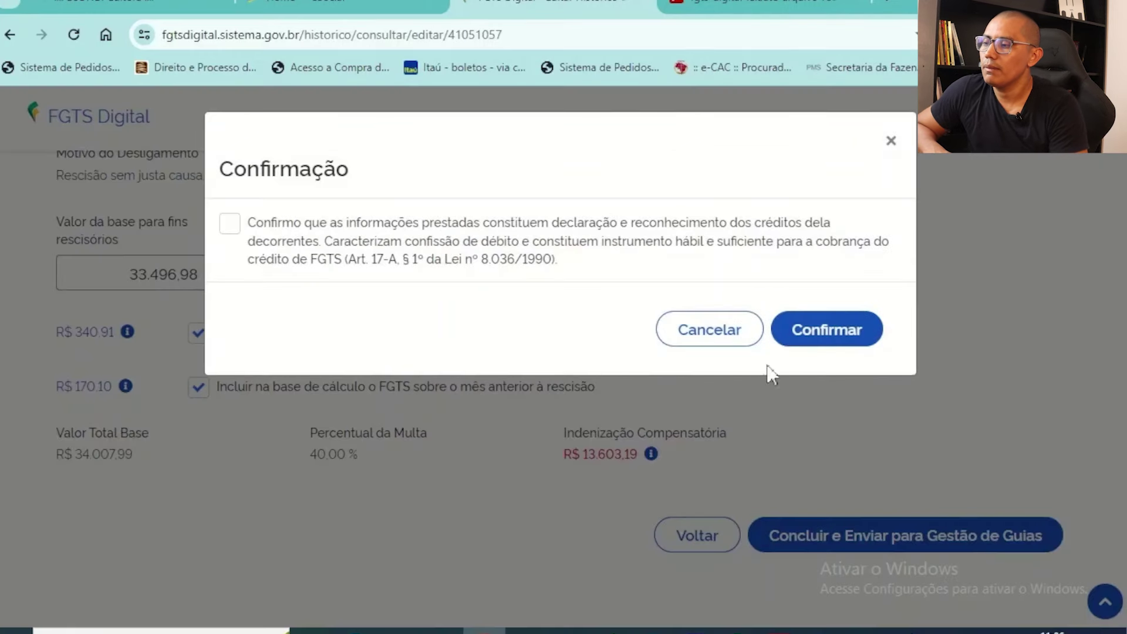
- Accept the debt acknowledgement declaration and confirm sending the calculation
{"action": "left_click", "coordinate": [247, 226]}
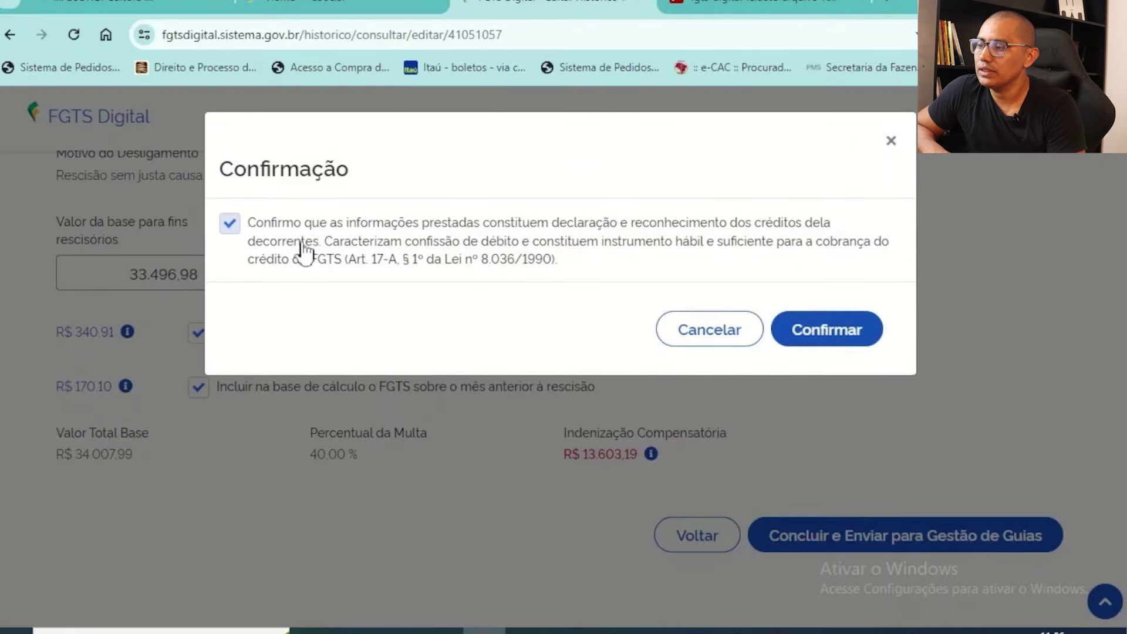
{"action": "left_click", "coordinate": [821, 337]}
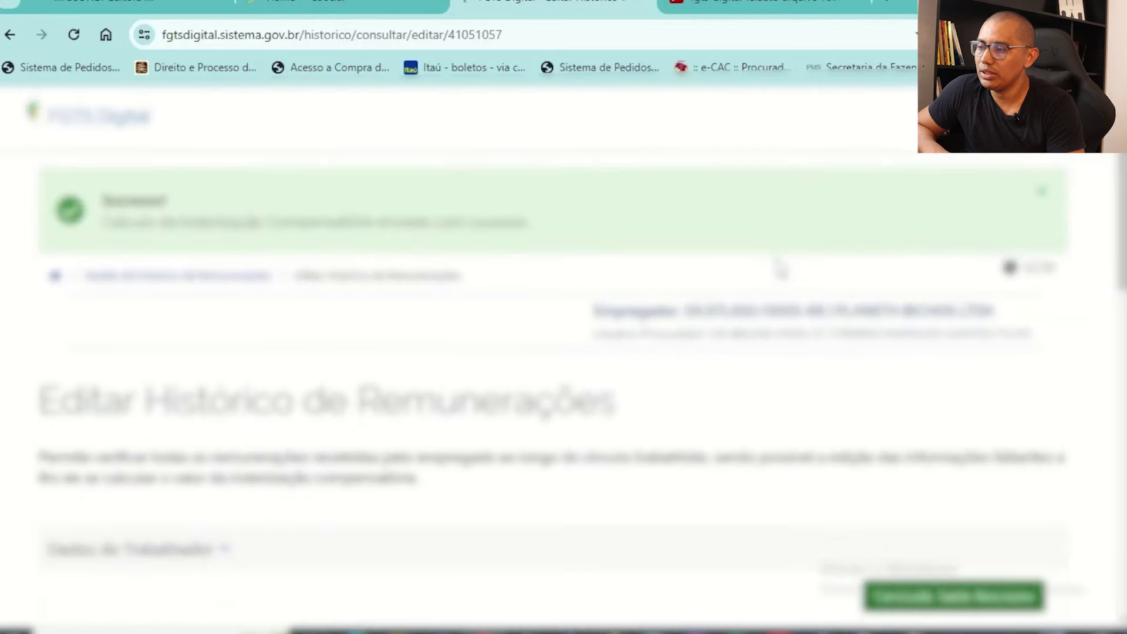
{"action": "scroll", "coordinate": [763, 264], "scroll_direction": "down", "scroll_amount": 5}
- Return to Gestão de Histórico de Remunerações and search the worker records
{"action": "scroll", "coordinate": [780, 264], "scroll_direction": "up", "scroll_amount": 5}
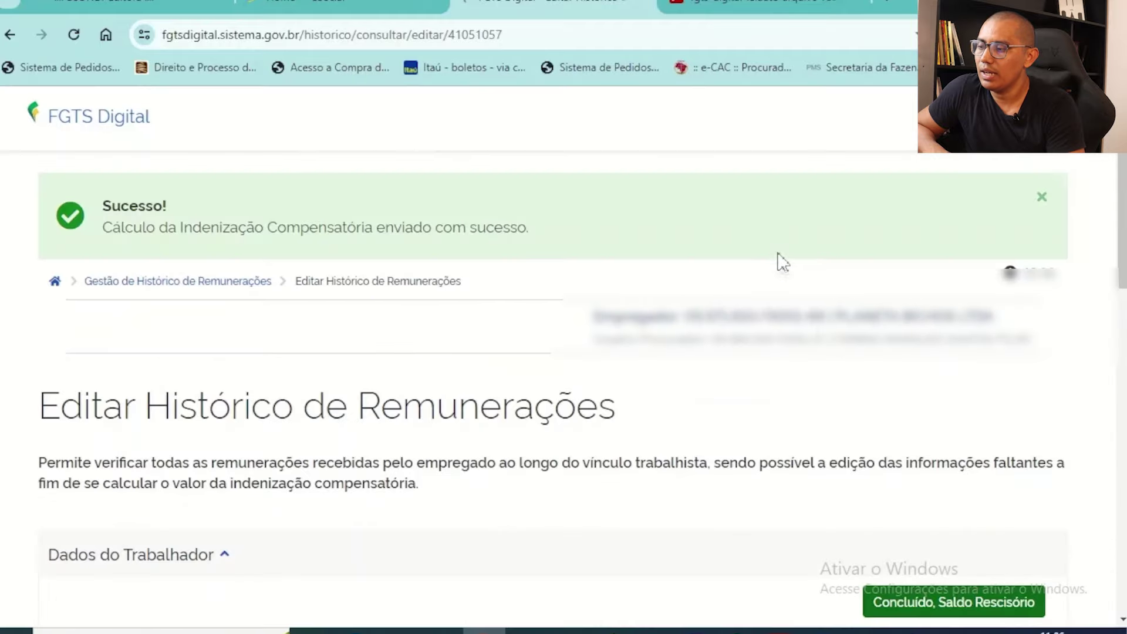
{"action": "left_click", "coordinate": [182, 283]}
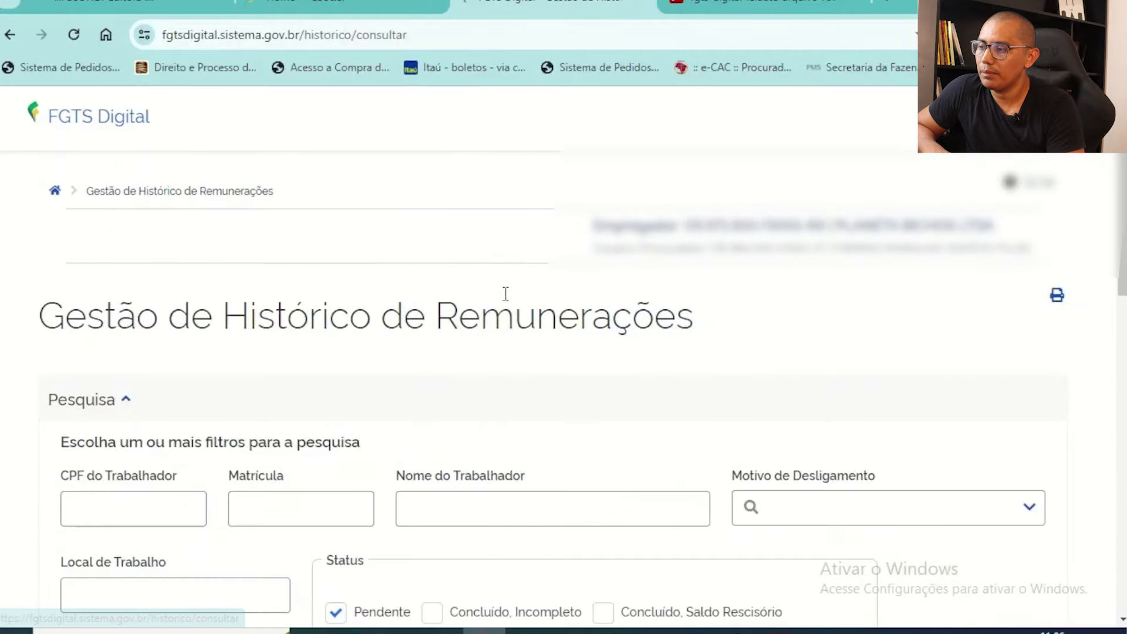
{"action": "left_click_drag", "start_coordinate": [1122, 259], "coordinate": [1124, 427]}
{"action": "scroll", "coordinate": [1124, 427], "scroll_direction": "down", "scroll_amount": 3}
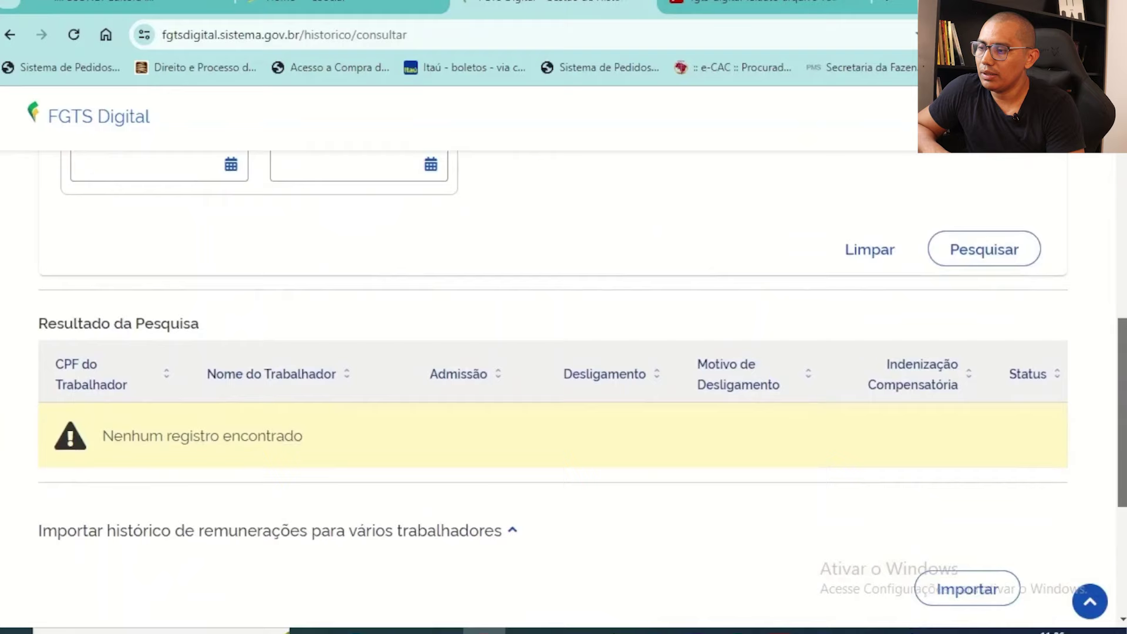
{"action": "scroll", "coordinate": [1045, 483], "scroll_direction": "up", "scroll_amount": 6}
{"action": "left_click", "coordinate": [984, 595]}
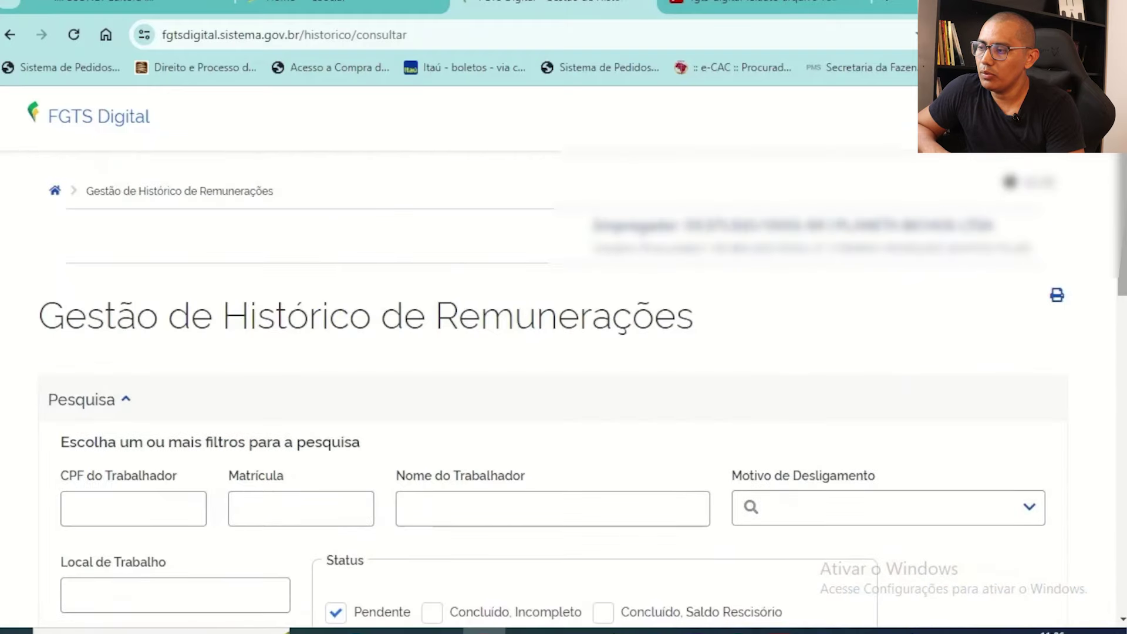
- Remove the Pendente status filter and search again to list the Concluído record
{"action": "scroll", "coordinate": [1118, 432], "scroll_direction": "down", "scroll_amount": 5}
{"action": "scroll", "coordinate": [1118, 431], "scroll_direction": "down", "scroll_amount": 5}
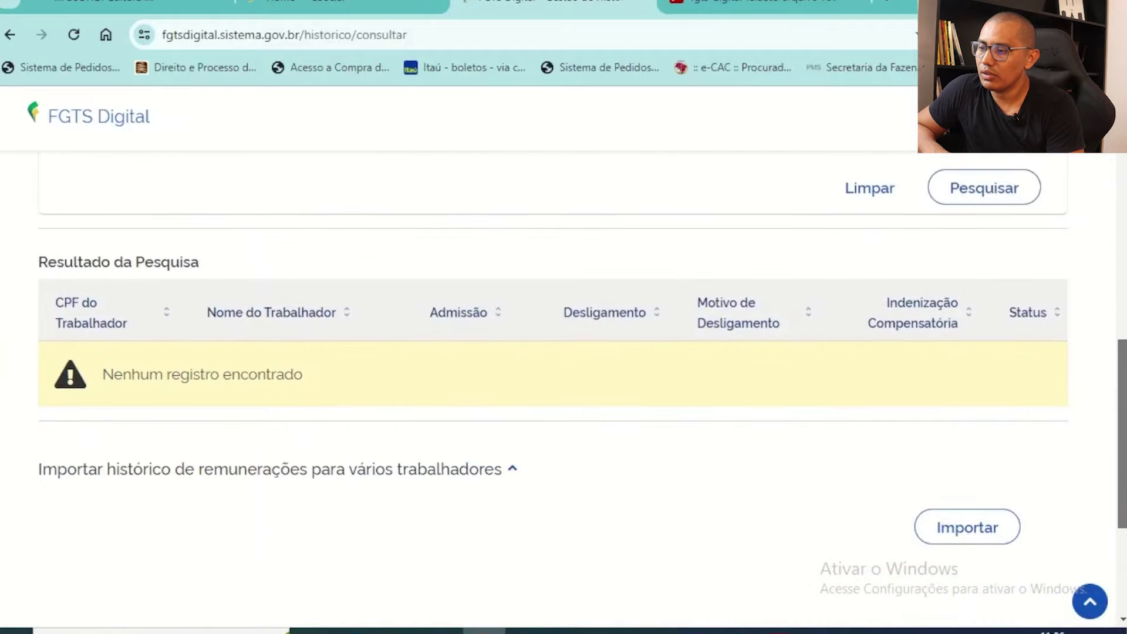
{"action": "scroll", "coordinate": [1067, 368], "scroll_direction": "up", "scroll_amount": 5}
{"action": "scroll", "coordinate": [1067, 369], "scroll_direction": "down", "scroll_amount": 3}
{"action": "scroll", "coordinate": [1067, 368], "scroll_direction": "up", "scroll_amount": 2}
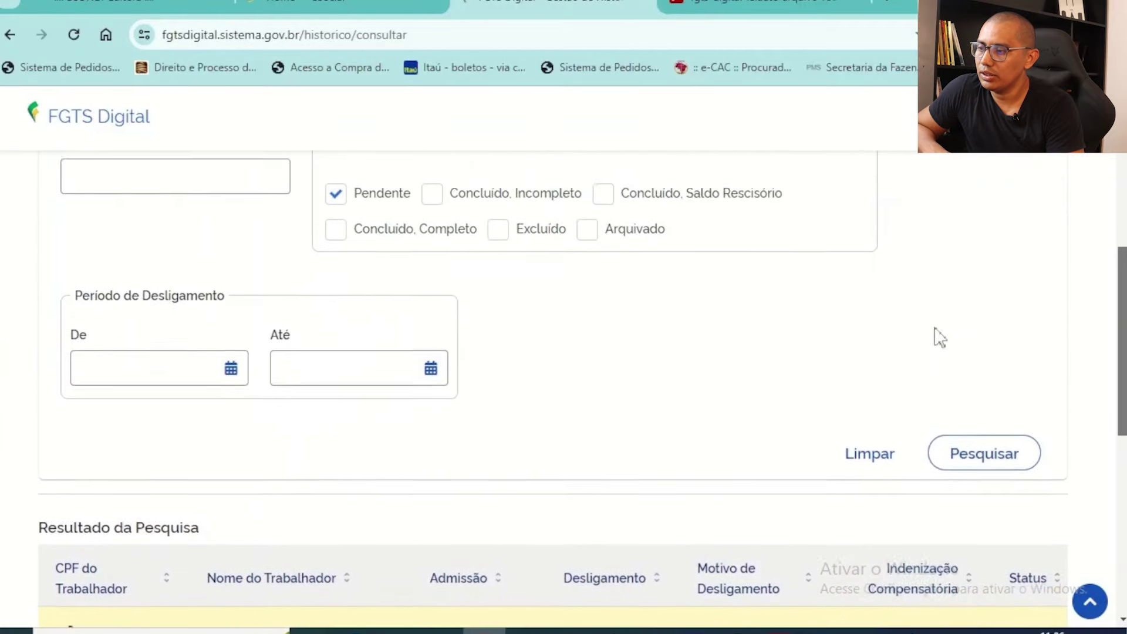
{"action": "left_click", "coordinate": [367, 201]}
{"action": "left_click", "coordinate": [1038, 467]}
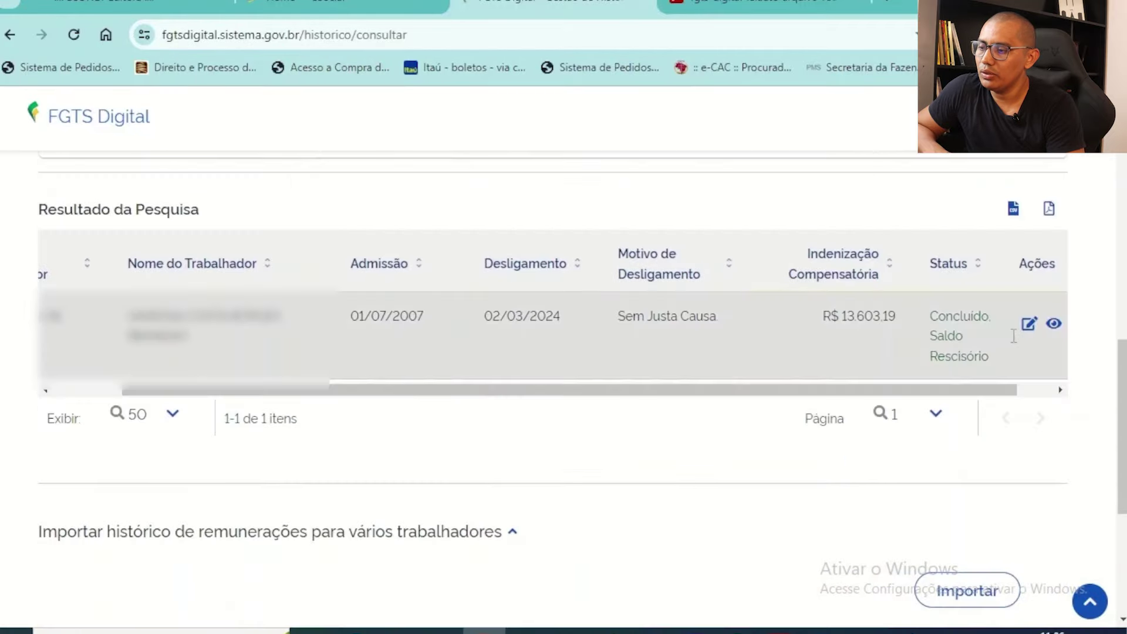
{"action": "left_click", "coordinate": [1053, 325]}
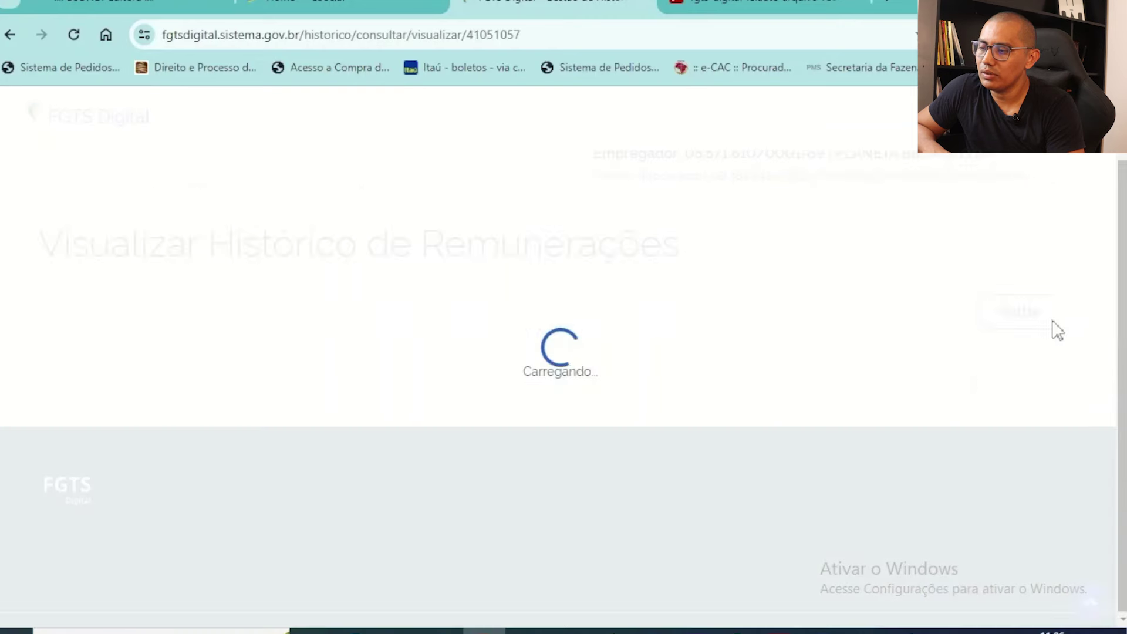
{"action": "scroll", "coordinate": [564, 388], "scroll_direction": "down", "scroll_amount": 10}
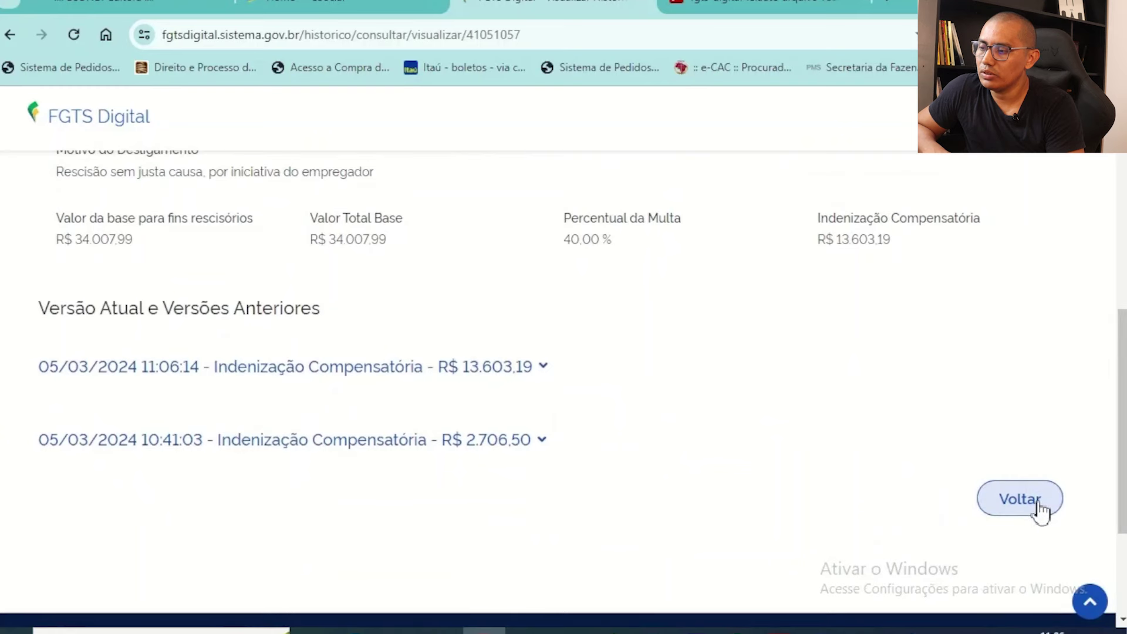
{"action": "left_click", "coordinate": [1020, 500]}
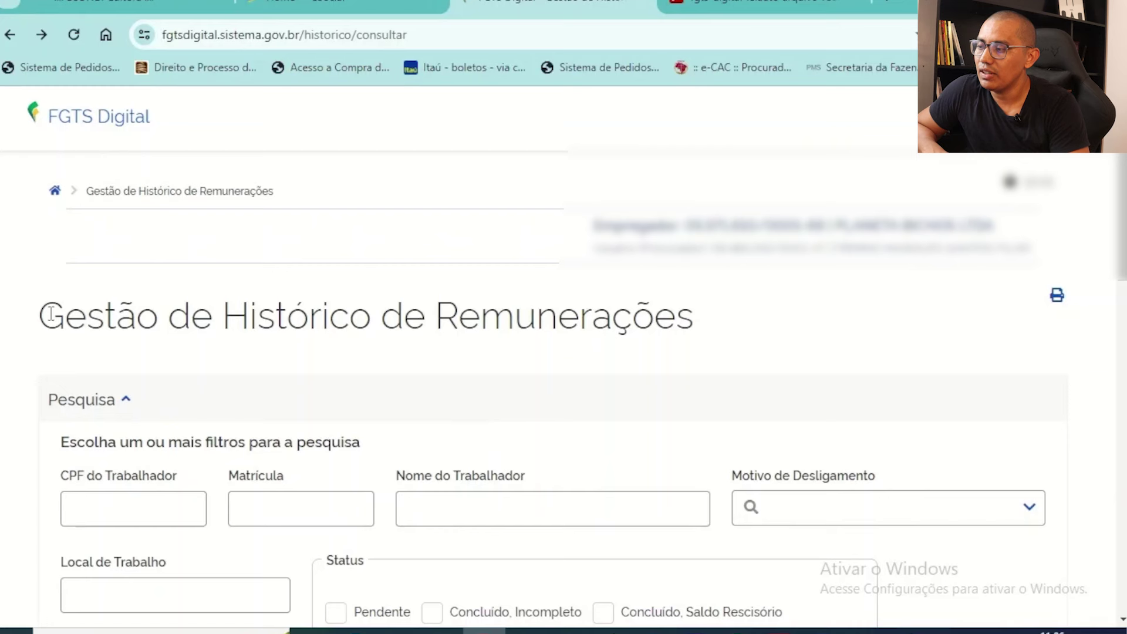
{"action": "triple_click", "coordinate": [132, 320]}
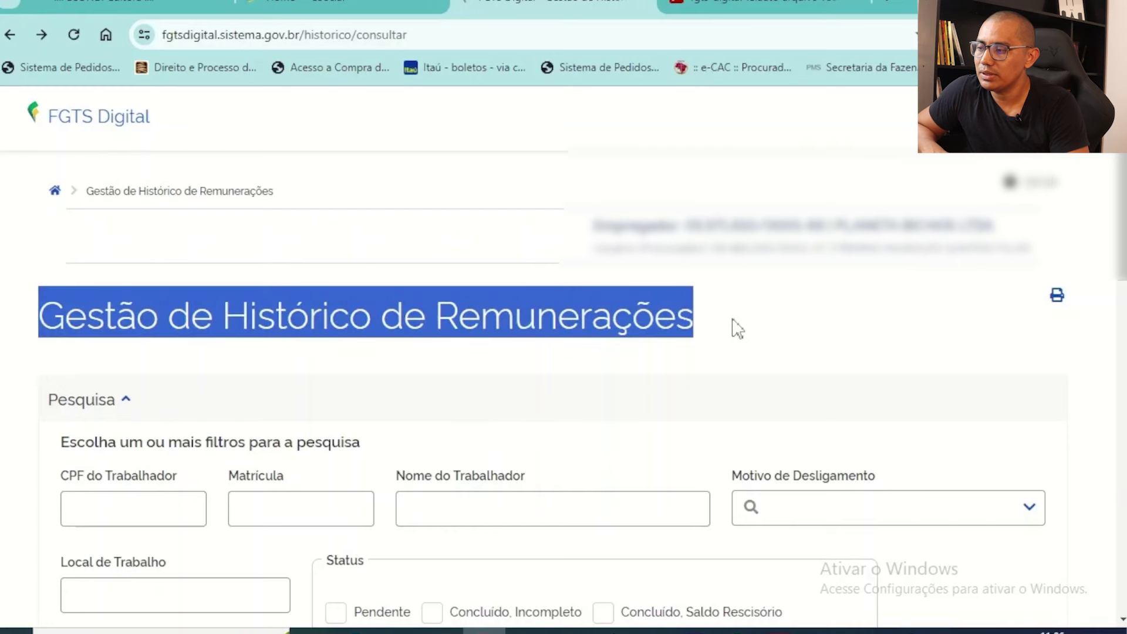
- From the services portal, start issuing a parametrized guide in guide management
{"action": "left_click", "coordinate": [53, 193]}
{"action": "left_click", "coordinate": [141, 410]}
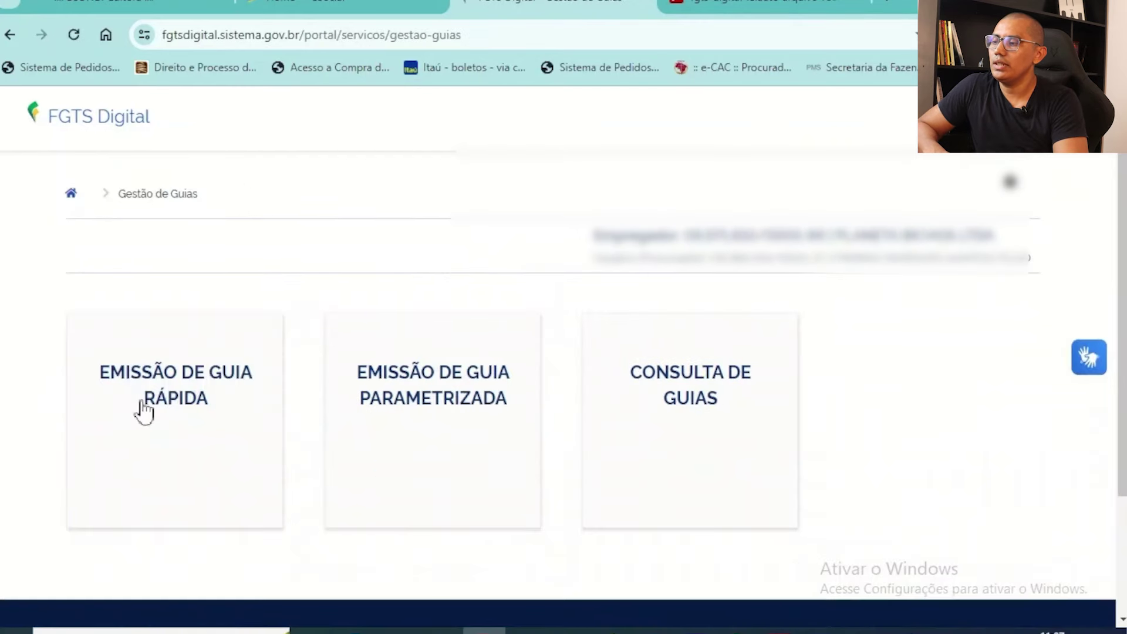
{"action": "left_click", "coordinate": [433, 424]}
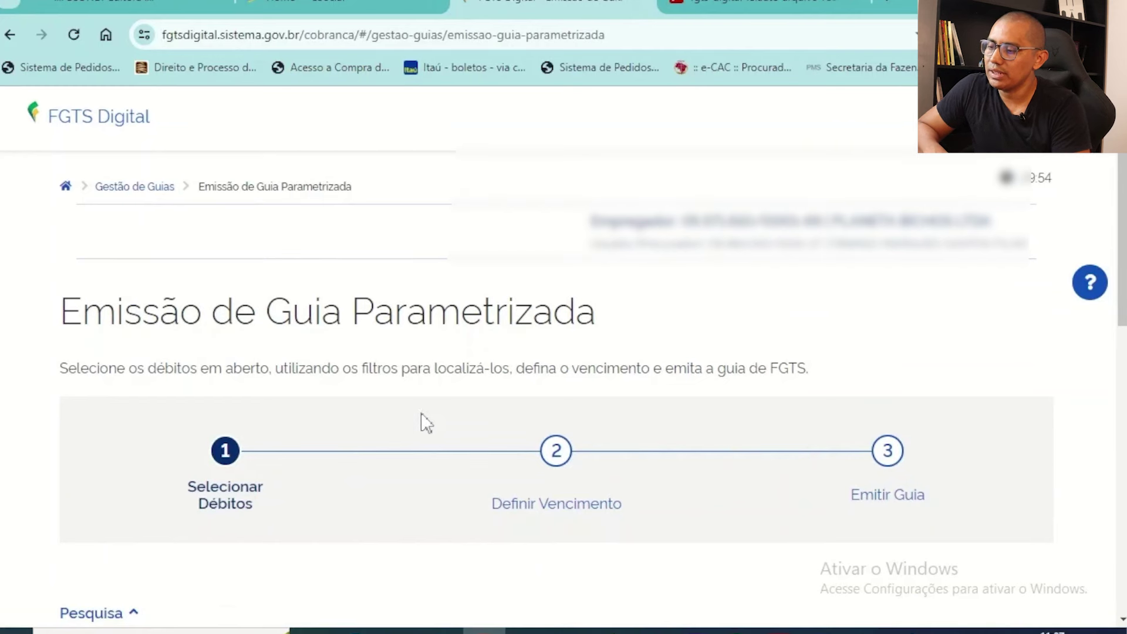
- Search the open 03/2024 debts with expanded filters and add all four to the guide
{"action": "scroll", "coordinate": [1118, 244], "scroll_direction": "down", "scroll_amount": 5}
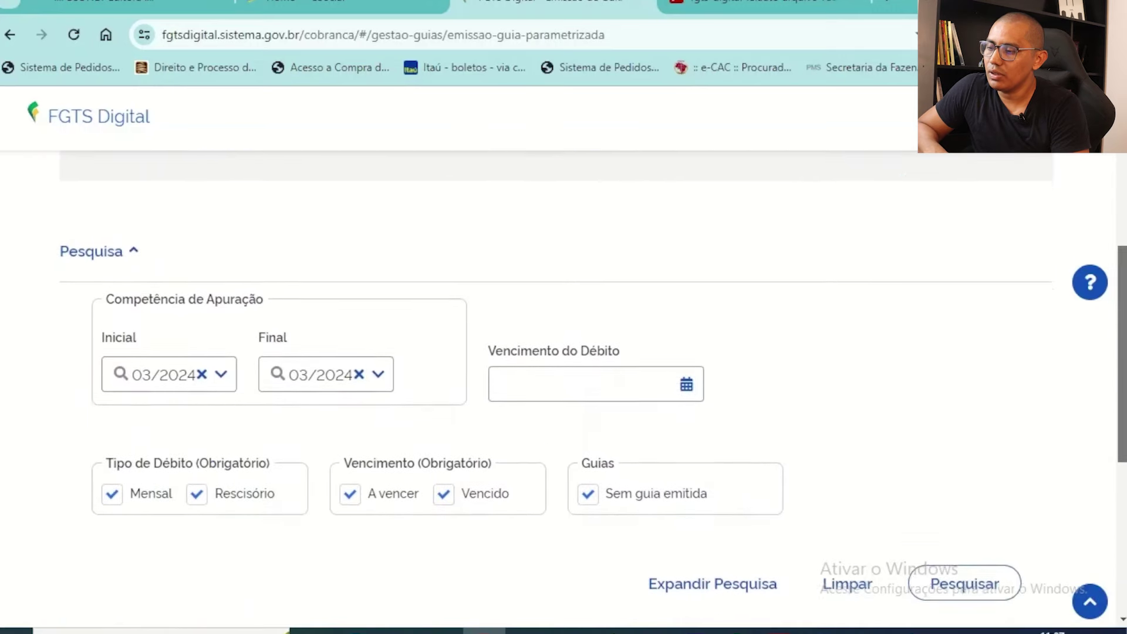
{"action": "left_click", "coordinate": [728, 530]}
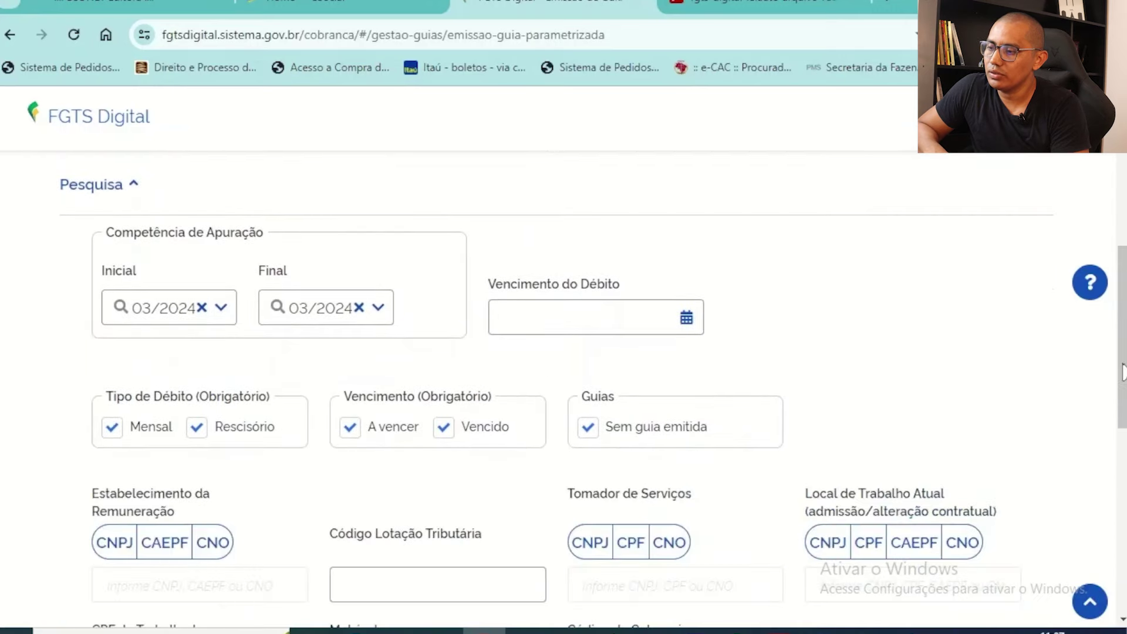
{"action": "scroll", "coordinate": [1123, 371], "scroll_direction": "down", "scroll_amount": 3}
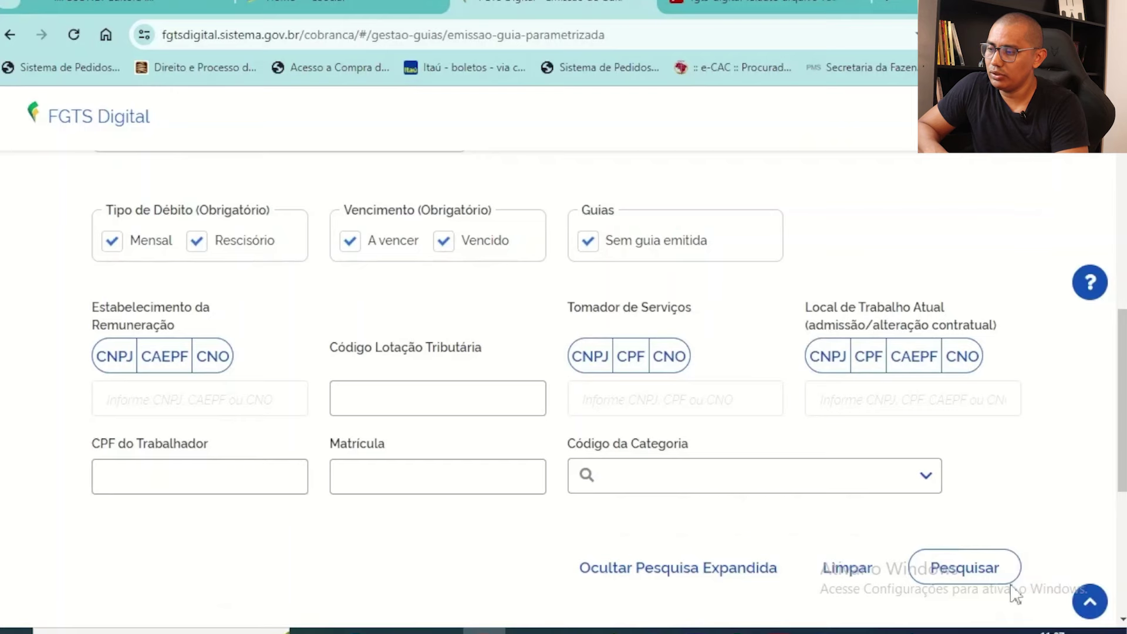
{"action": "left_click", "coordinate": [974, 573]}
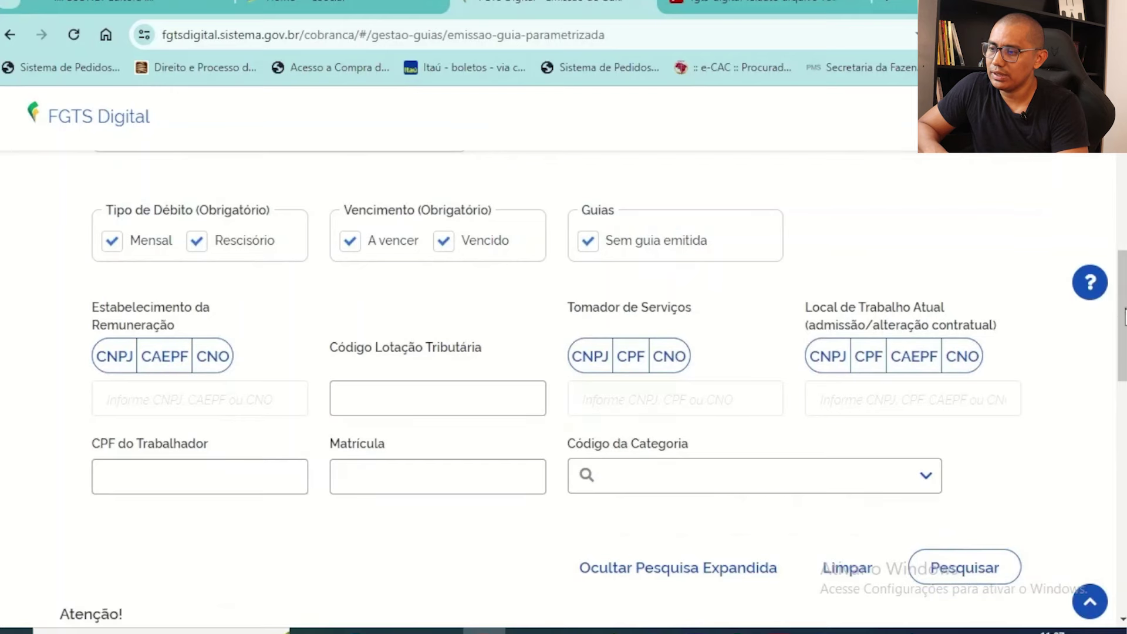
{"action": "scroll", "coordinate": [892, 336], "scroll_direction": "down", "scroll_amount": 10}
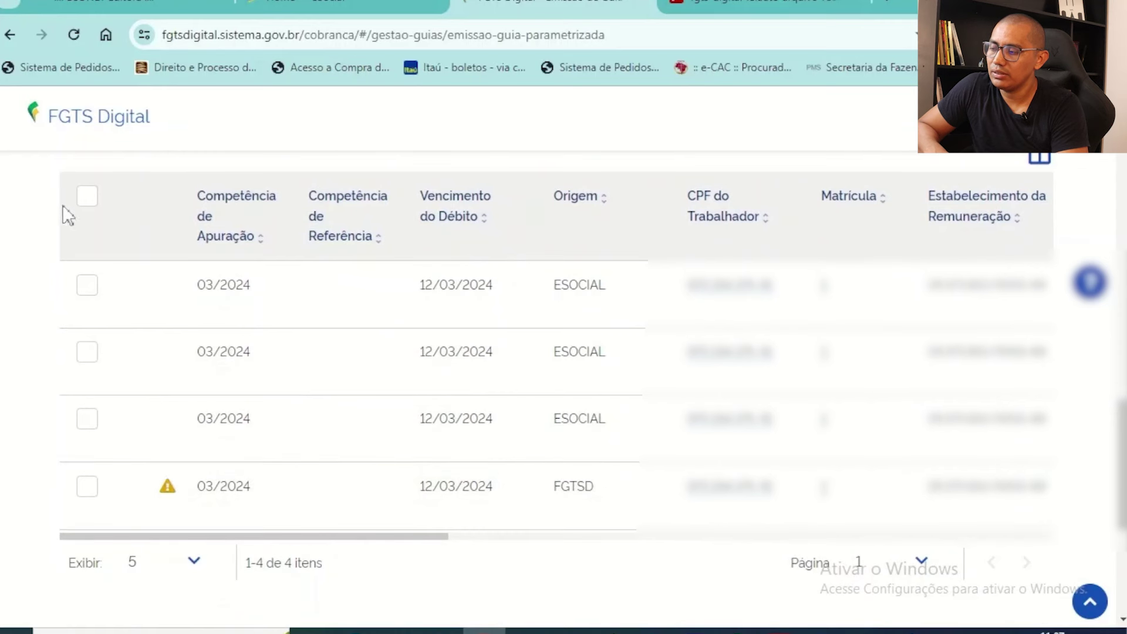
{"action": "left_click", "coordinate": [88, 199]}
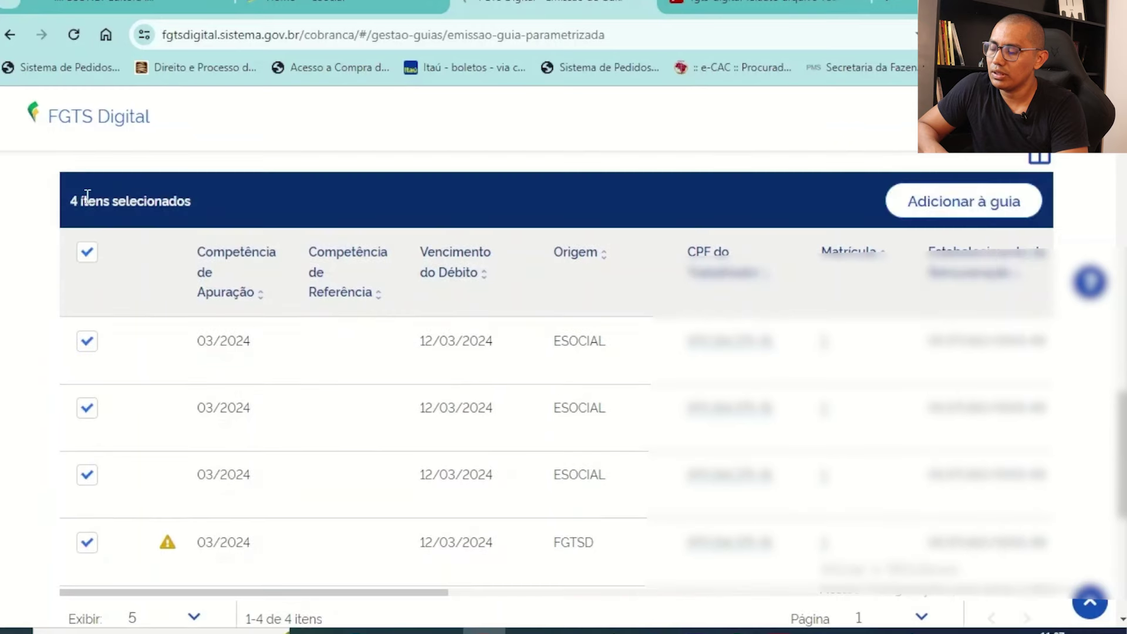
{"action": "left_click", "coordinate": [989, 217]}
{"action": "left_click_drag", "start_coordinate": [1121, 452], "coordinate": [1121, 505]}
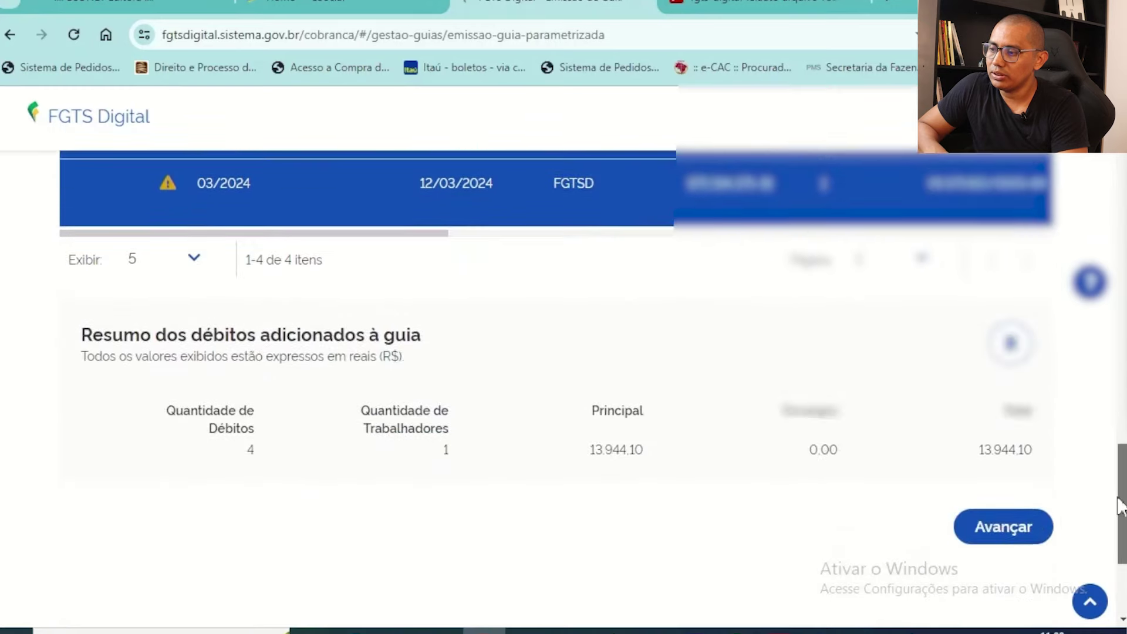
- Keep the 12/03/2024 due date, add an optional tag, and advance to the Emitir Guia step
{"action": "left_click", "coordinate": [1014, 532]}
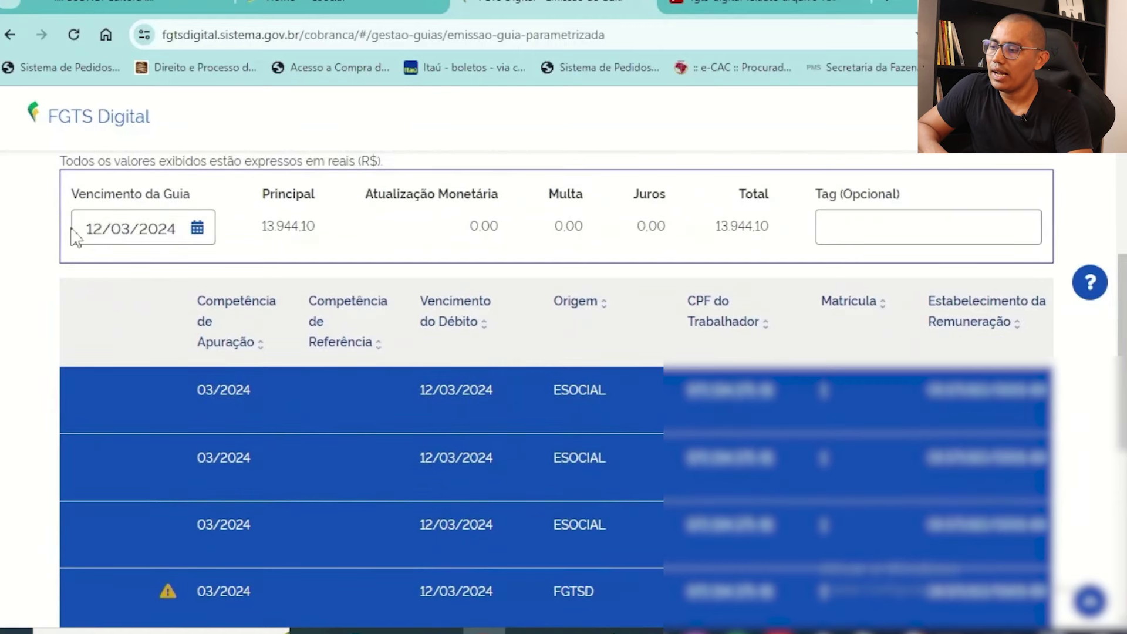
{"action": "left_click", "coordinate": [868, 224]}
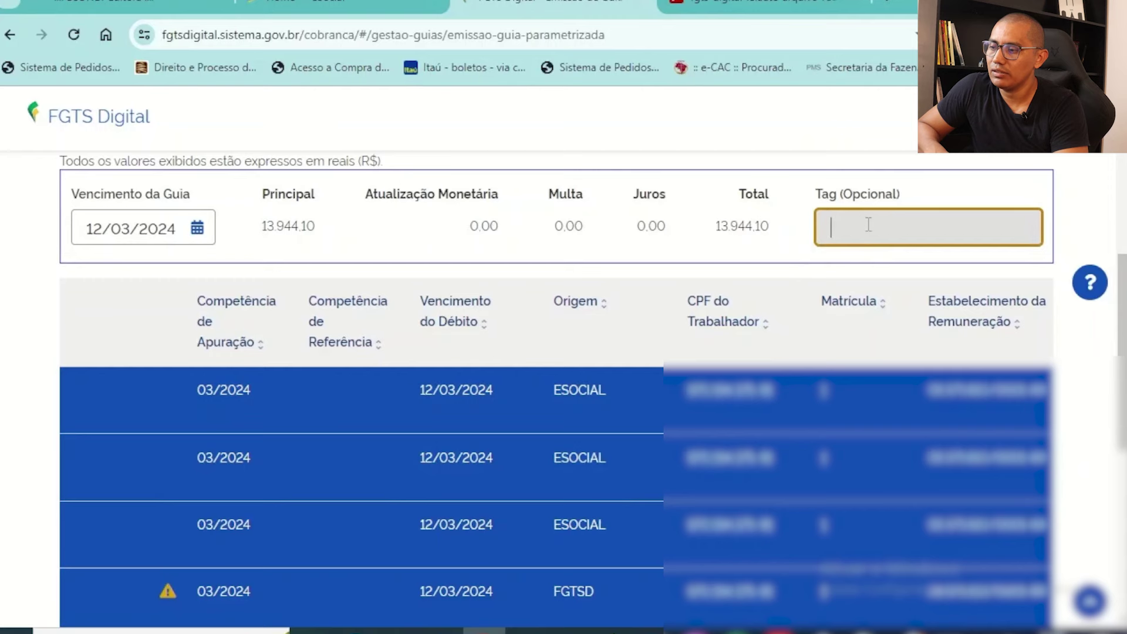
{"action": "scroll", "coordinate": [868, 224], "scroll_direction": "down", "scroll_amount": 4}
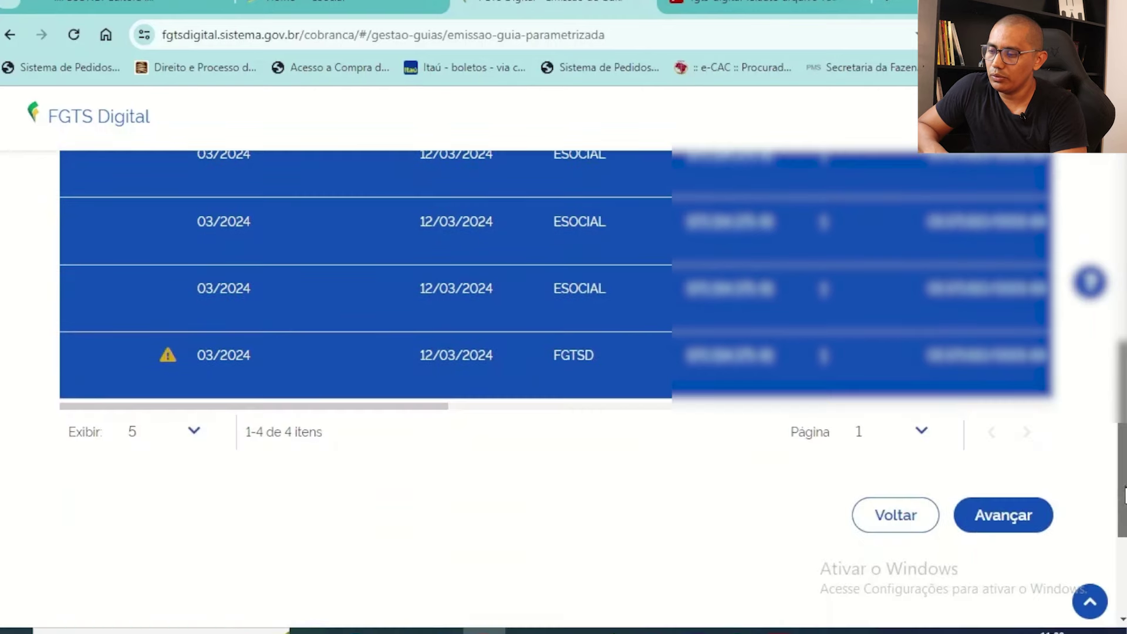
{"action": "left_click", "coordinate": [1018, 527]}
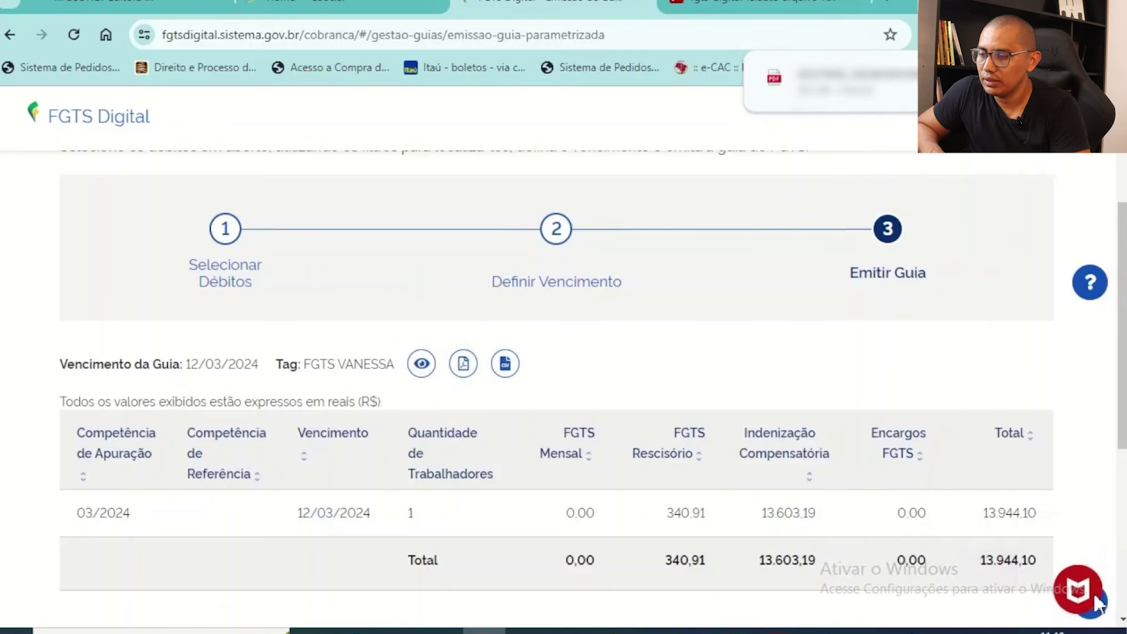
{"action": "scroll", "coordinate": [1071, 334], "scroll_direction": "down", "scroll_amount": 3}
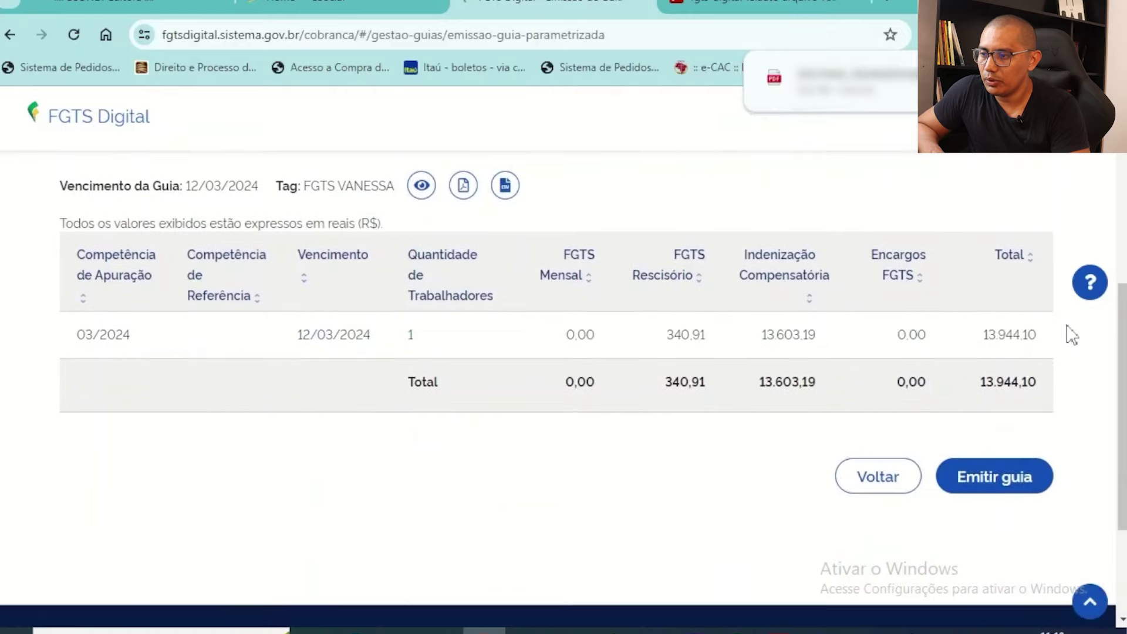
- Issue the guide and open its downloaded PDF, then return to FGTS Digital
{"action": "left_click", "coordinate": [986, 482]}
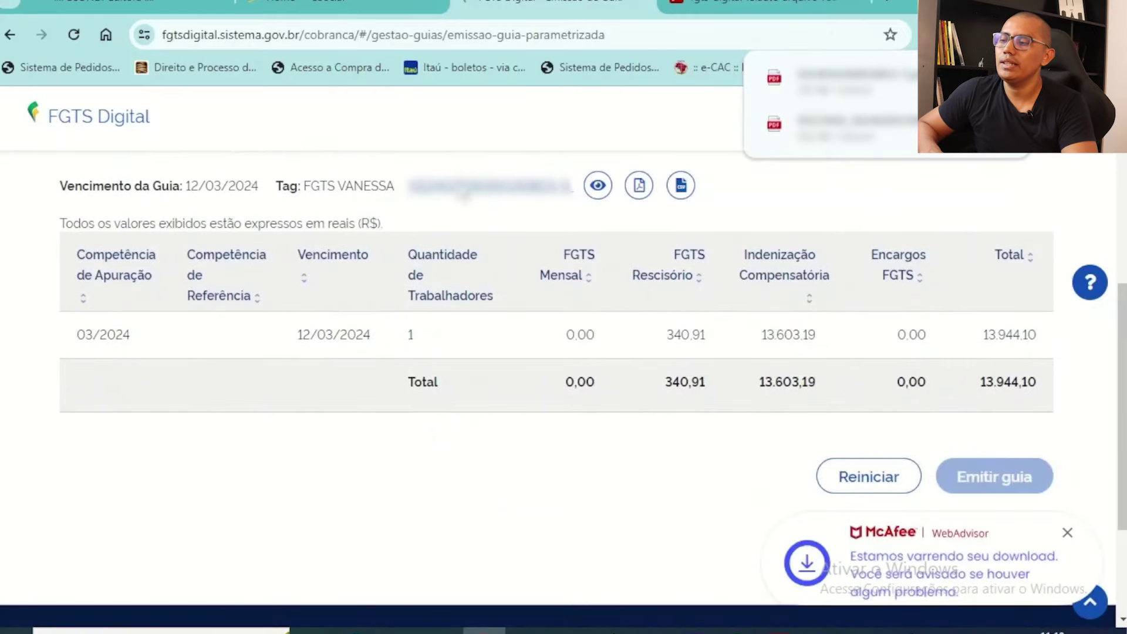
{"action": "left_click", "coordinate": [845, 82]}
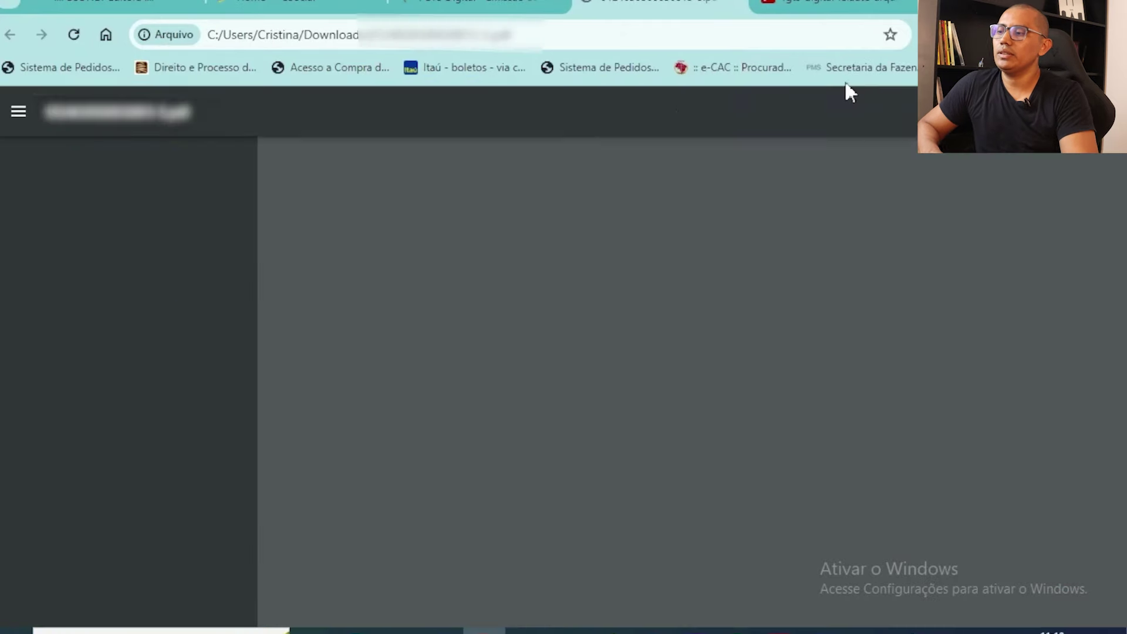
{"action": "left_click", "coordinate": [492, 5]}
- Open and review the downloaded detailed debt report, then return to the Emitir Guia step
{"action": "left_click", "coordinate": [933, 34]}
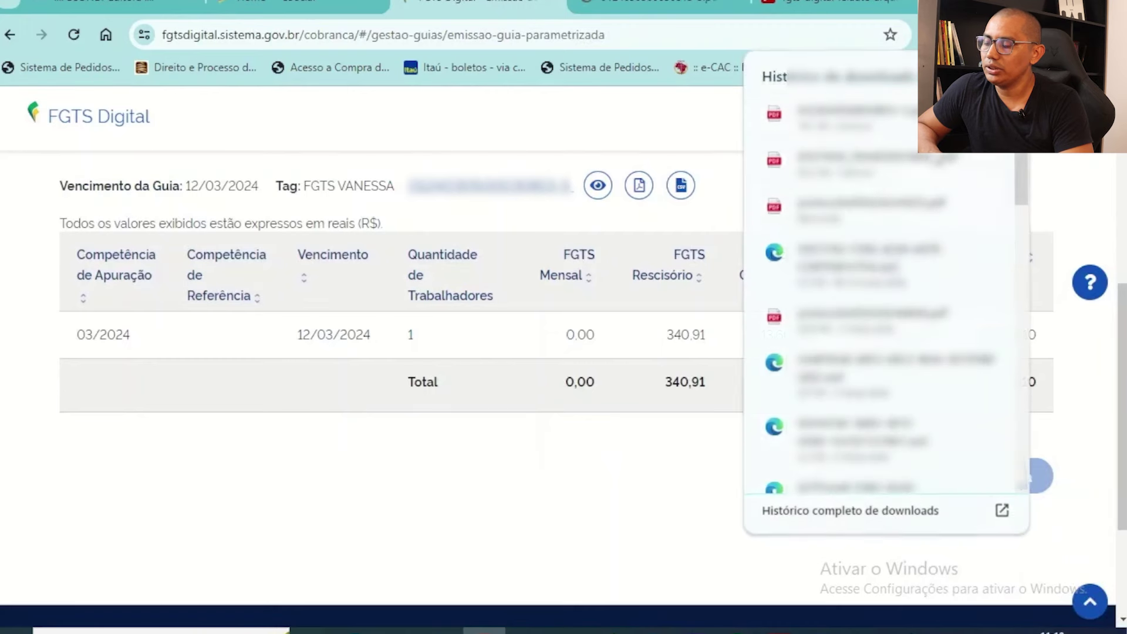
{"action": "left_click", "coordinate": [874, 176]}
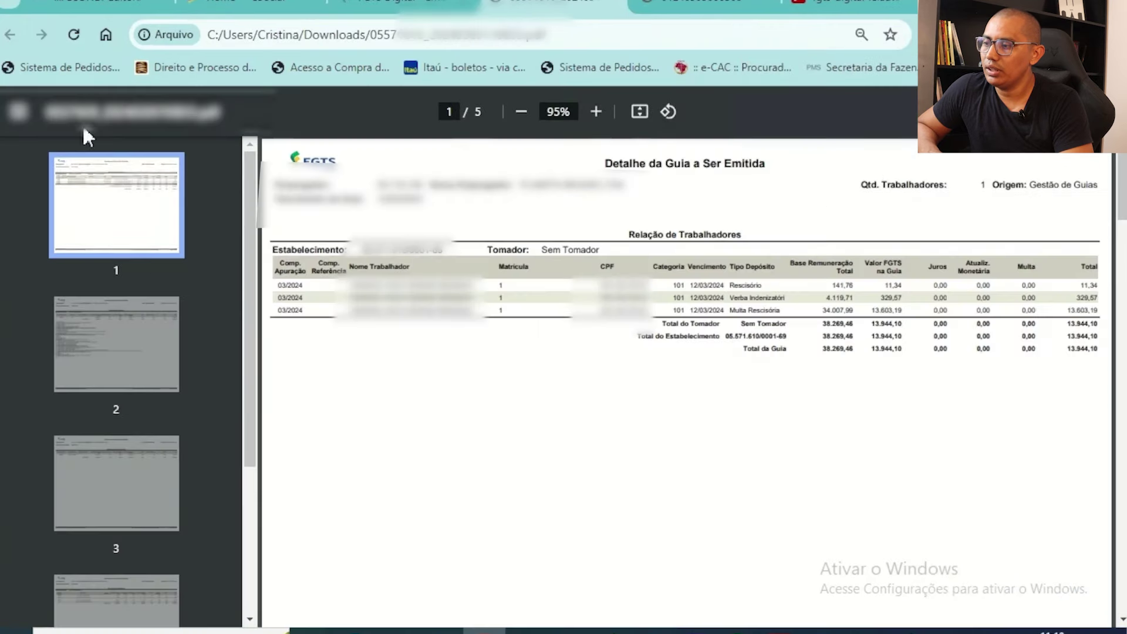
{"action": "left_click", "coordinate": [18, 112]}
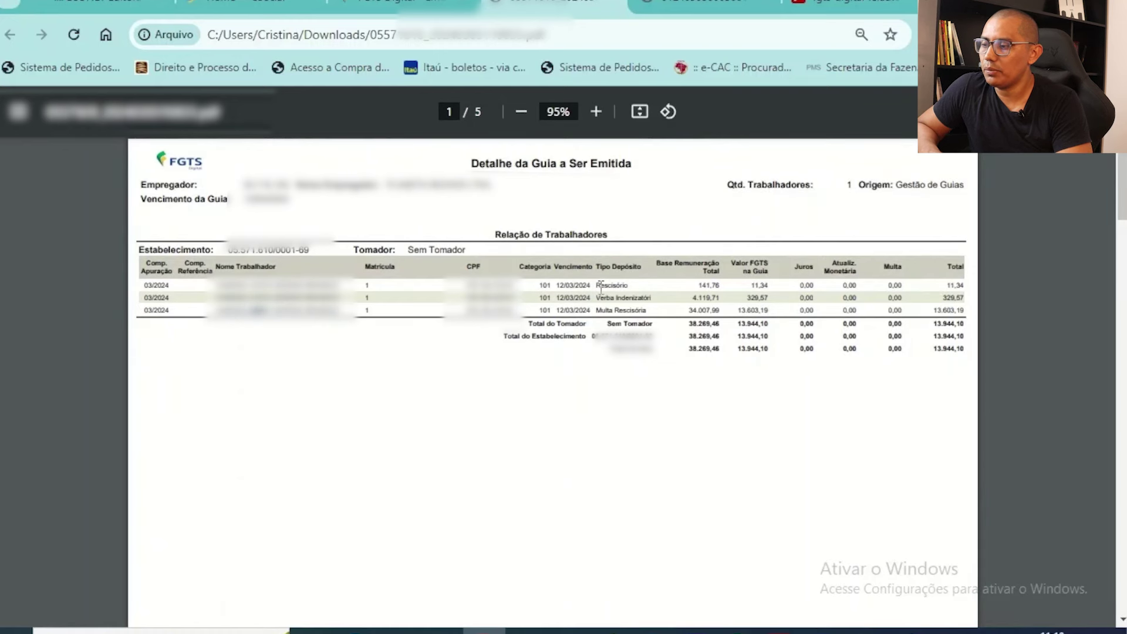
{"action": "left_click_drag", "start_coordinate": [592, 297], "coordinate": [674, 301]}
{"action": "left_click", "coordinate": [364, 6]}
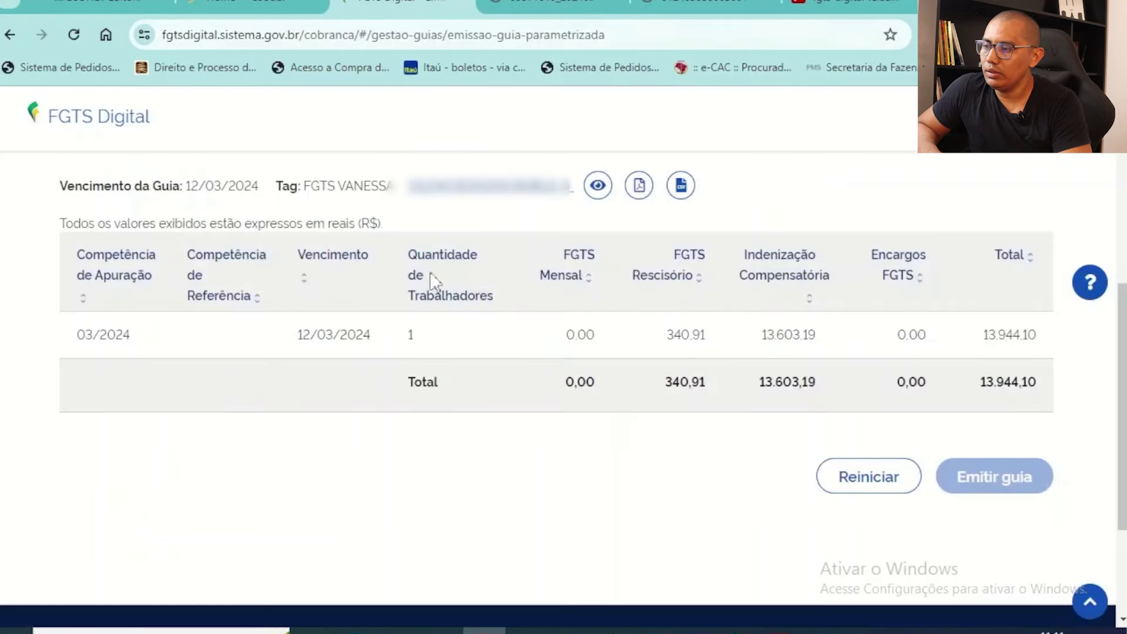
{"action": "scroll", "coordinate": [427, 512], "scroll_direction": "up", "scroll_amount": 6}
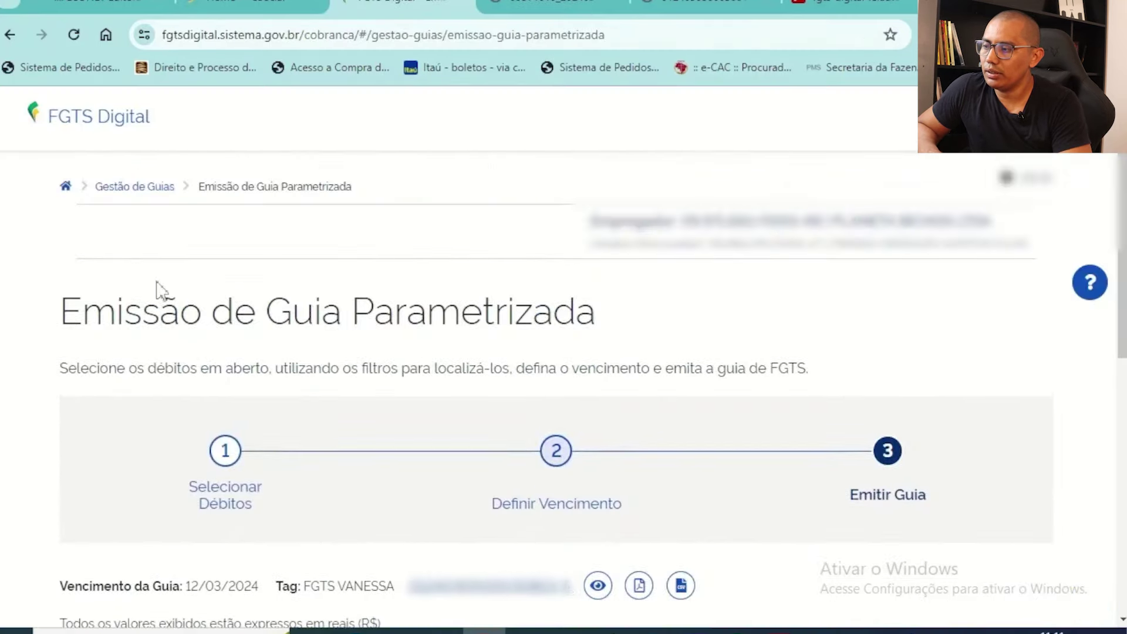
- Go from the FGTS Digital home to Gestão de Guias > Consulta de Guias
{"action": "left_click", "coordinate": [66, 189]}
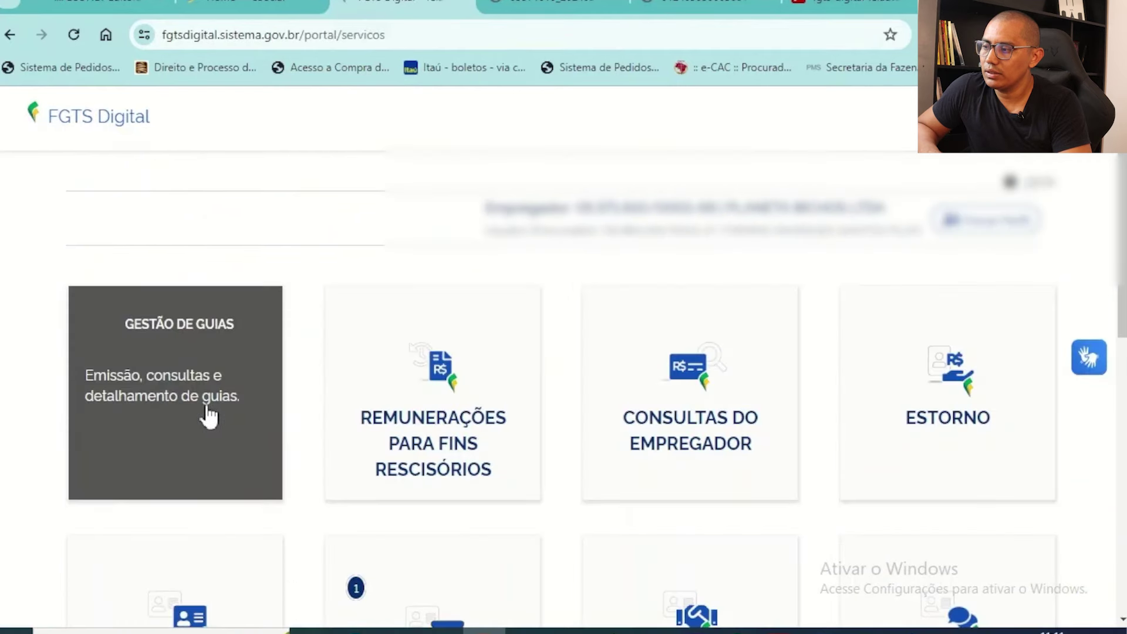
{"action": "left_click", "coordinate": [207, 415]}
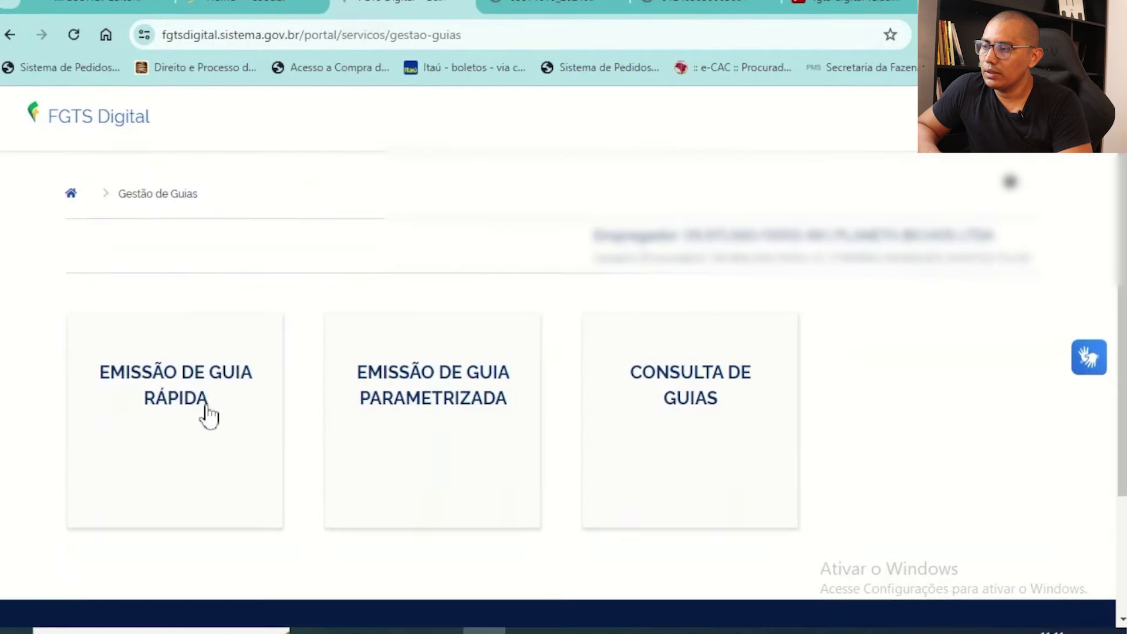
{"action": "left_click", "coordinate": [623, 440]}
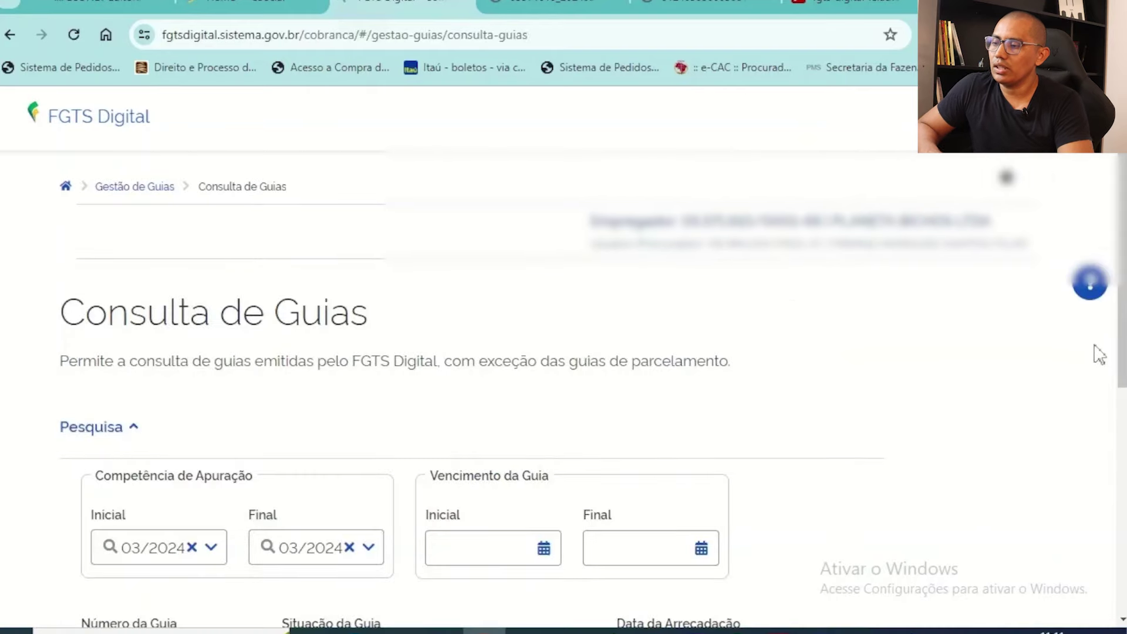
{"action": "scroll", "coordinate": [1122, 347], "scroll_direction": "down", "scroll_amount": 5}
- Search guides for 03/2024 and show the actions for the 13.944,10 RESCISORIA guide
{"action": "left_click", "coordinate": [808, 431]}
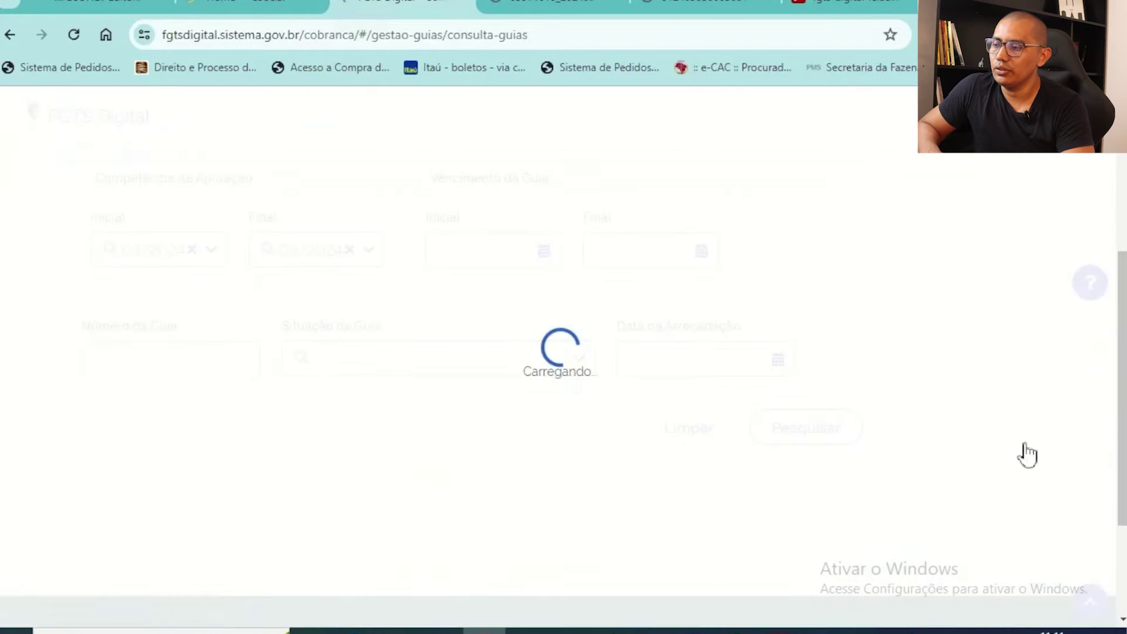
{"action": "scroll", "coordinate": [1123, 391], "scroll_direction": "down", "scroll_amount": 4}
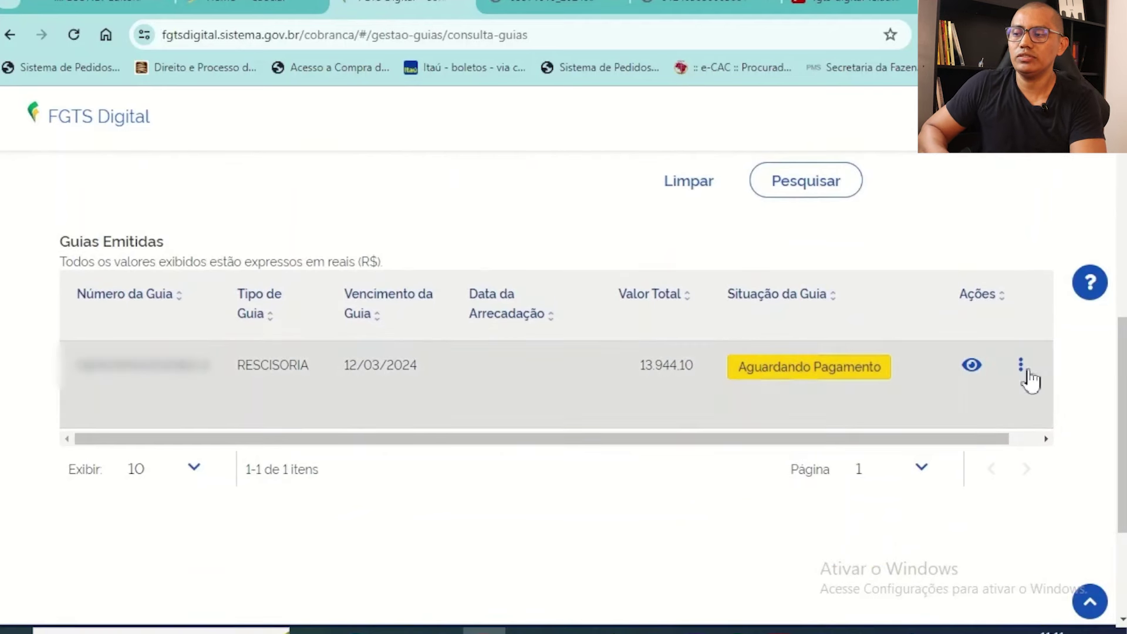
{"action": "left_click", "coordinate": [1022, 365]}
{"action": "scroll", "coordinate": [1046, 388], "scroll_direction": "down", "scroll_amount": 1}
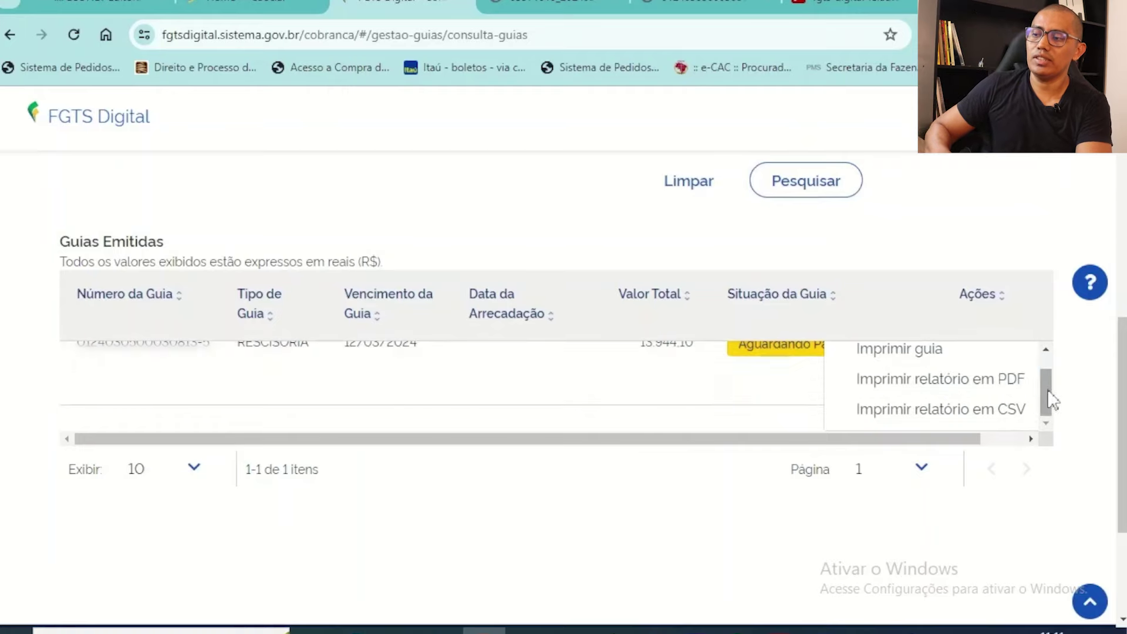
{"action": "scroll", "coordinate": [1048, 396], "scroll_direction": "up", "scroll_amount": 1}
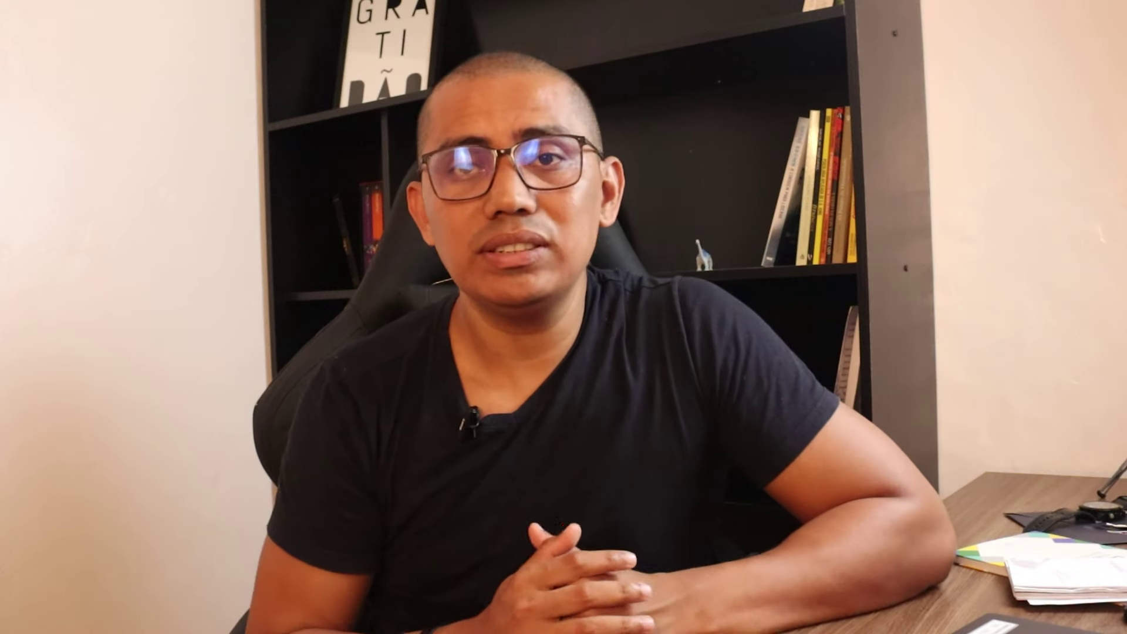